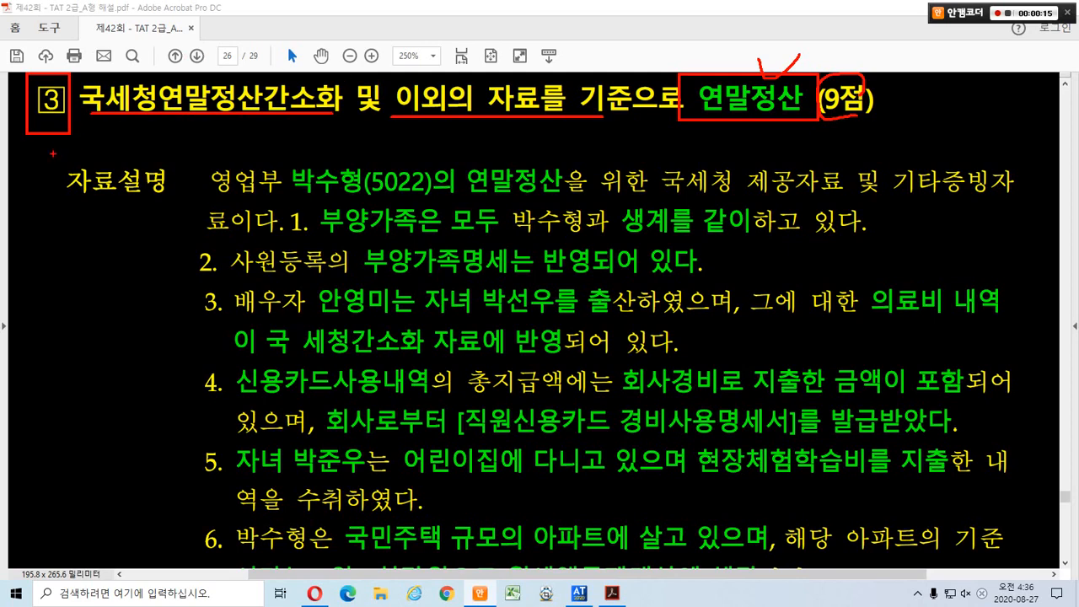
drag(52, 154, 183, 208)
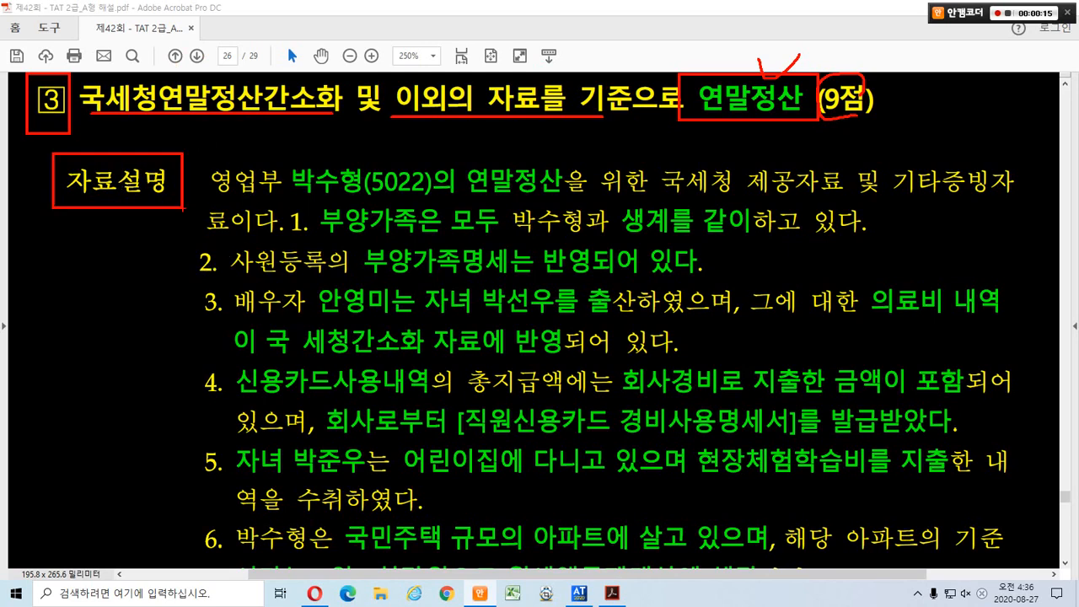
mouse_move(279, 154)
mouse_down()
mouse_move(381, 193)
mouse_move(558, 200)
mouse_up()
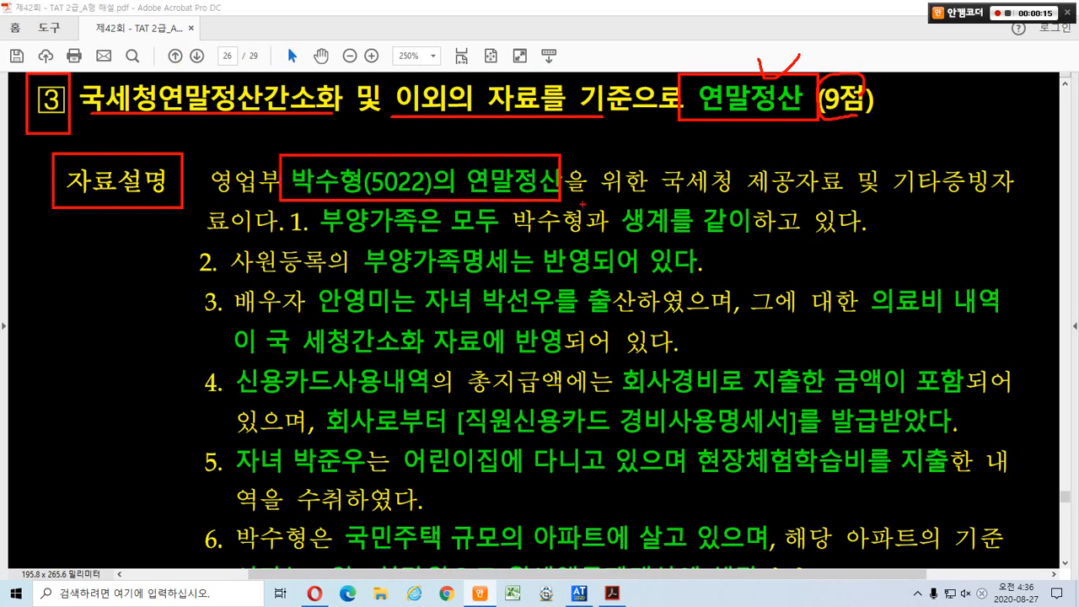
mouse_move(365, 157)
mouse_down()
mouse_move(351, 143)
mouse_move(335, 160)
mouse_move(338, 124)
mouse_up()
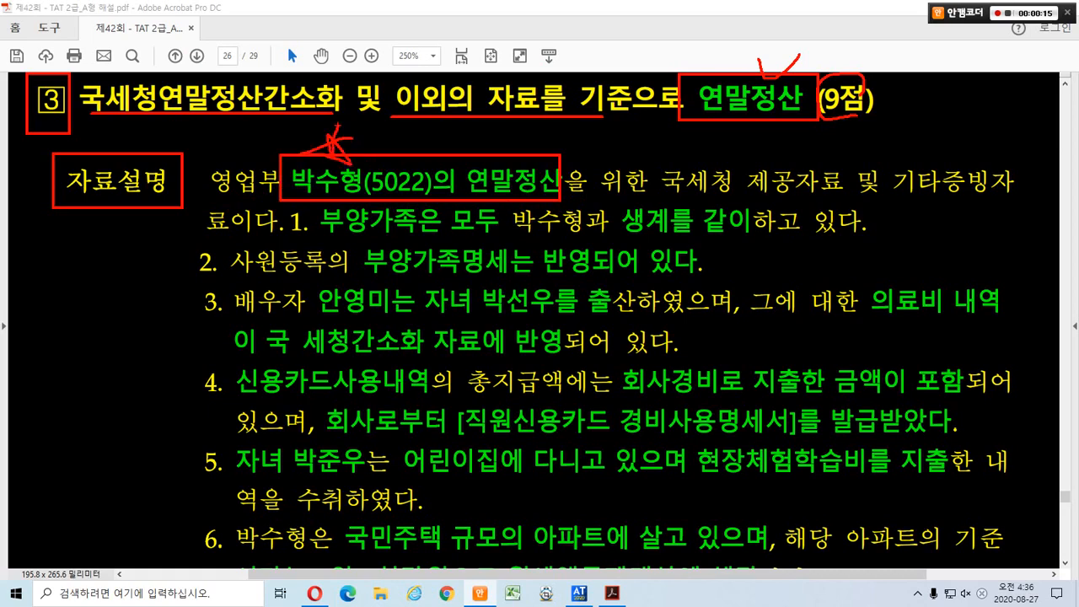
drag(602, 199, 875, 199)
drag(880, 193, 986, 200)
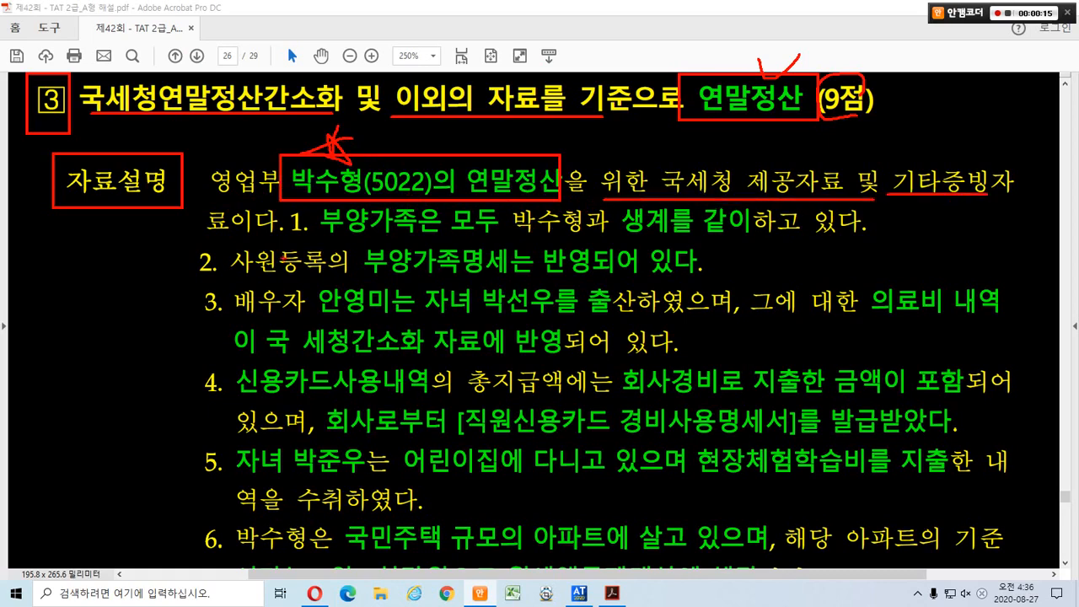
mouse_move(317, 193)
mouse_down()
mouse_move(521, 246)
mouse_move(864, 237)
mouse_up()
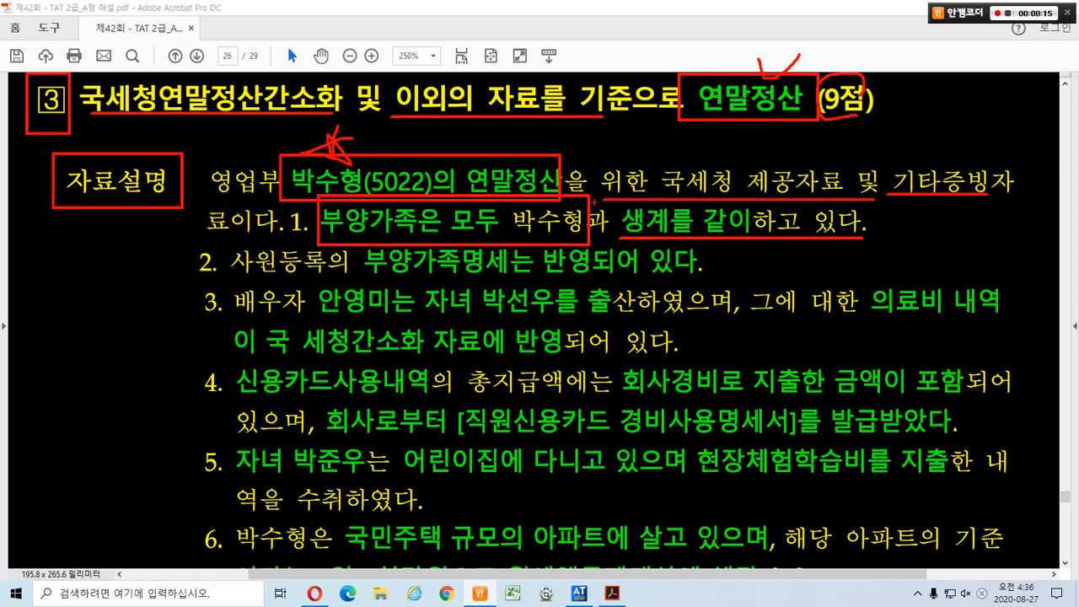
mouse_move(576, 206)
mouse_down()
mouse_move(600, 192)
mouse_move(631, 209)
mouse_up()
drag(229, 276, 695, 278)
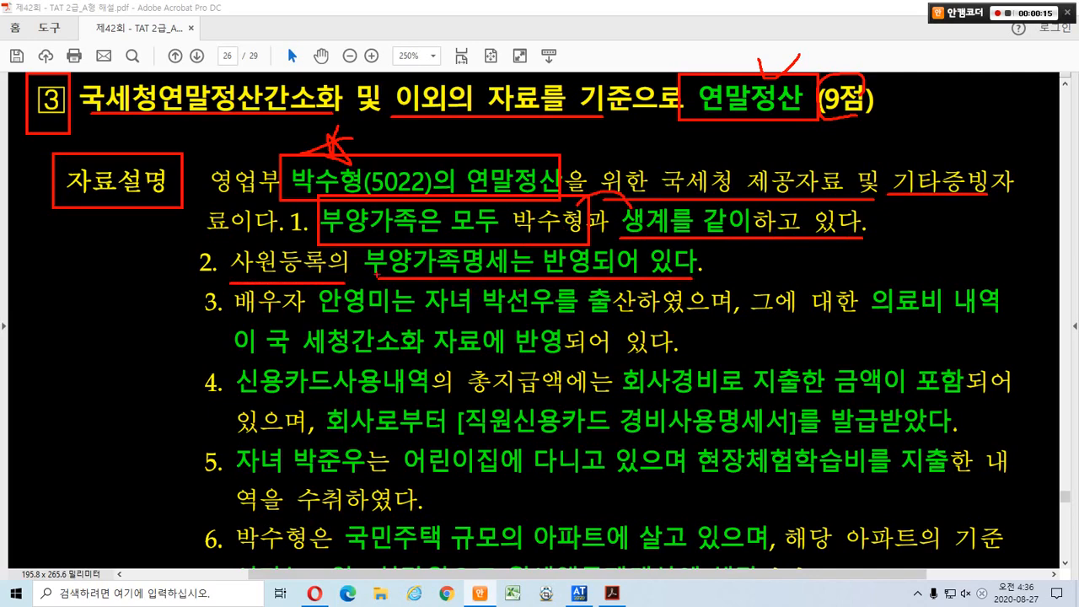
mouse_move(369, 270)
mouse_down()
mouse_move(342, 273)
mouse_move(371, 272)
mouse_up()
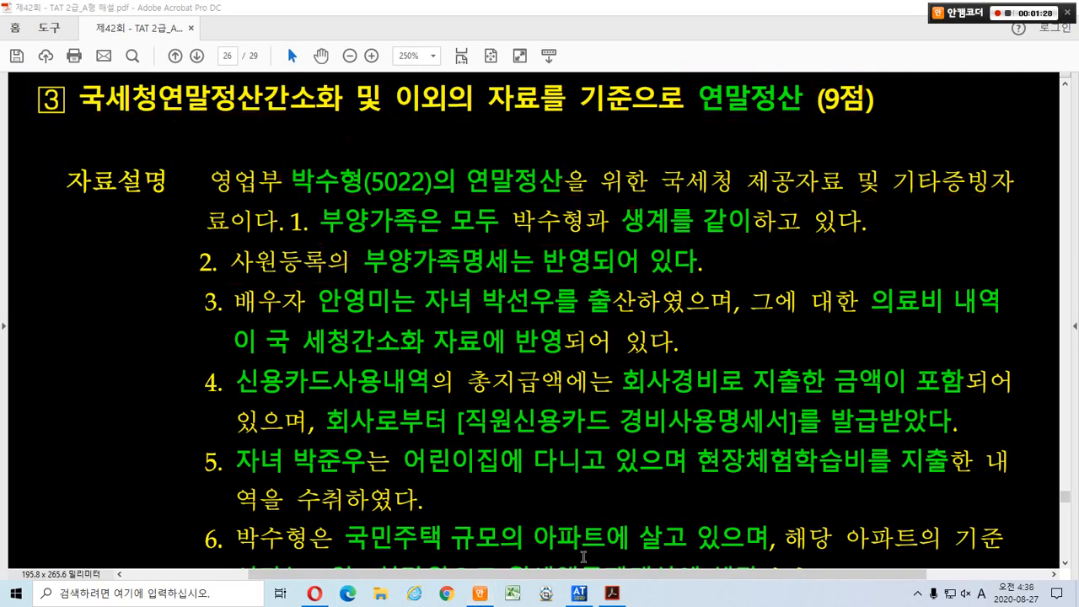
Open 연말정산 근로소득원천징수영수증 under 연말정산관리, highlighting the menu entry and the employee code column.
click(579, 595)
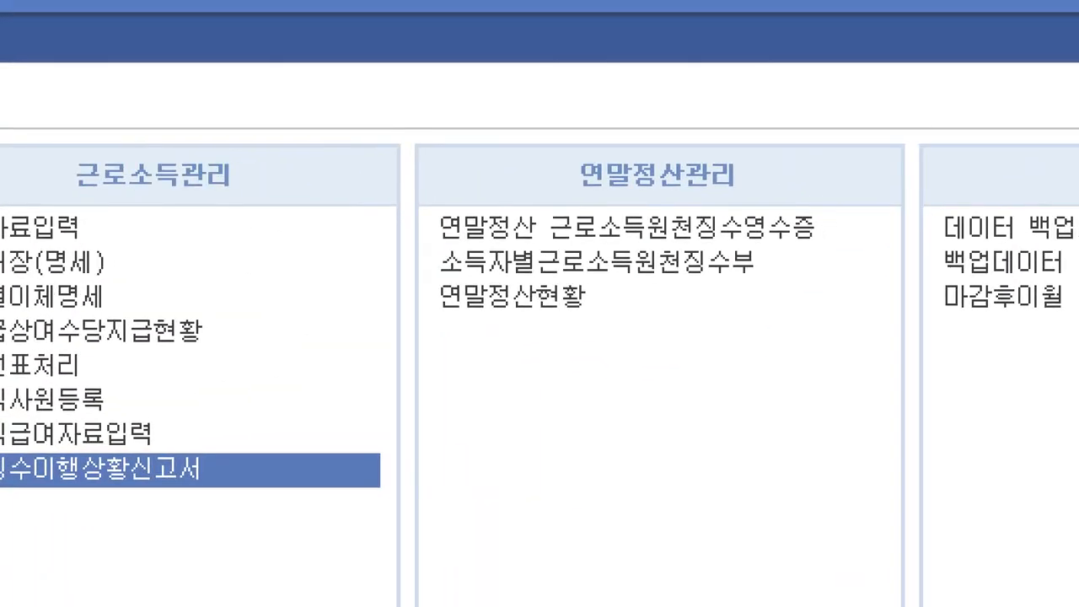
mouse_move(309, 119)
mouse_down()
mouse_move(509, 154)
mouse_move(908, 382)
mouse_up()
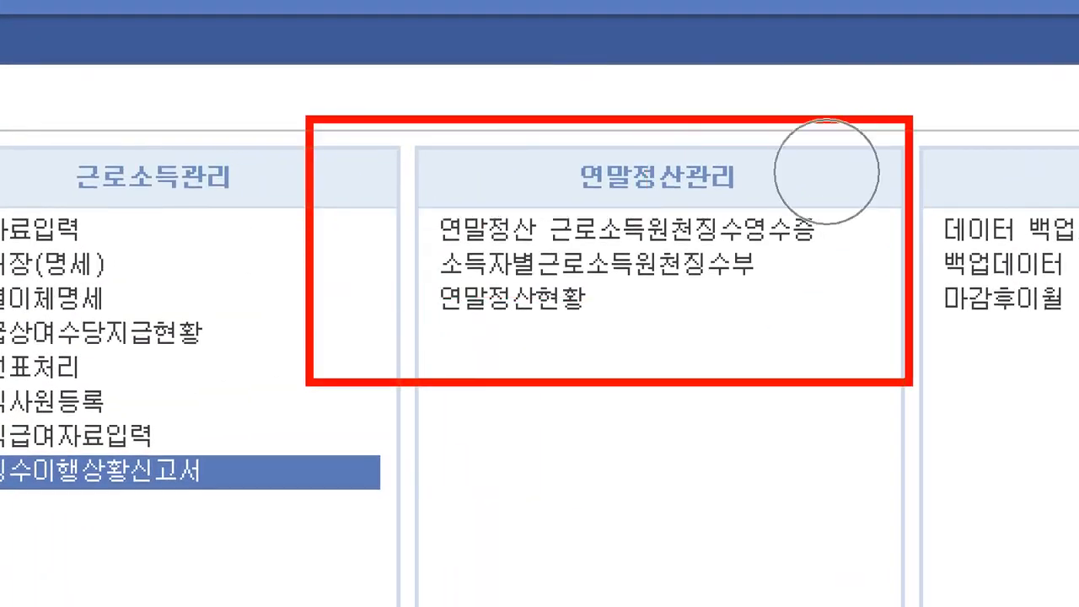
mouse_move(398, 177)
mouse_down()
mouse_move(522, 238)
mouse_move(632, 257)
mouse_move(867, 255)
mouse_up()
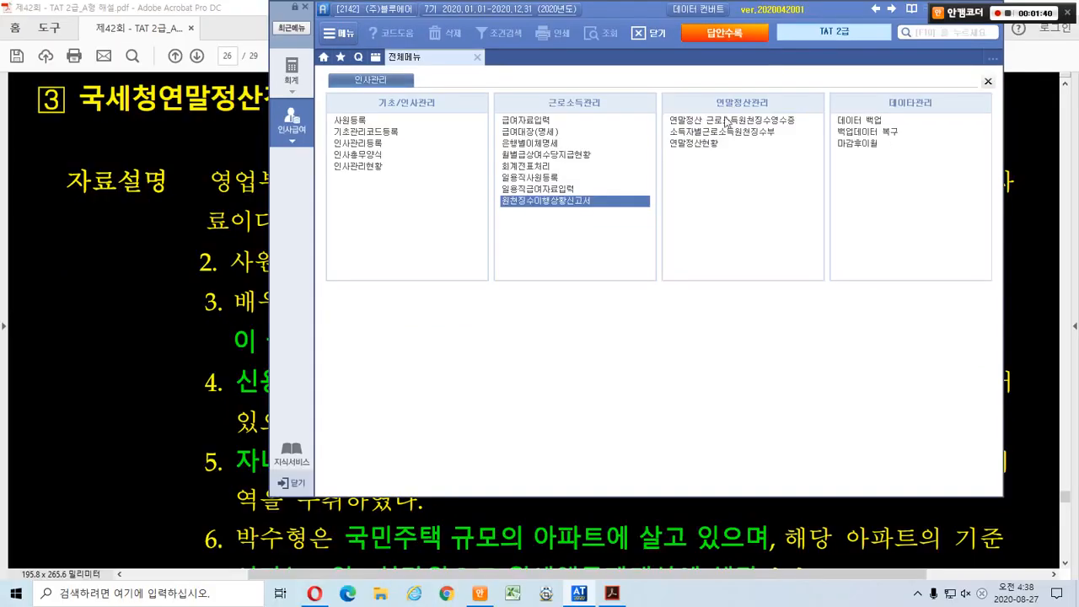
click(732, 125)
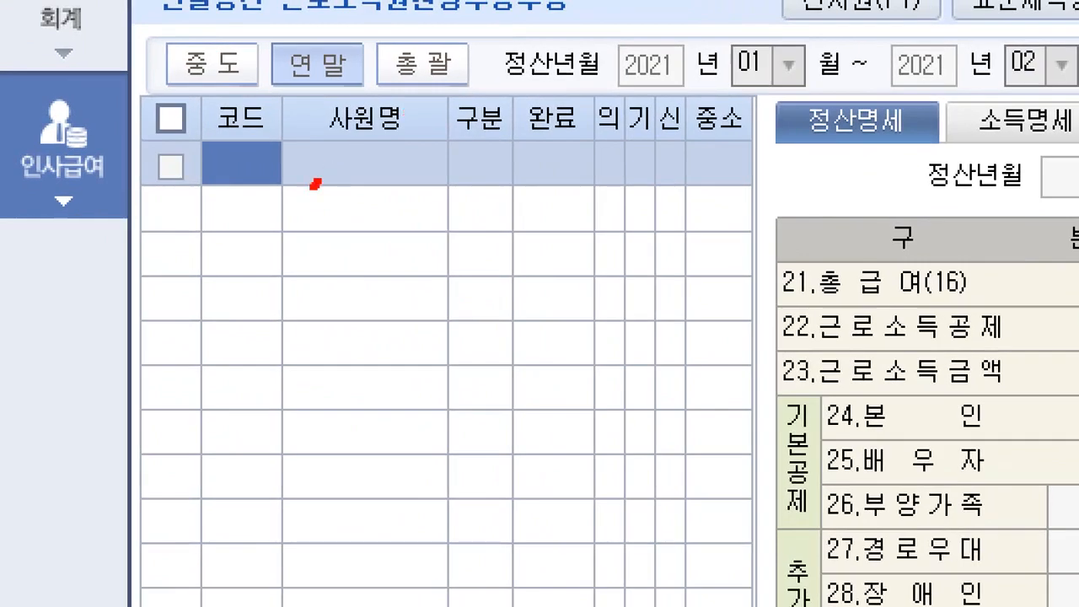
mouse_move(315, 184)
mouse_down()
mouse_move(173, 150)
mouse_move(261, 169)
mouse_move(266, 190)
mouse_up()
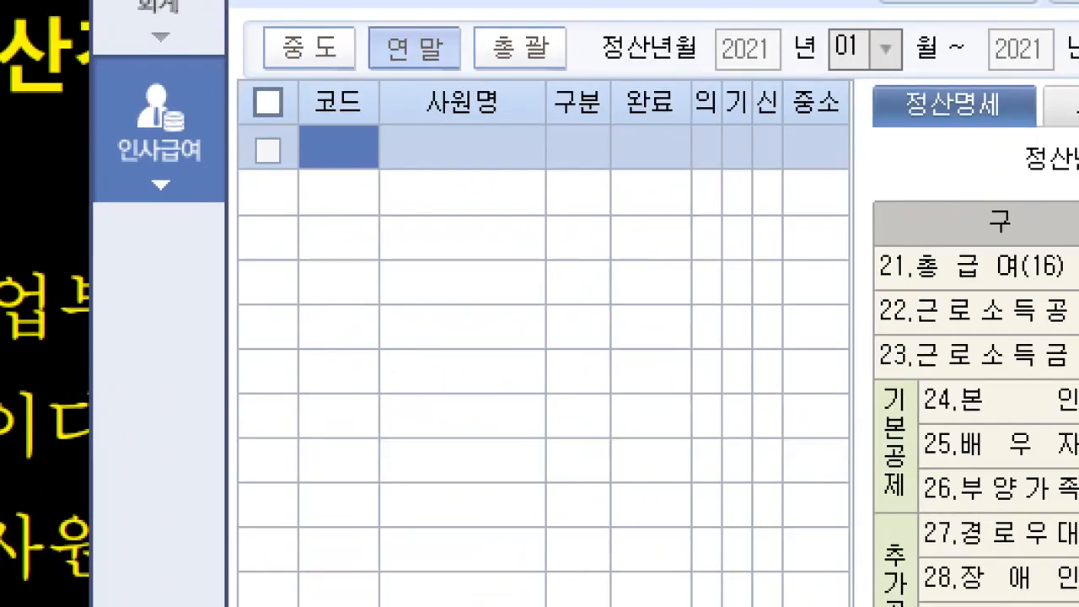
mouse_move(358, 190)
mouse_down()
mouse_move(337, 91)
mouse_move(360, 202)
mouse_up()
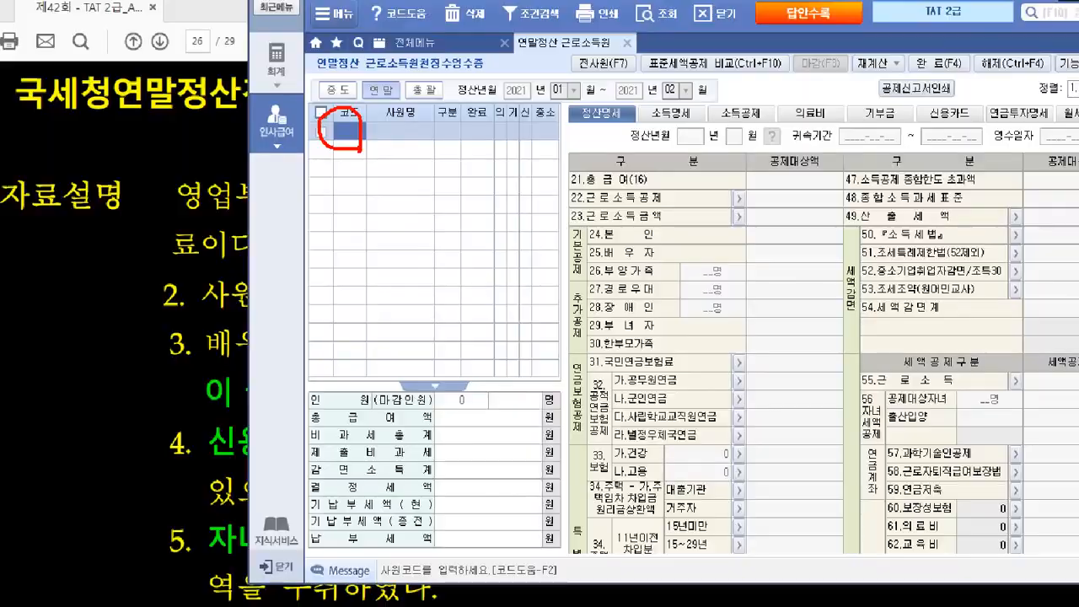
key(F2)
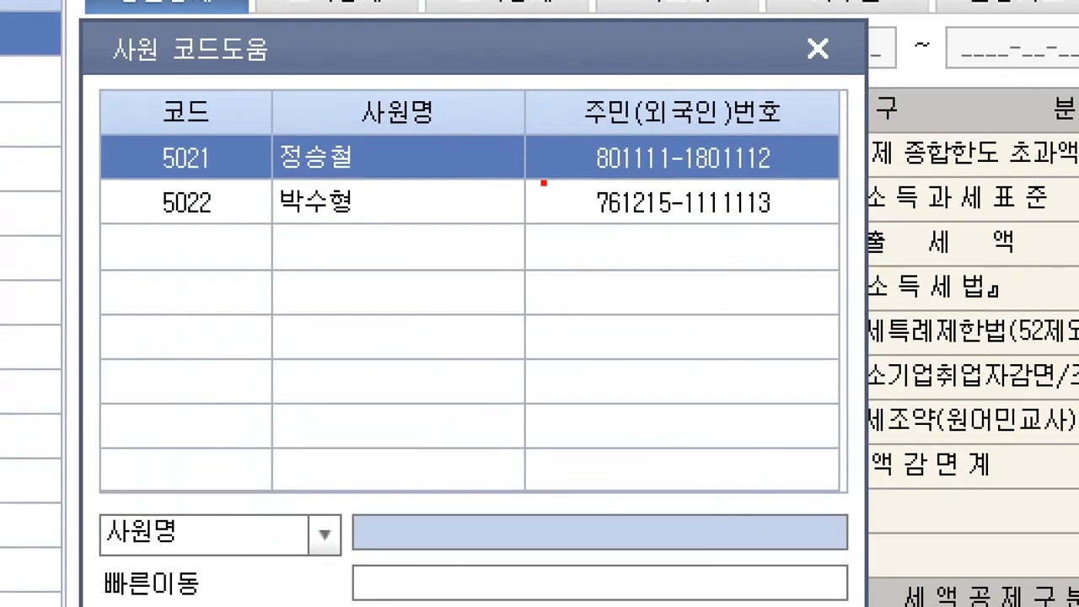
mouse_move(102, 177)
mouse_down()
mouse_move(226, 184)
mouse_move(407, 226)
mouse_up()
mouse_move(364, 166)
mouse_down()
mouse_move(378, 170)
mouse_move(420, 130)
mouse_up()
key(Escape)
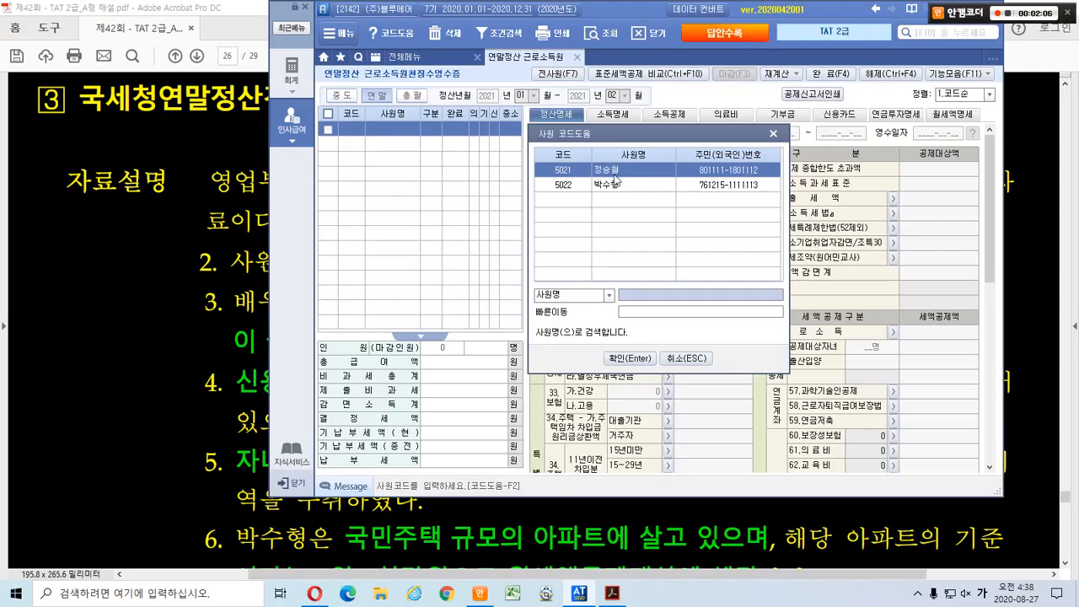
click(620, 184)
click(627, 357)
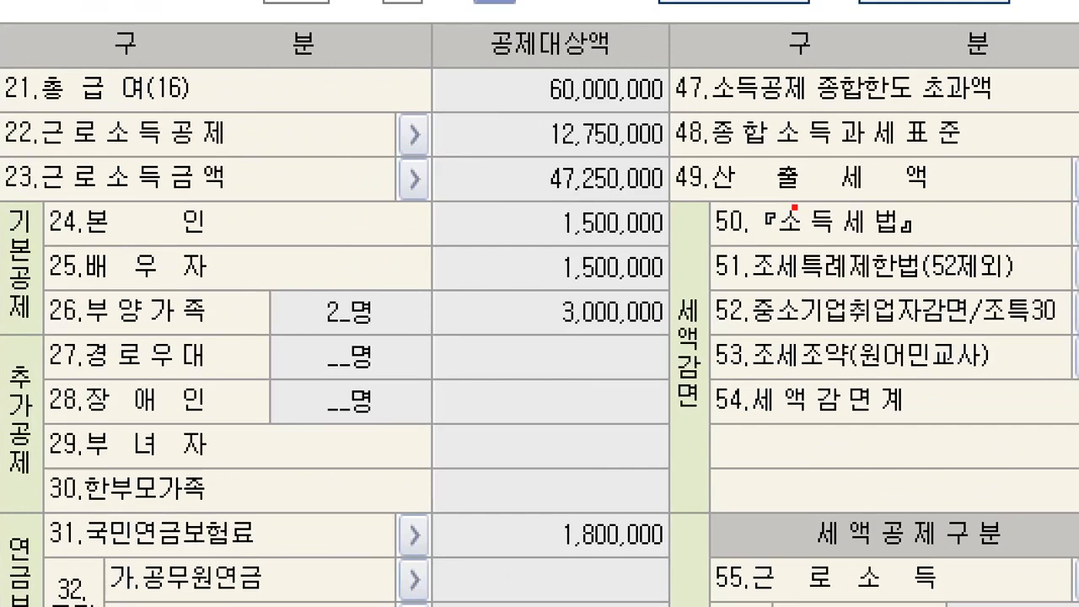
mouse_move(778, 245)
mouse_down()
mouse_move(758, 258)
mouse_move(750, 214)
mouse_up()
mouse_move(648, 603)
mouse_down()
mouse_move(639, 601)
mouse_move(628, 465)
mouse_move(639, 480)
mouse_up()
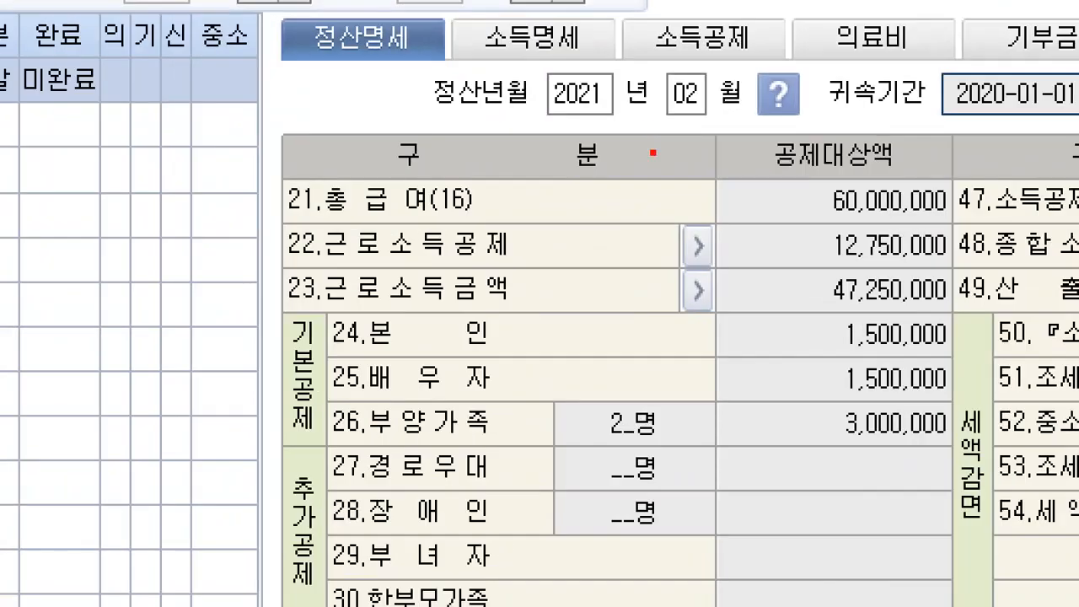
mouse_move(478, 7)
mouse_down()
mouse_move(457, 27)
mouse_move(626, 82)
mouse_up()
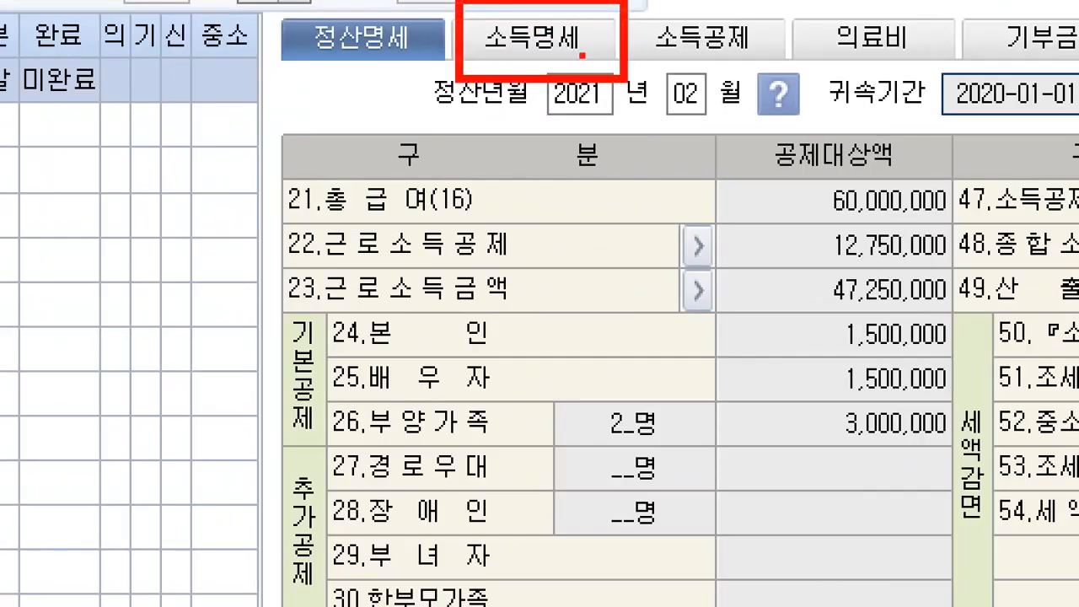
drag(582, 51, 672, 162)
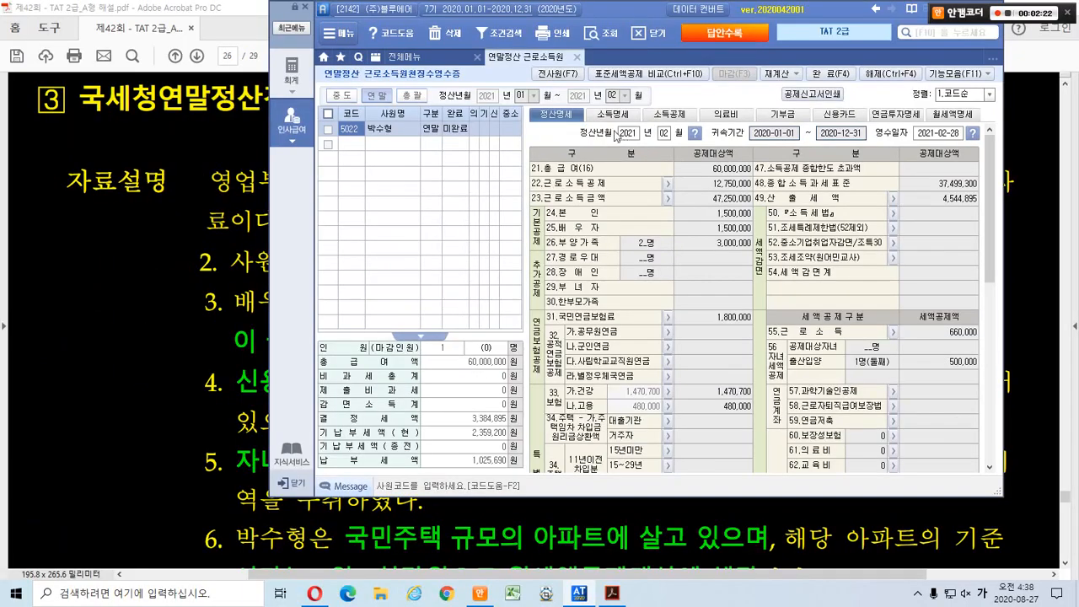
Review 소득명세 (급여 40,000,000, 상여 20,000,000), select 미제출비과세, then show the 소득공제 dependents.
click(515, 38)
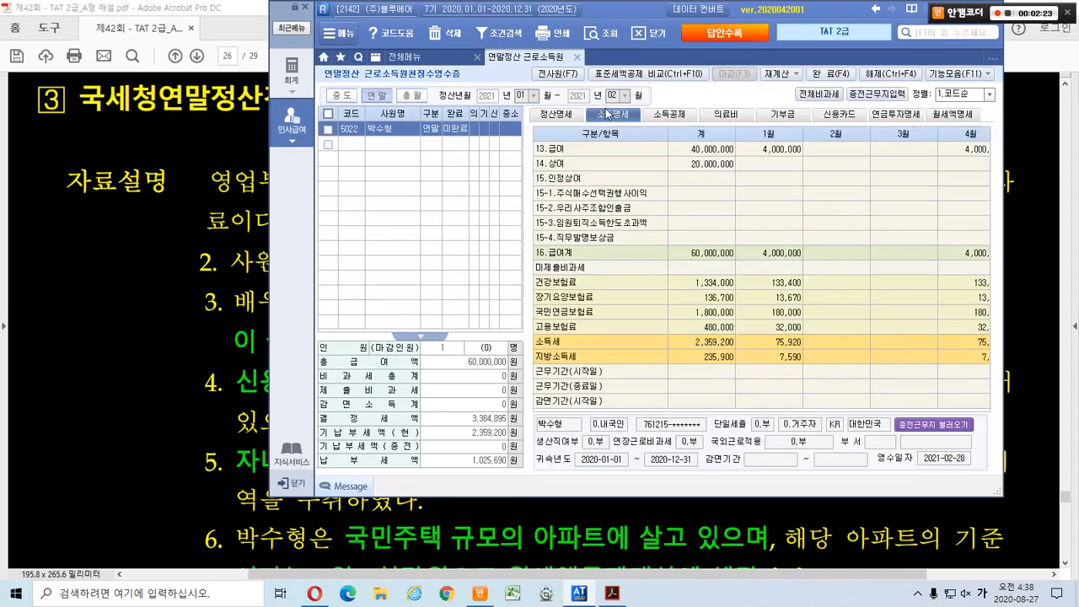
click(640, 263)
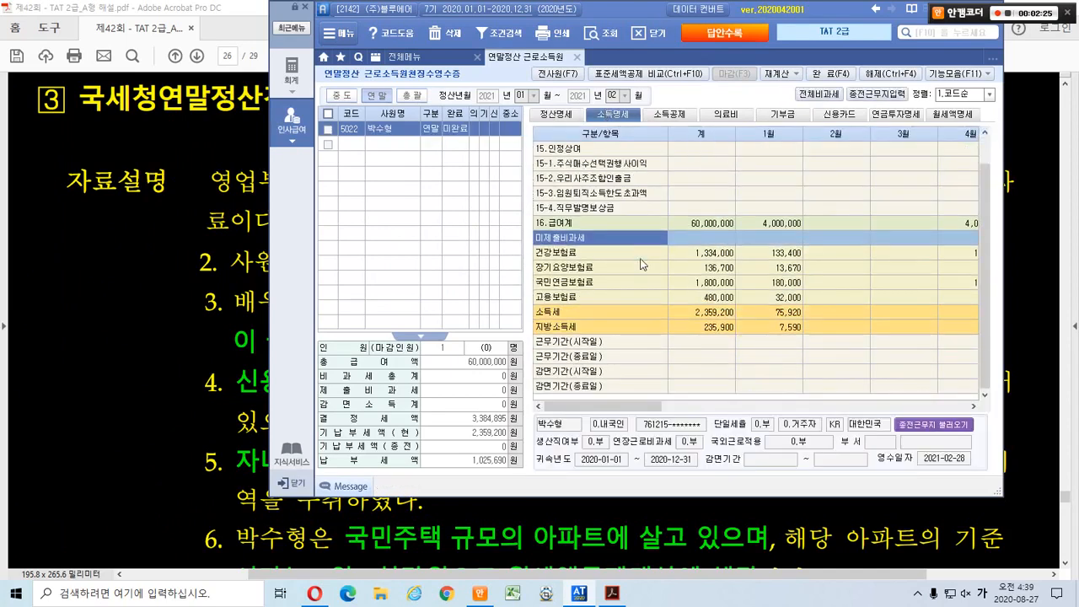
click(661, 114)
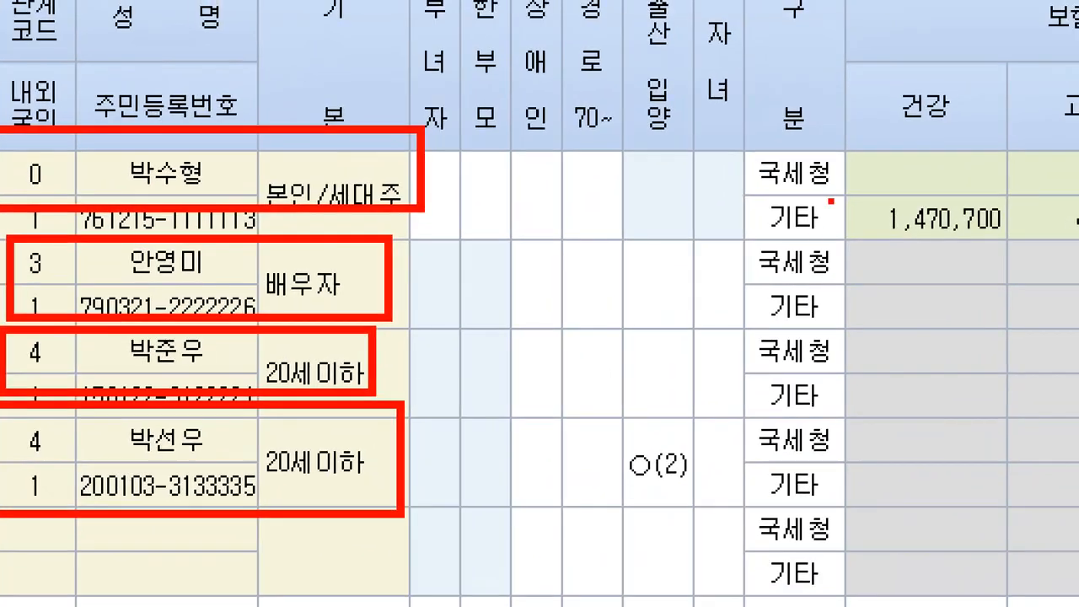
mouse_move(678, 489)
mouse_down()
mouse_move(664, 494)
mouse_move(619, 449)
mouse_move(689, 453)
mouse_move(691, 469)
mouse_up()
mouse_move(364, 467)
mouse_down()
mouse_move(342, 447)
mouse_move(347, 460)
mouse_up()
mouse_move(349, 371)
mouse_down()
mouse_move(303, 369)
mouse_move(339, 354)
mouse_up()
mouse_move(332, 291)
mouse_down()
mouse_move(297, 289)
mouse_move(329, 276)
mouse_up()
mouse_move(324, 178)
mouse_down()
mouse_move(304, 180)
mouse_move(331, 189)
mouse_up()
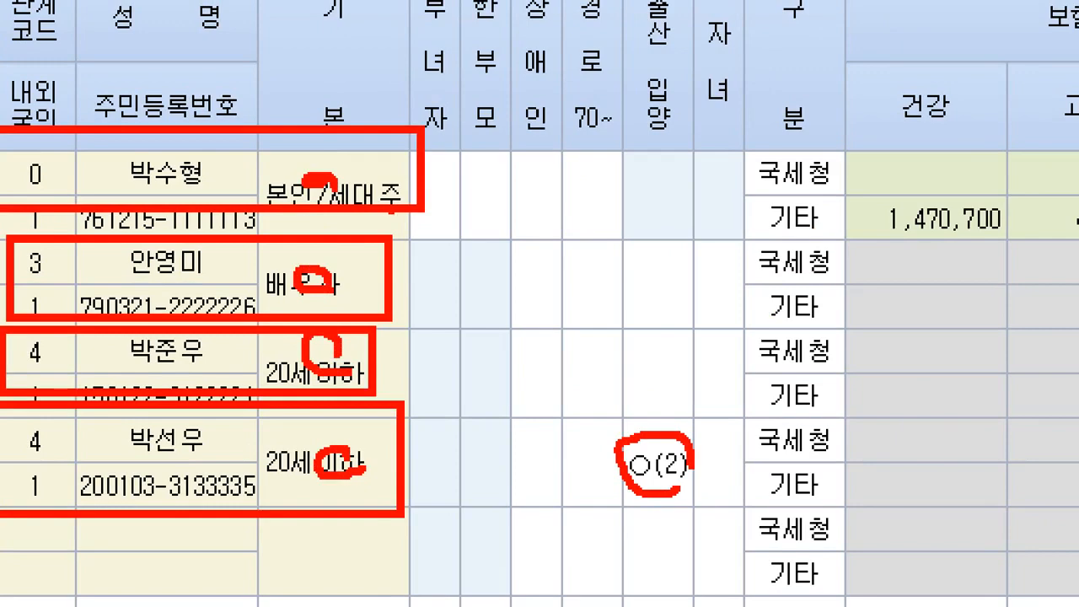
mouse_move(393, 181)
mouse_down()
mouse_move(434, 434)
mouse_move(406, 444)
mouse_up()
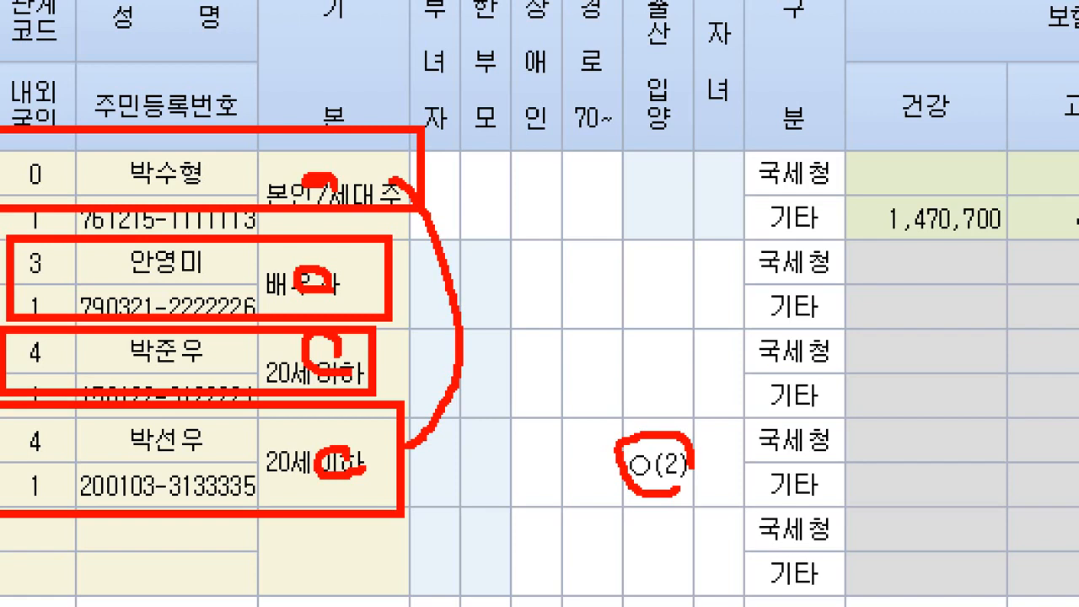
drag(458, 240, 537, 221)
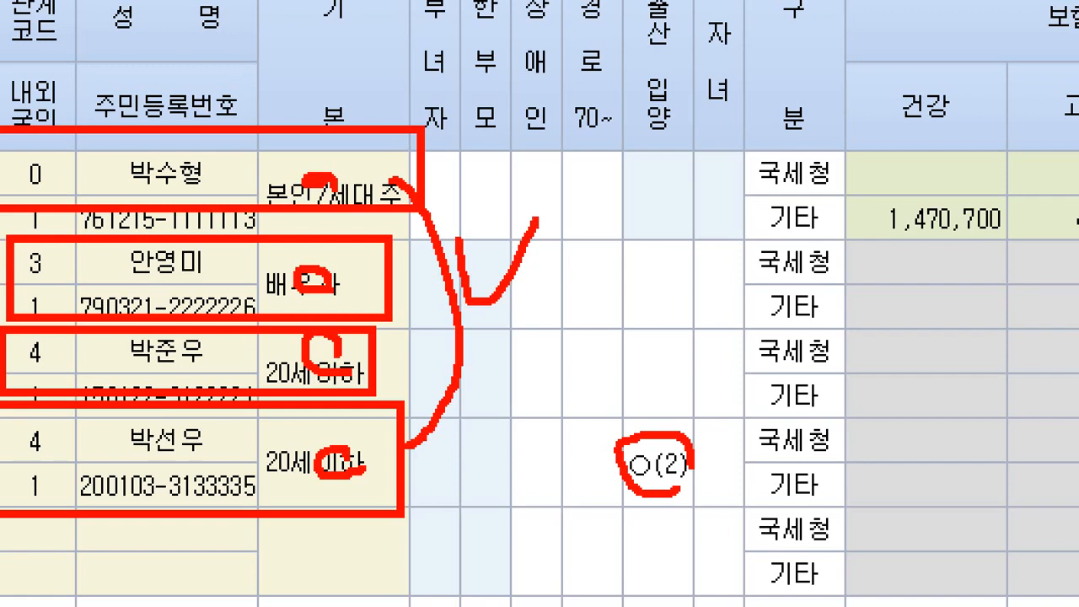
click(527, 181)
drag(132, 136, 234, 87)
drag(225, 249, 291, 274)
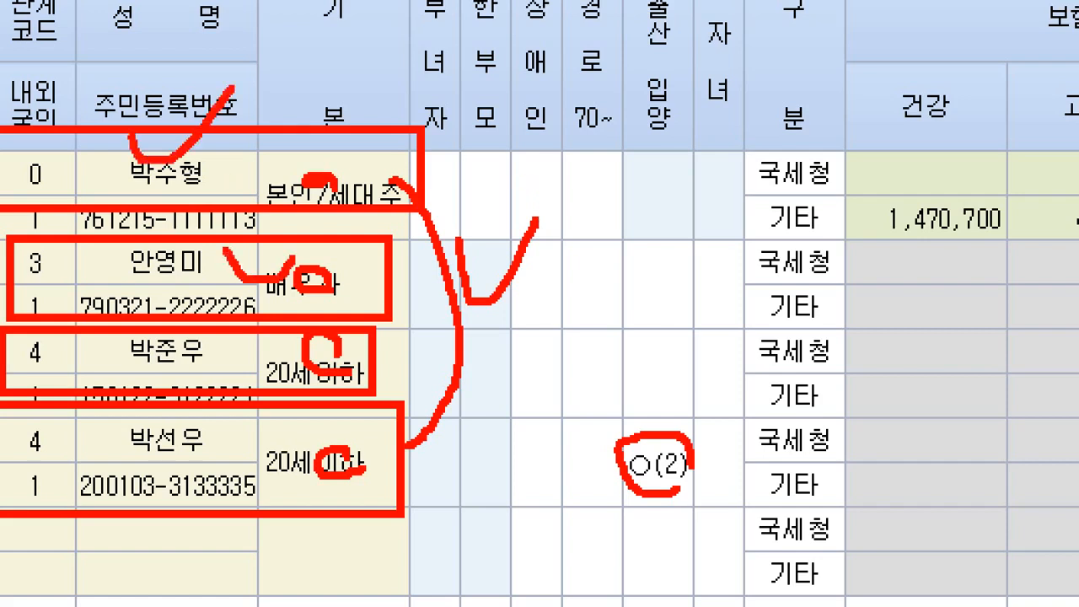
drag(243, 330, 282, 322)
drag(269, 422, 315, 410)
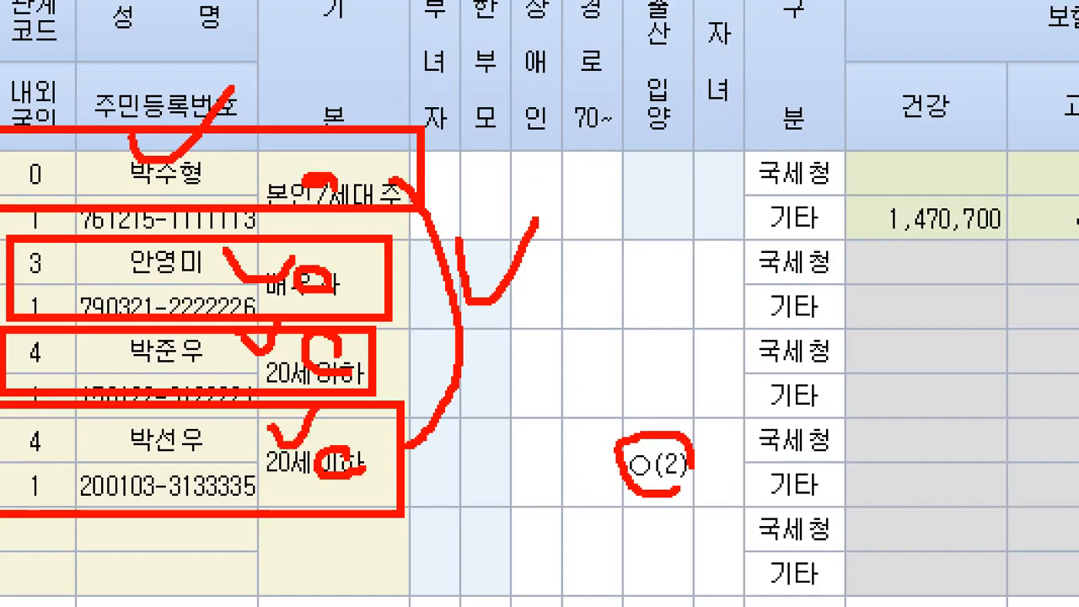
key(Escape)
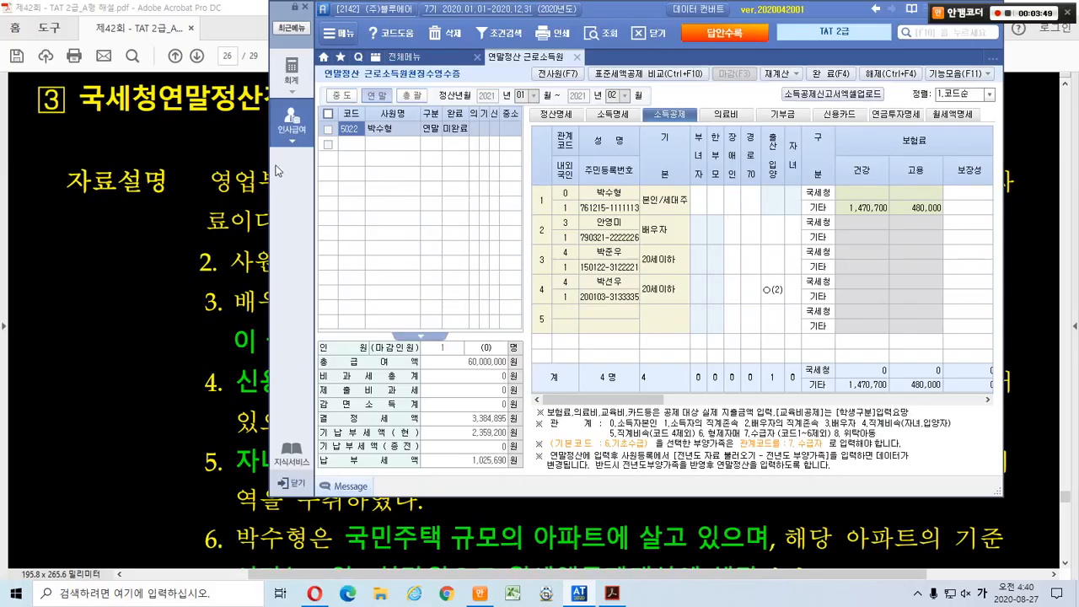
Box and check-mark the problem PDF's statement that dependents are already reflected.
click(203, 157)
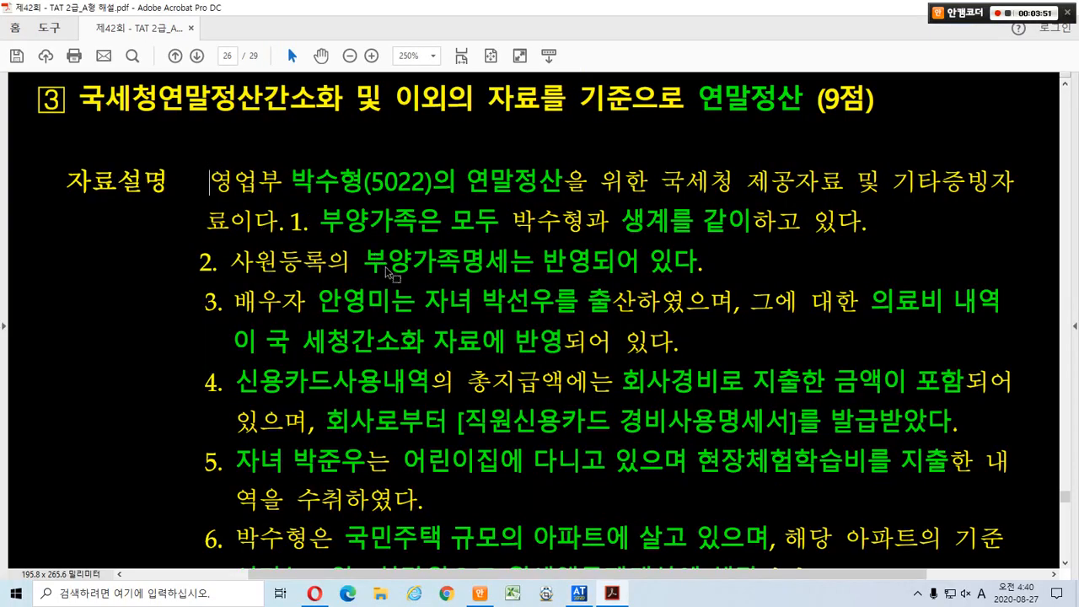
drag(358, 246, 609, 284)
drag(520, 222, 566, 191)
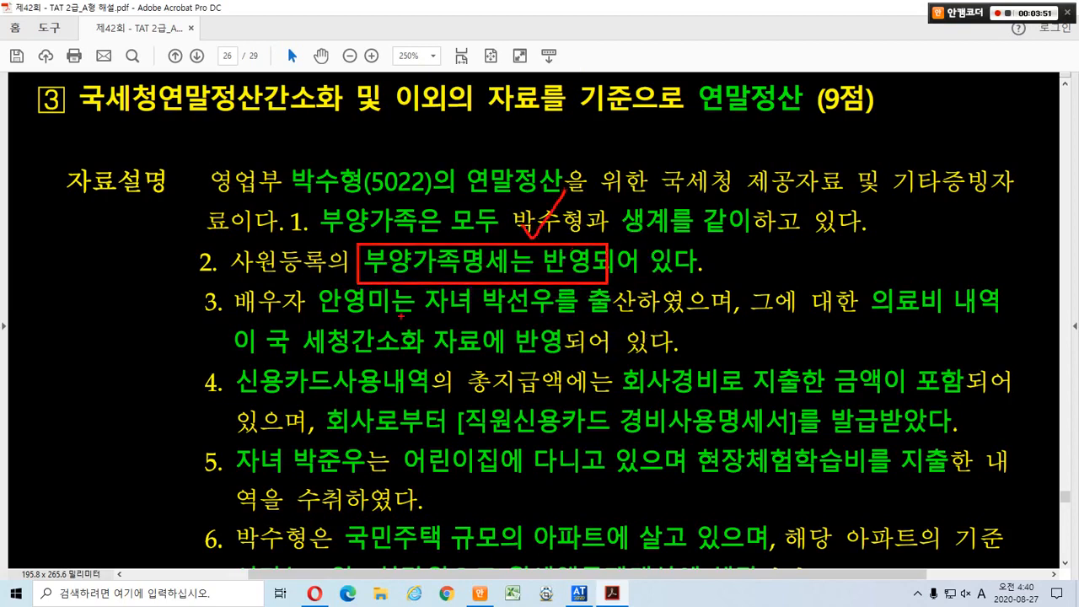
Underline item 3's spouse name and the childbirth medical expenses note in 국세청 data, then circle the item number.
drag(317, 320, 959, 318)
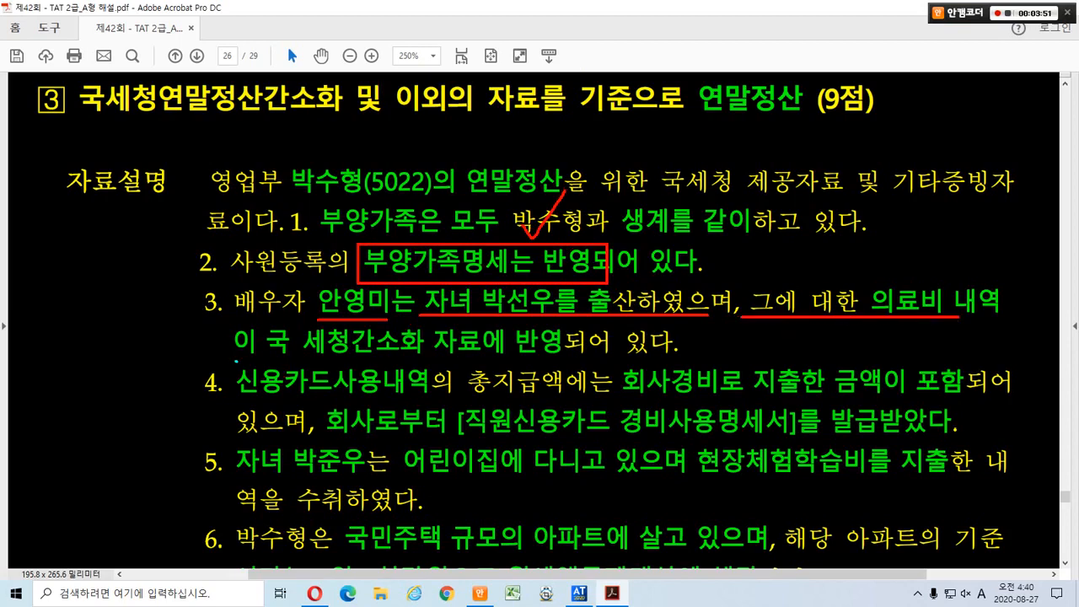
drag(236, 361, 667, 358)
mouse_move(234, 319)
mouse_down()
mouse_move(200, 310)
mouse_move(226, 317)
mouse_up()
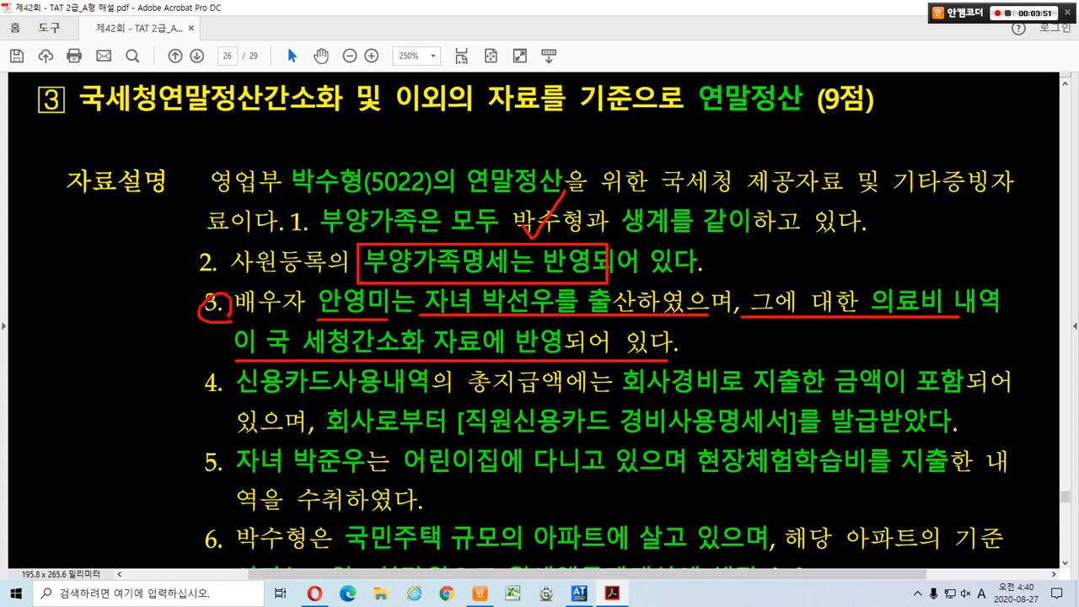
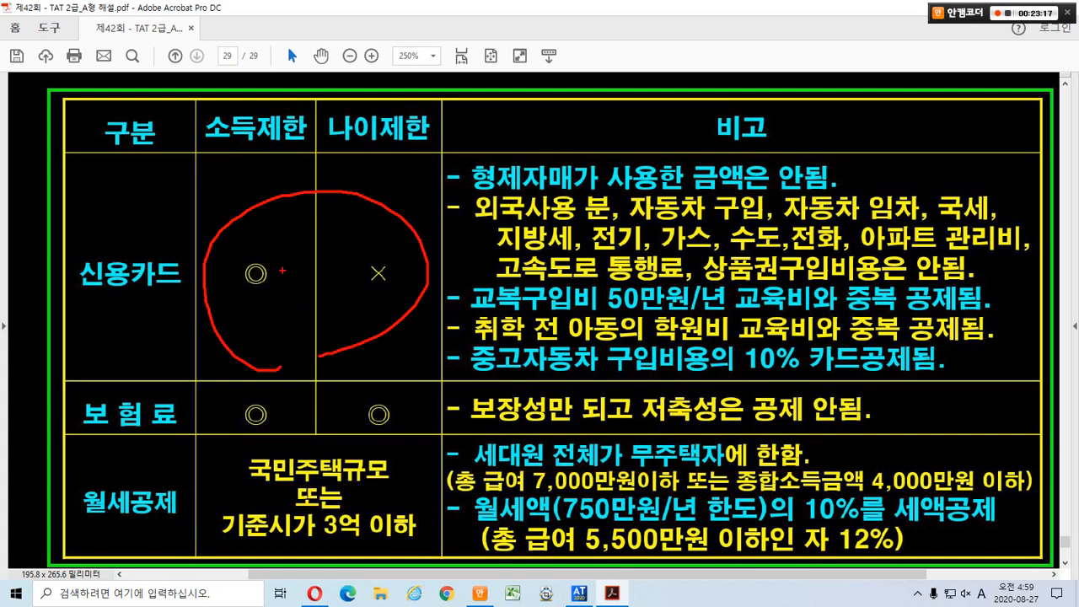
Loop, box and strike through the credit card limit marks in the deduction table.
mouse_move(276, 267)
mouse_down()
mouse_move(258, 266)
mouse_move(329, 255)
mouse_up()
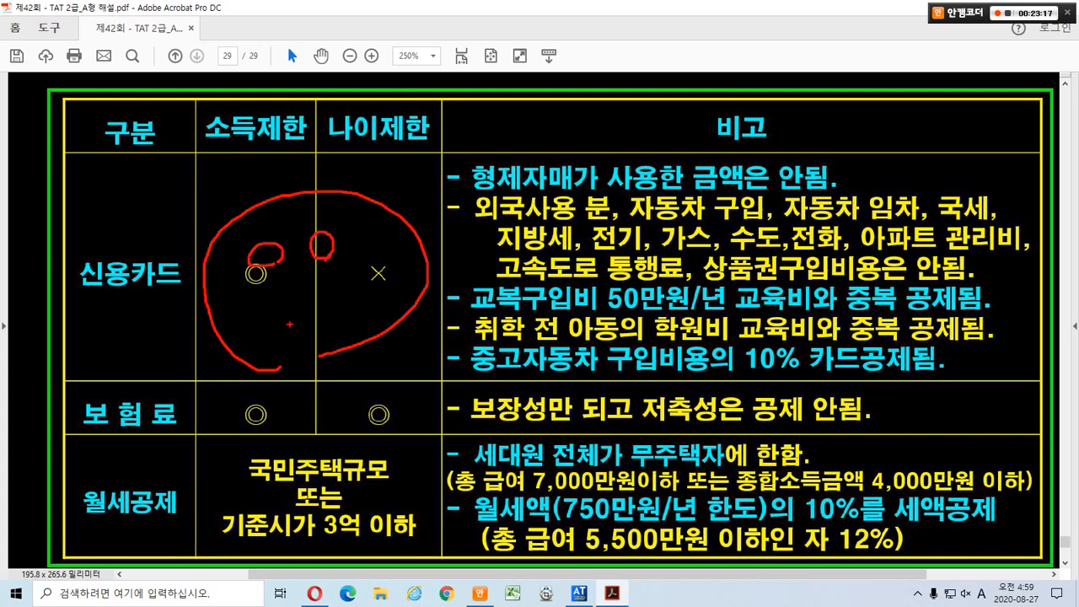
mouse_move(287, 334)
mouse_down()
mouse_move(280, 315)
mouse_move(300, 331)
mouse_move(355, 316)
mouse_up()
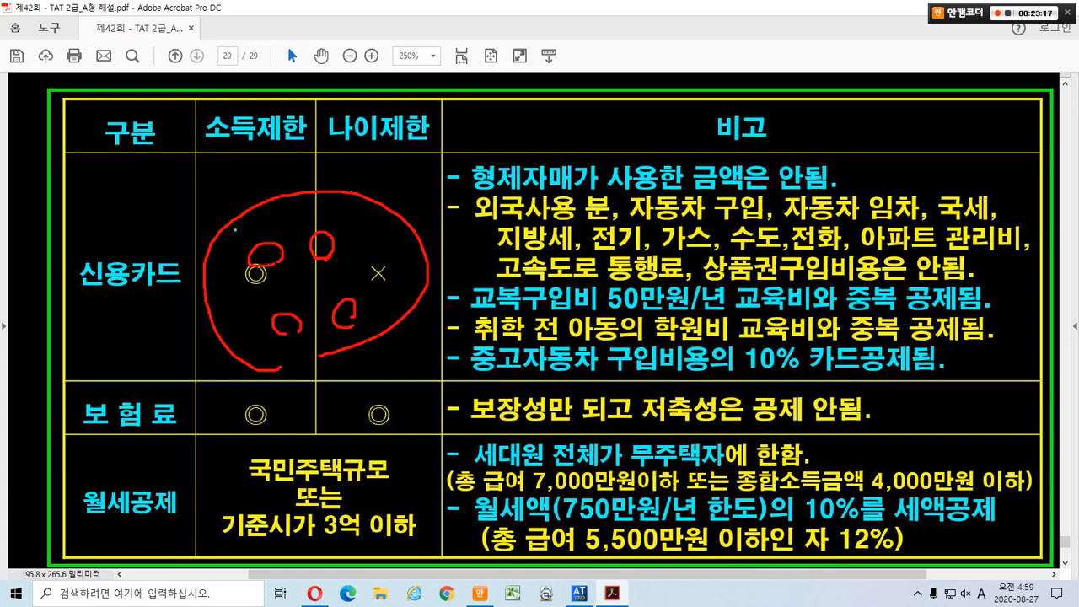
mouse_move(234, 229)
mouse_down()
mouse_move(347, 260)
mouse_move(347, 272)
mouse_up()
mouse_move(310, 342)
mouse_down()
mouse_move(294, 342)
mouse_move(275, 301)
mouse_move(297, 352)
mouse_up()
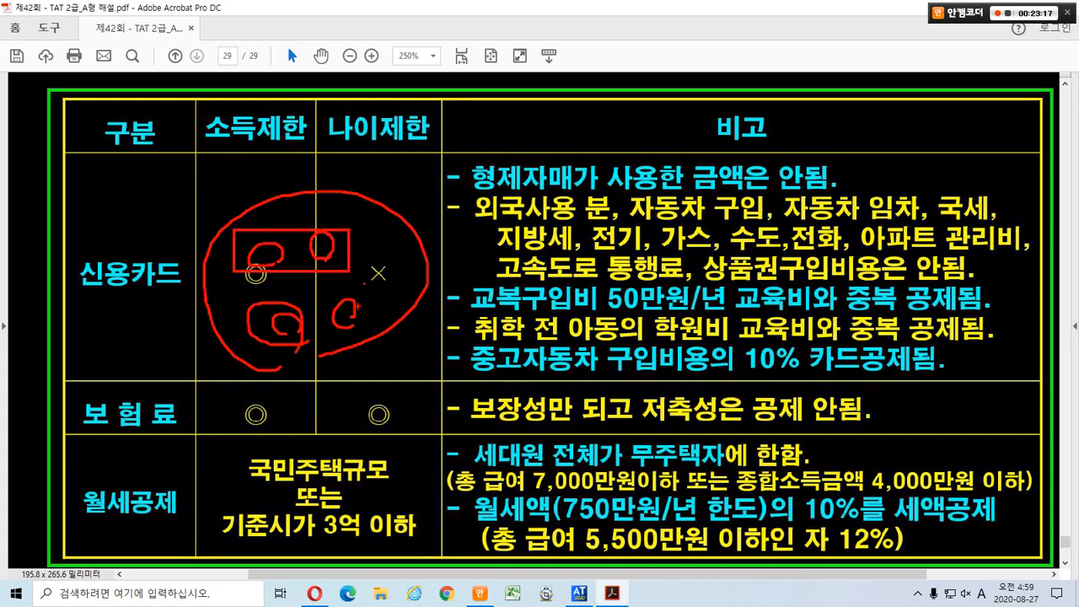
mouse_move(357, 307)
mouse_down()
mouse_move(355, 287)
mouse_move(432, 252)
mouse_up()
Underline the 월세공제 conditions: homeless household, 7,000만원 salary limit and 750만원 rent cap.
mouse_move(173, 481)
mouse_down()
mouse_move(140, 522)
mouse_move(163, 519)
mouse_up()
drag(454, 464, 805, 462)
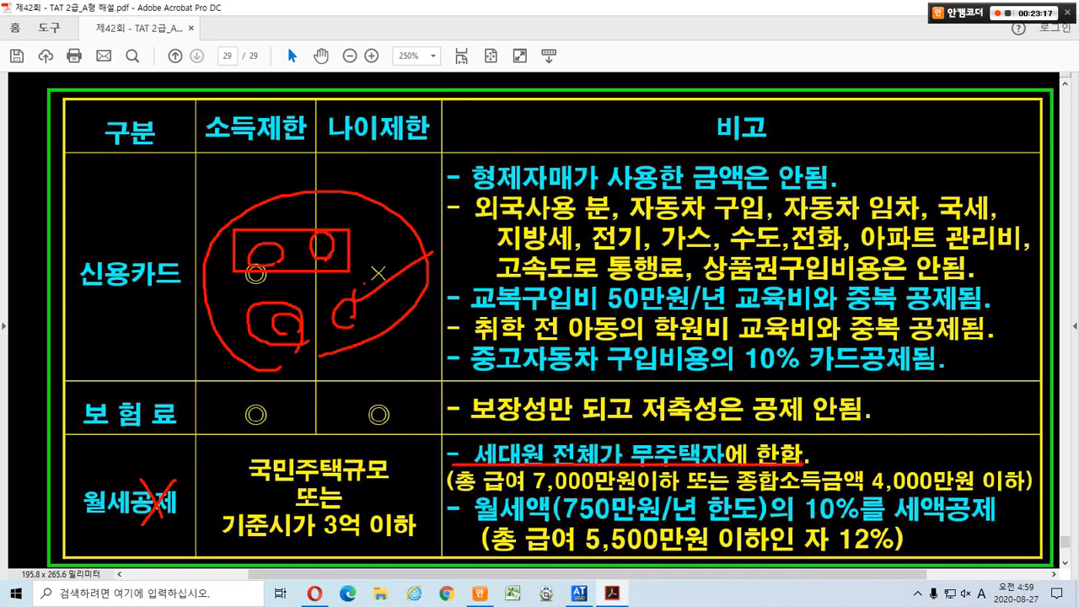
drag(471, 496, 1014, 495)
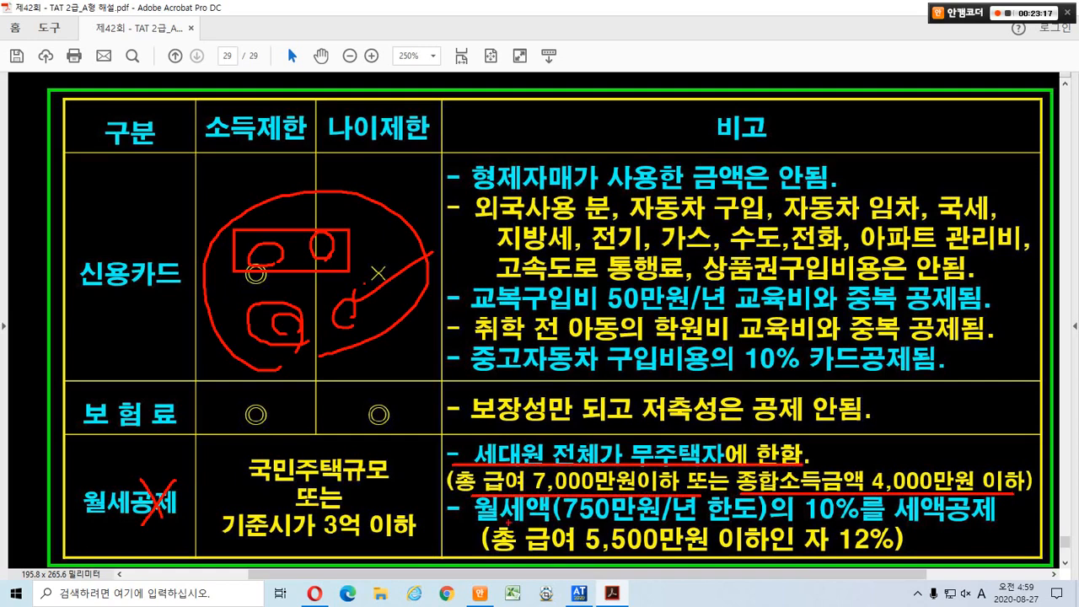
drag(474, 531, 995, 522)
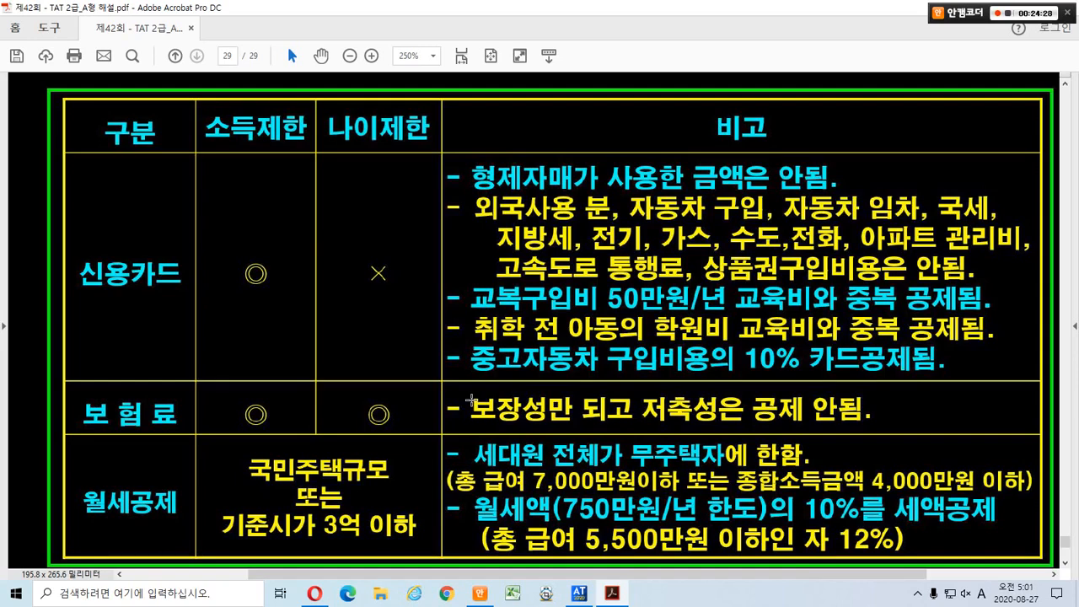
scroll(18, 320, down, 5)
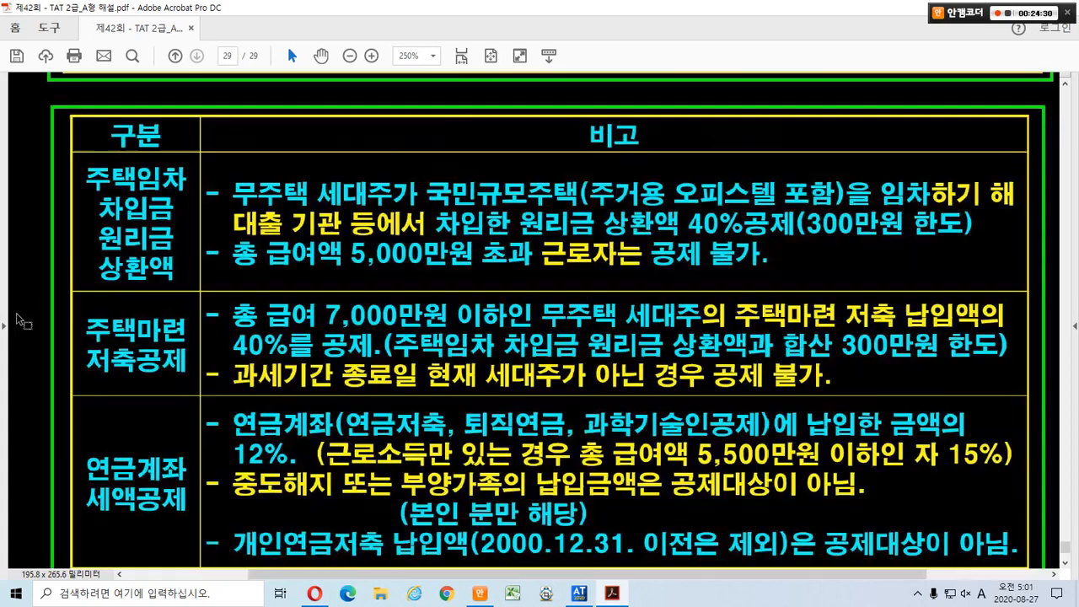
scroll(18, 318, down, 1)
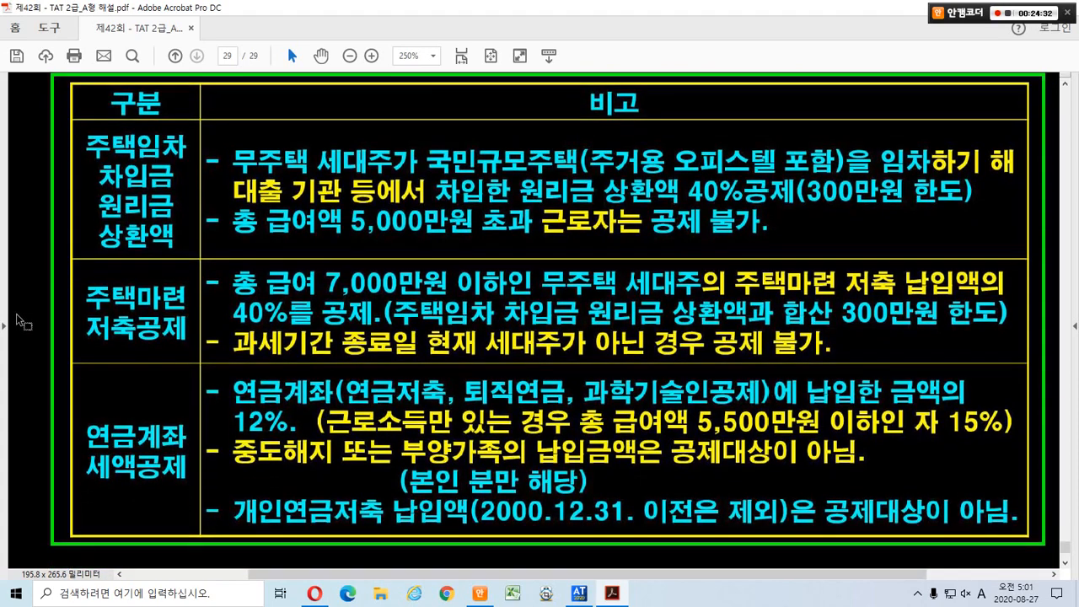
scroll(17, 314, up, 1)
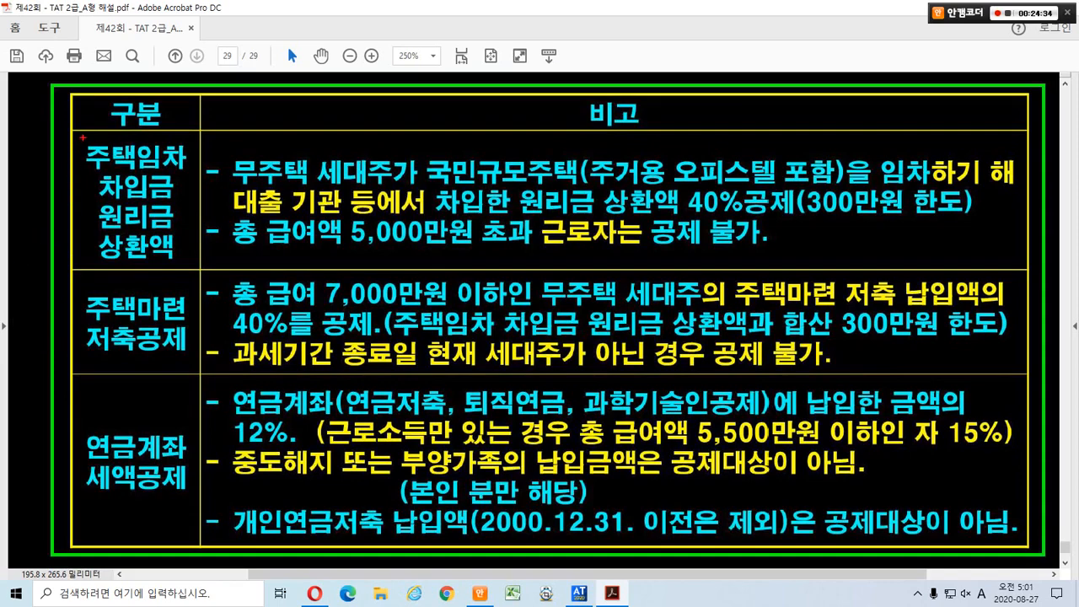
drag(82, 136, 194, 264)
drag(145, 151, 175, 140)
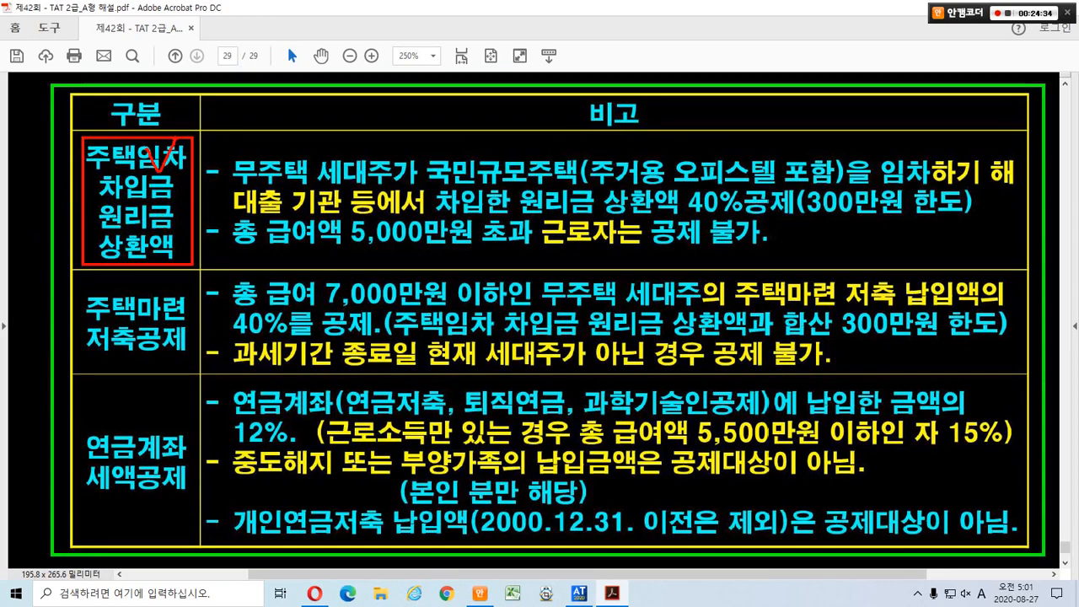
drag(226, 185, 578, 191)
drag(506, 190, 965, 187)
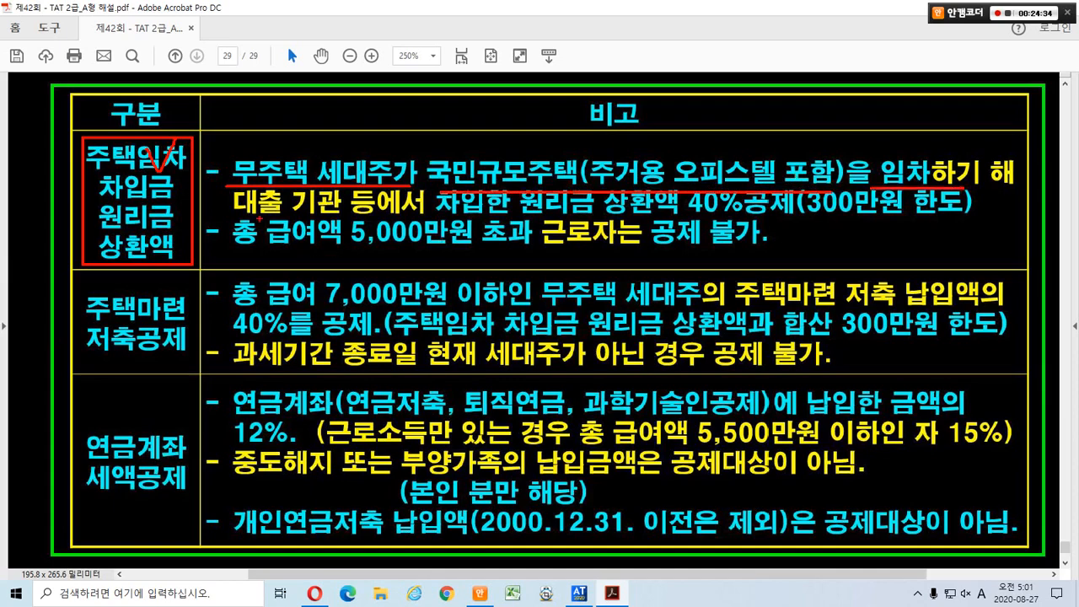
drag(238, 215, 791, 221)
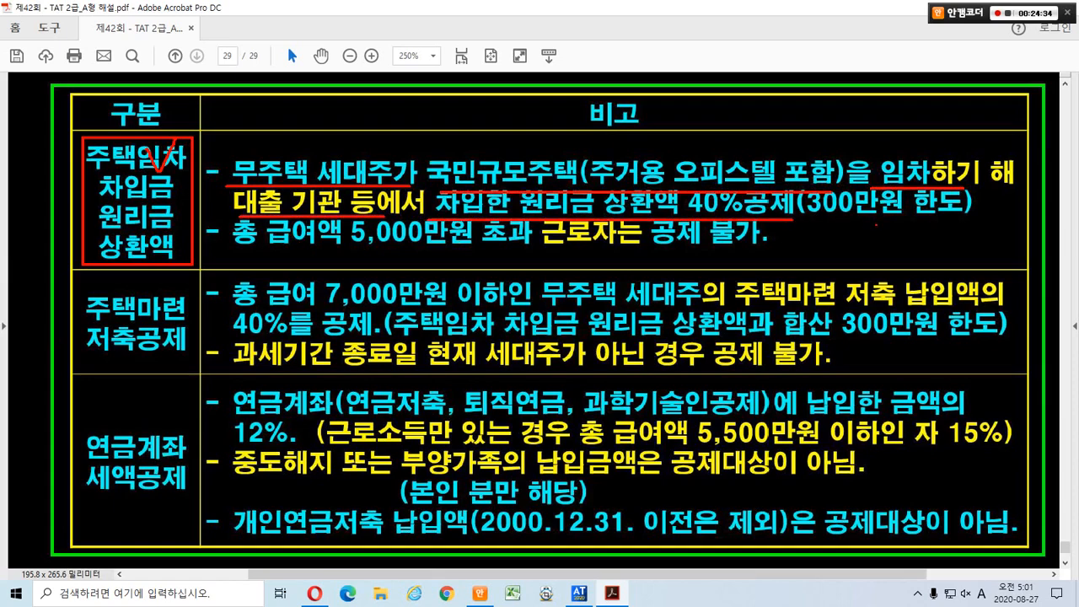
mouse_move(877, 226)
mouse_down()
mouse_move(808, 210)
mouse_move(905, 210)
mouse_move(881, 223)
mouse_up()
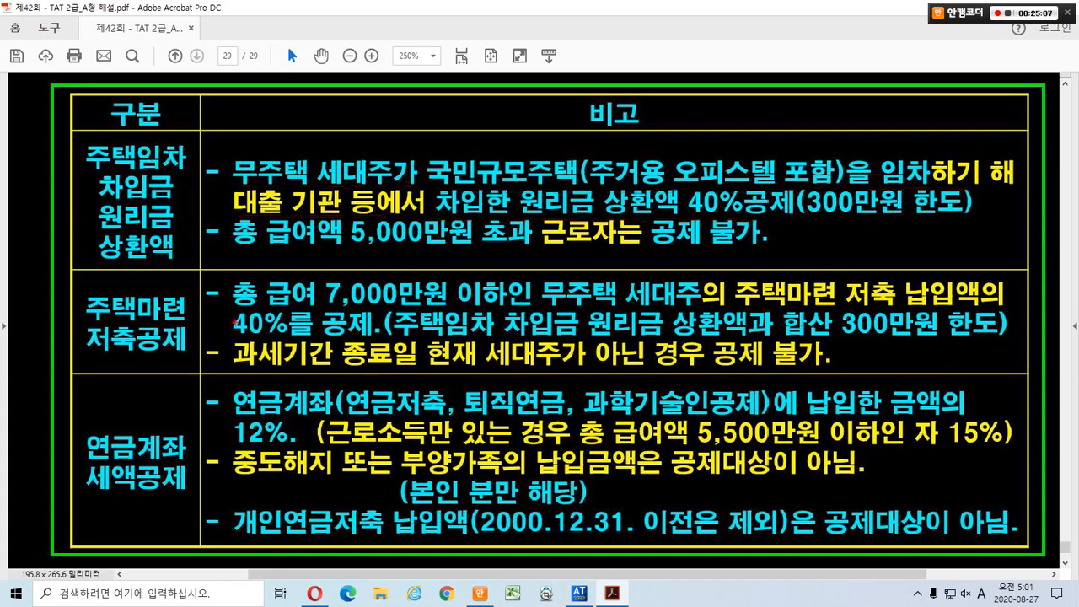
Mark the housing loan repayment label, 무주택 세대주, national-size housing and 5,000만원 threshold.
drag(229, 249, 762, 249)
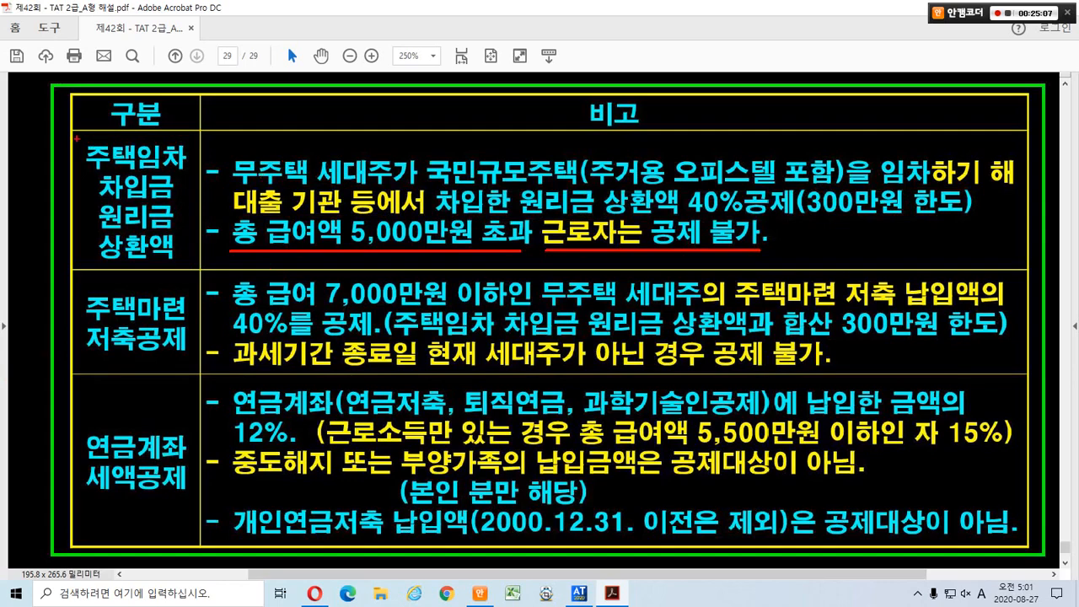
drag(76, 138, 191, 268)
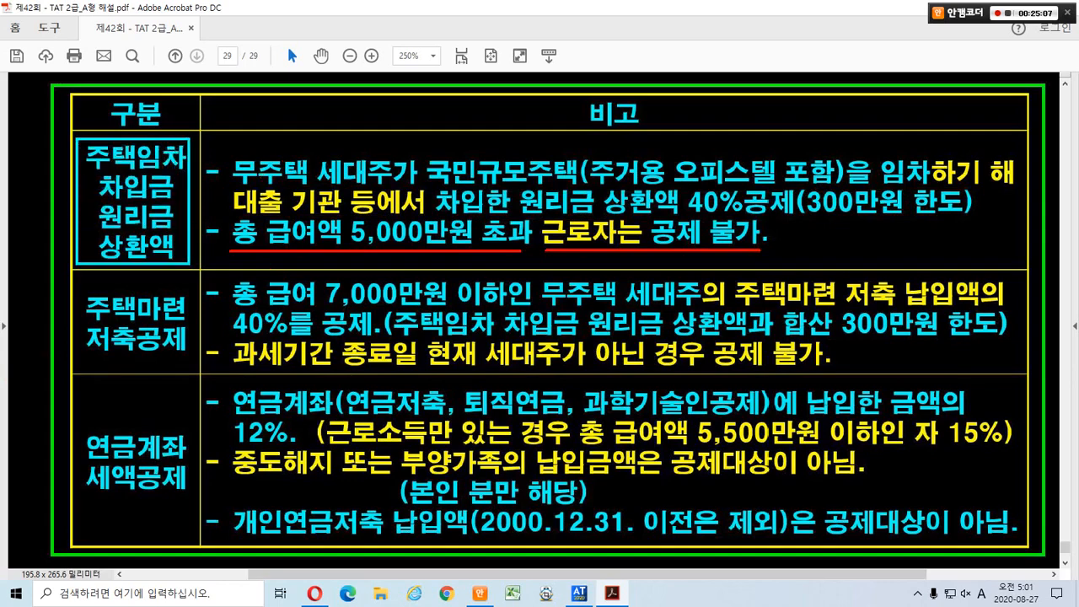
drag(226, 146, 408, 188)
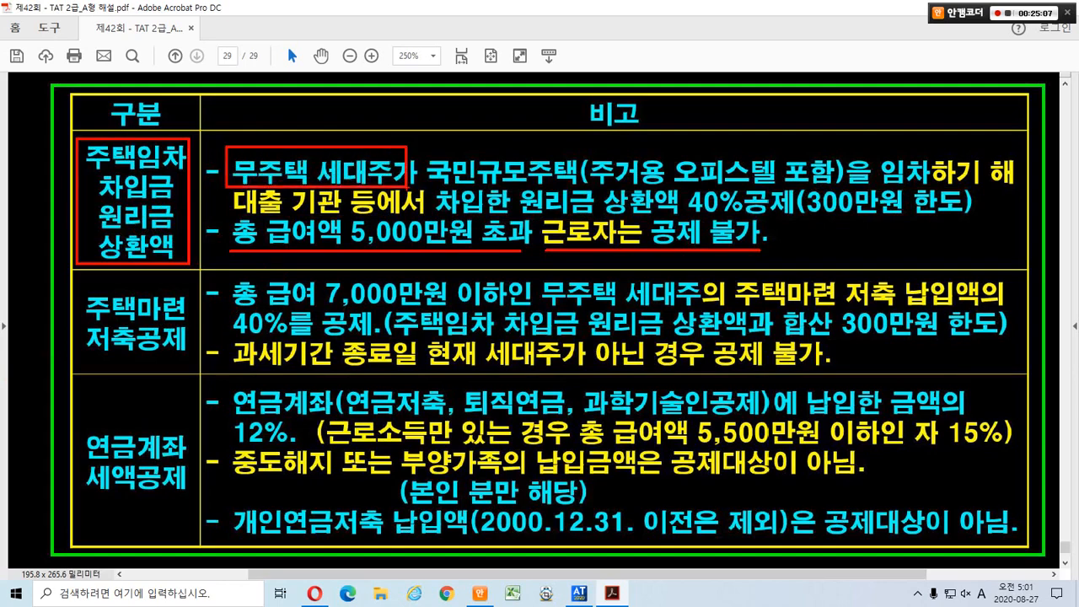
mouse_move(427, 150)
mouse_down()
mouse_move(546, 192)
mouse_move(834, 191)
mouse_up()
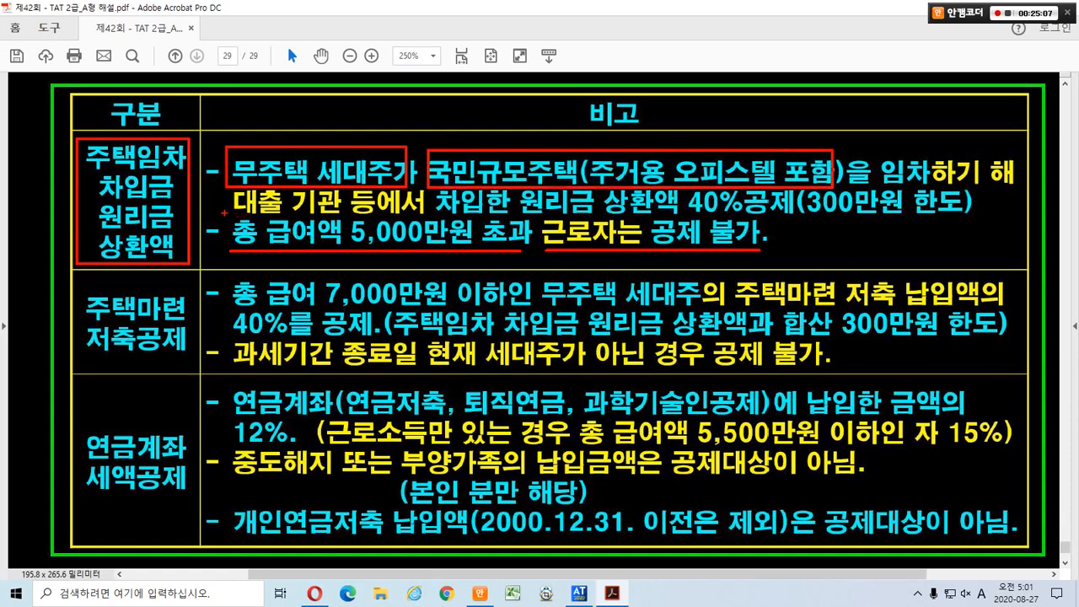
drag(224, 214, 502, 250)
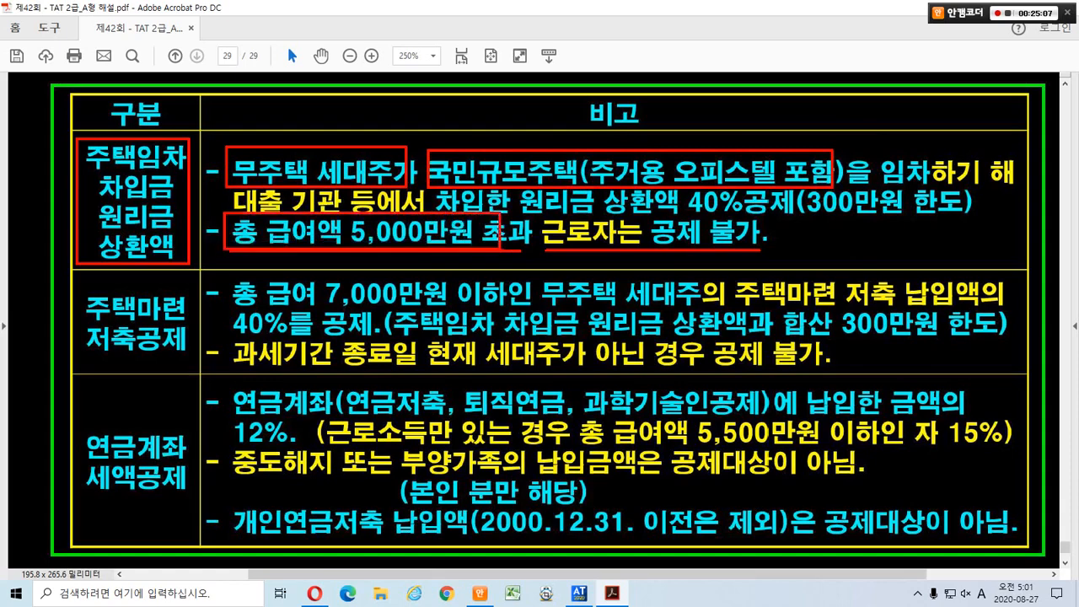
Mark the 주택마련 저축공제 label, 7,000만원 condition and 40% rate, then loop both labels.
mouse_move(76, 288)
mouse_down()
mouse_move(170, 333)
mouse_move(190, 363)
mouse_up()
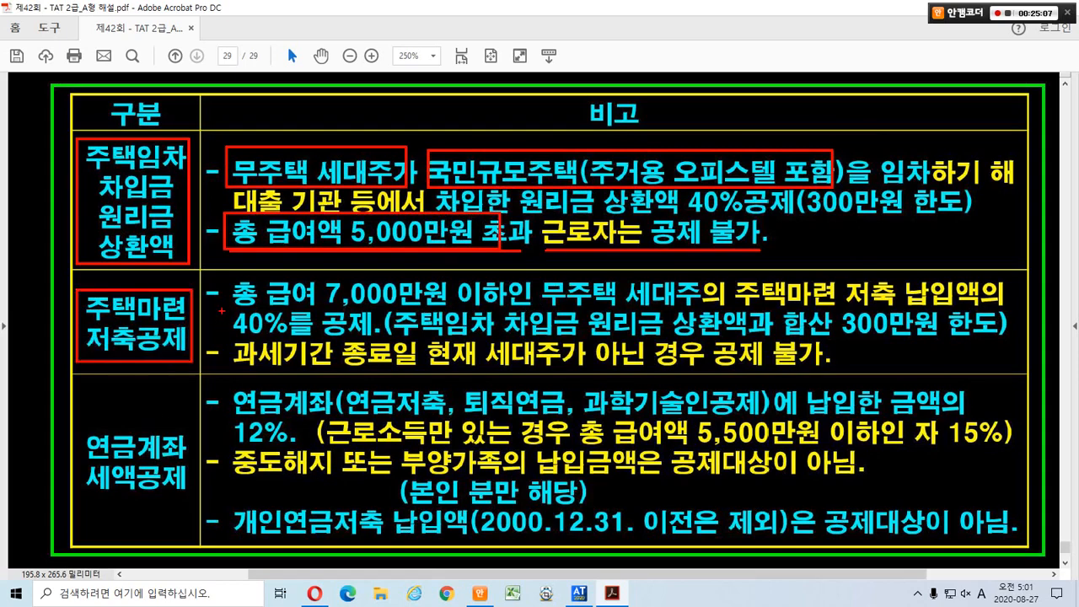
mouse_move(226, 305)
mouse_down()
mouse_move(513, 306)
mouse_move(577, 287)
mouse_move(700, 309)
mouse_move(997, 305)
mouse_up()
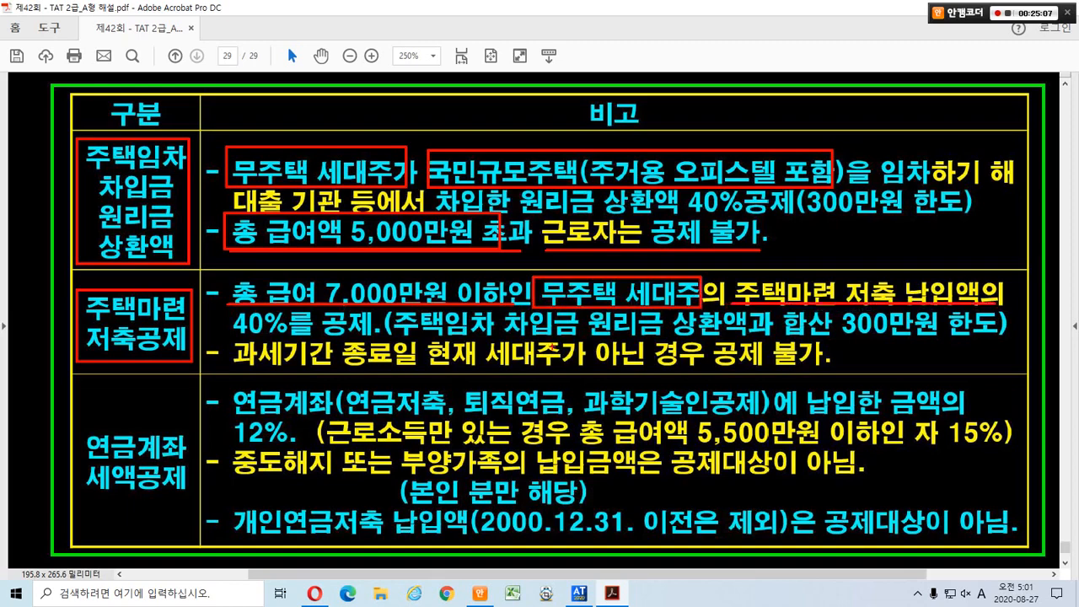
drag(240, 339, 988, 340)
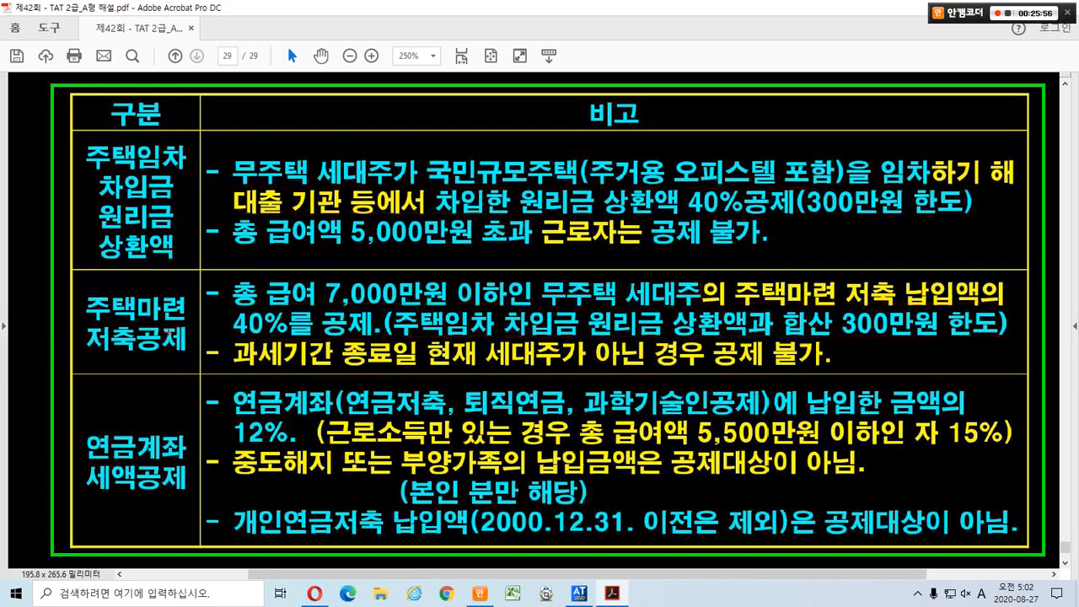
mouse_move(193, 346)
mouse_down()
mouse_move(183, 350)
mouse_move(101, 195)
mouse_move(144, 336)
mouse_up()
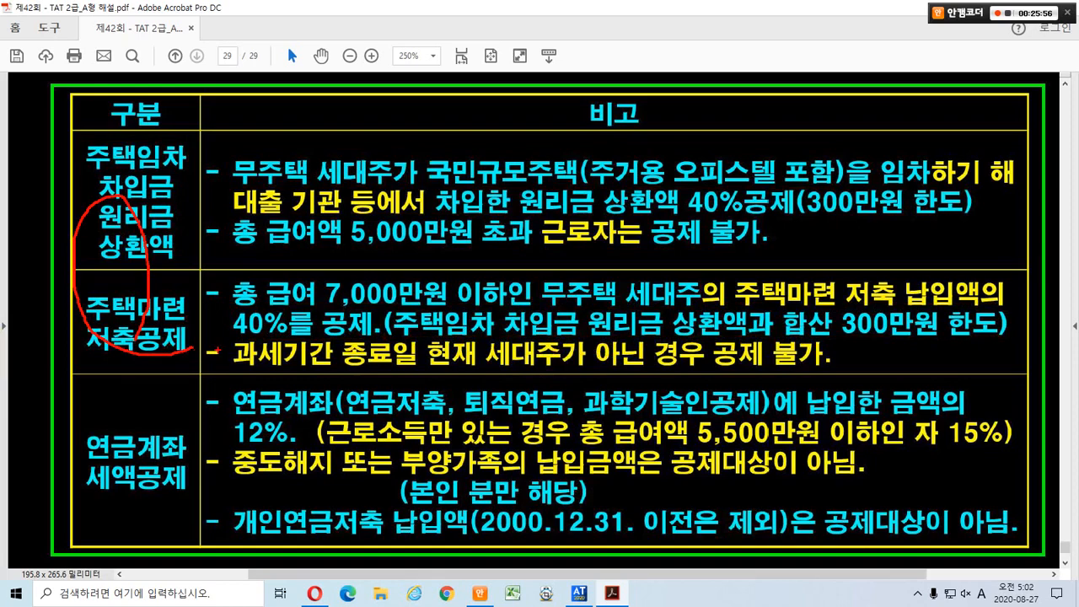
Box the shared 300만원 한도 and mark 과세기간 종료일 and the non-household-head exclusion.
drag(828, 314, 1009, 340)
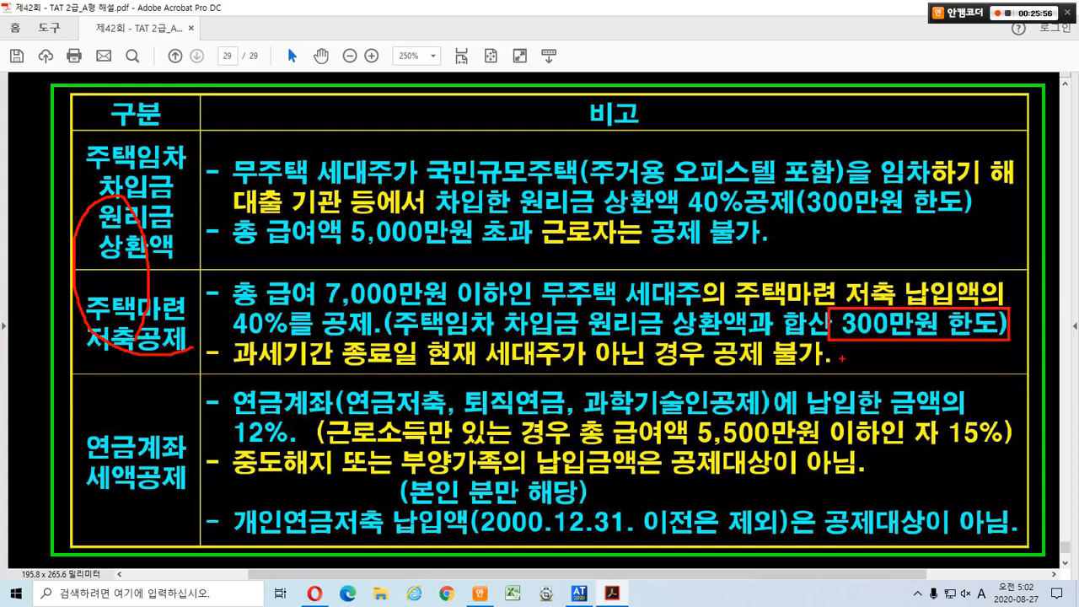
drag(242, 369, 410, 363)
mouse_move(485, 336)
mouse_down()
mouse_move(651, 371)
mouse_move(835, 373)
mouse_up()
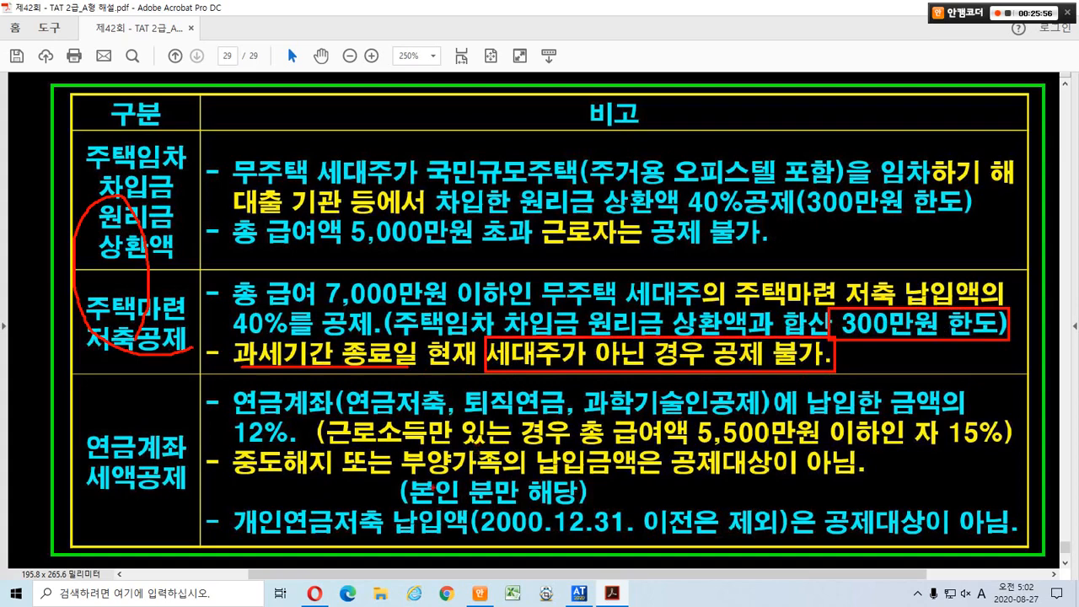
Mark the 연금계좌 세액공제 label, contribution line, 12% rate and (본인 분만 해당) note.
mouse_move(150, 527)
mouse_down()
mouse_move(105, 521)
mouse_move(93, 437)
mouse_move(177, 418)
mouse_move(159, 505)
mouse_up()
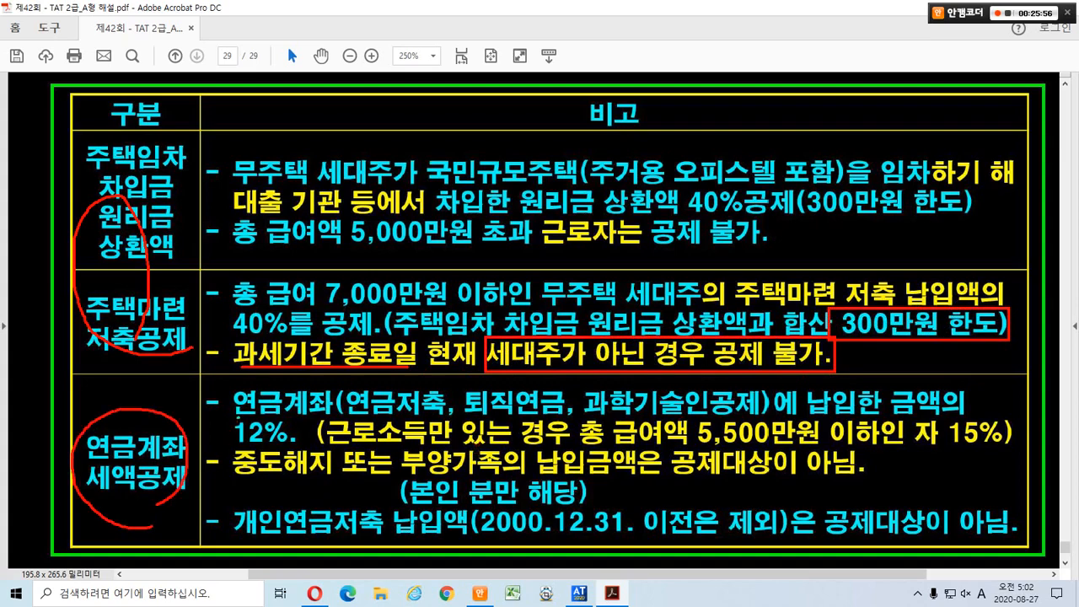
drag(238, 418, 944, 418)
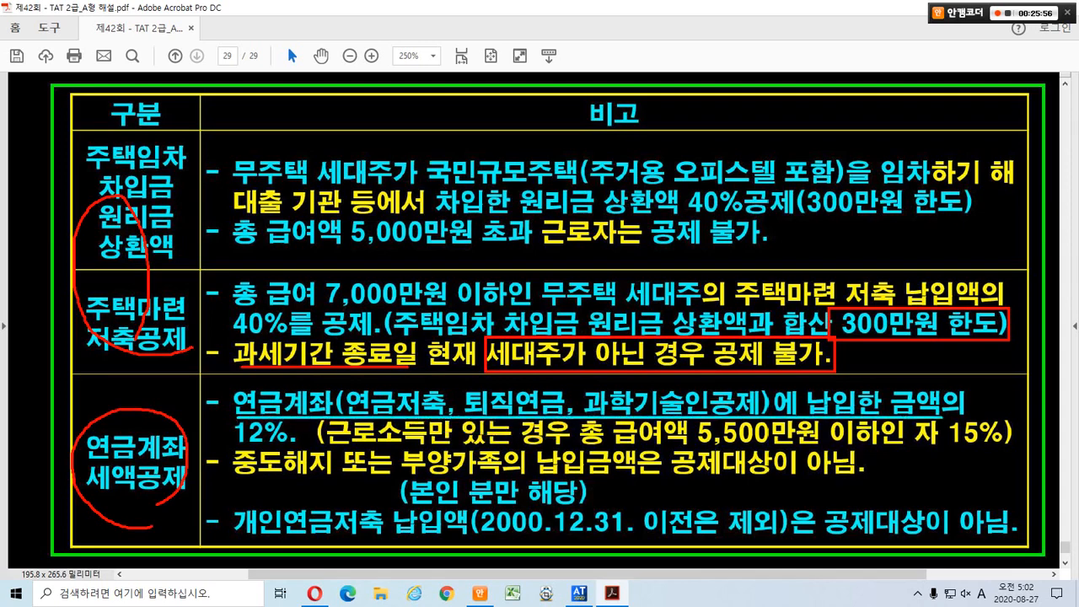
drag(228, 455, 295, 445)
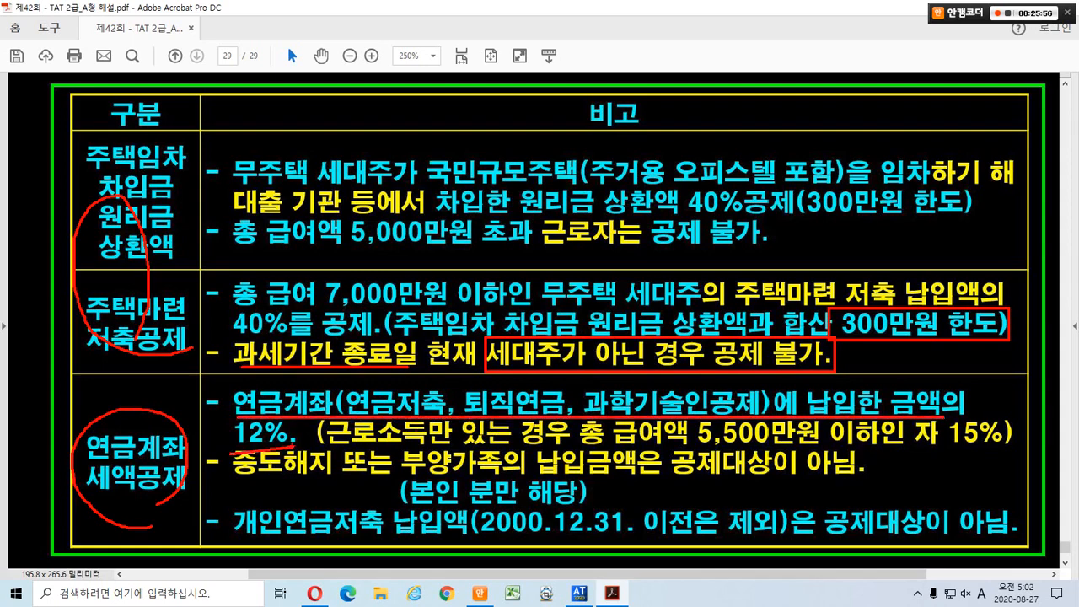
mouse_move(242, 480)
mouse_down()
mouse_move(539, 470)
mouse_move(877, 482)
mouse_up()
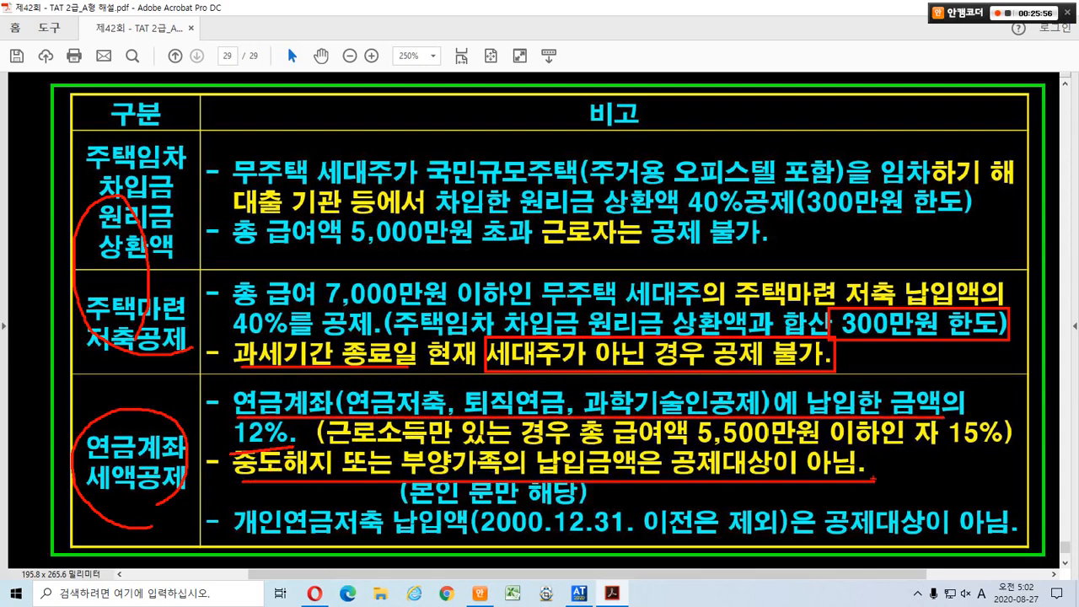
drag(401, 472, 584, 499)
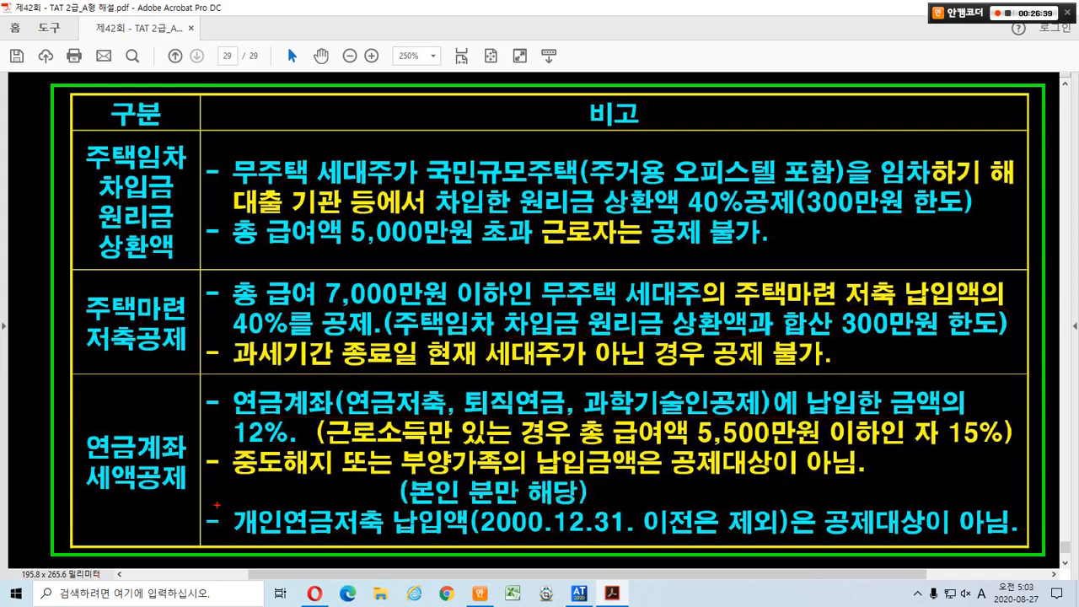
mouse_move(226, 494)
mouse_down()
mouse_move(472, 538)
mouse_move(998, 540)
mouse_up()
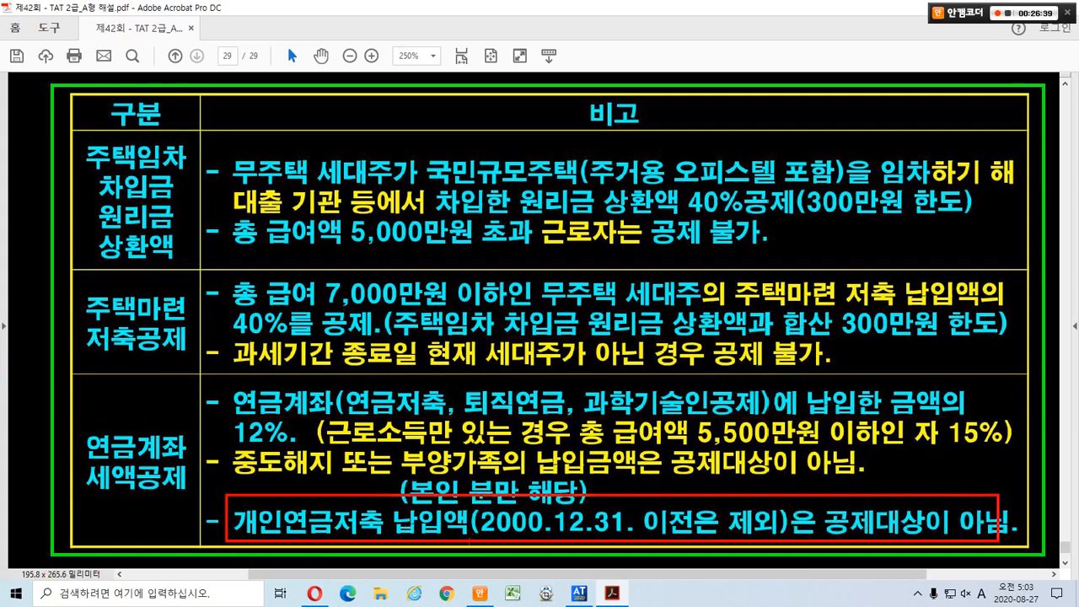
mouse_move(529, 547)
mouse_down()
mouse_move(466, 529)
mouse_move(529, 532)
mouse_up()
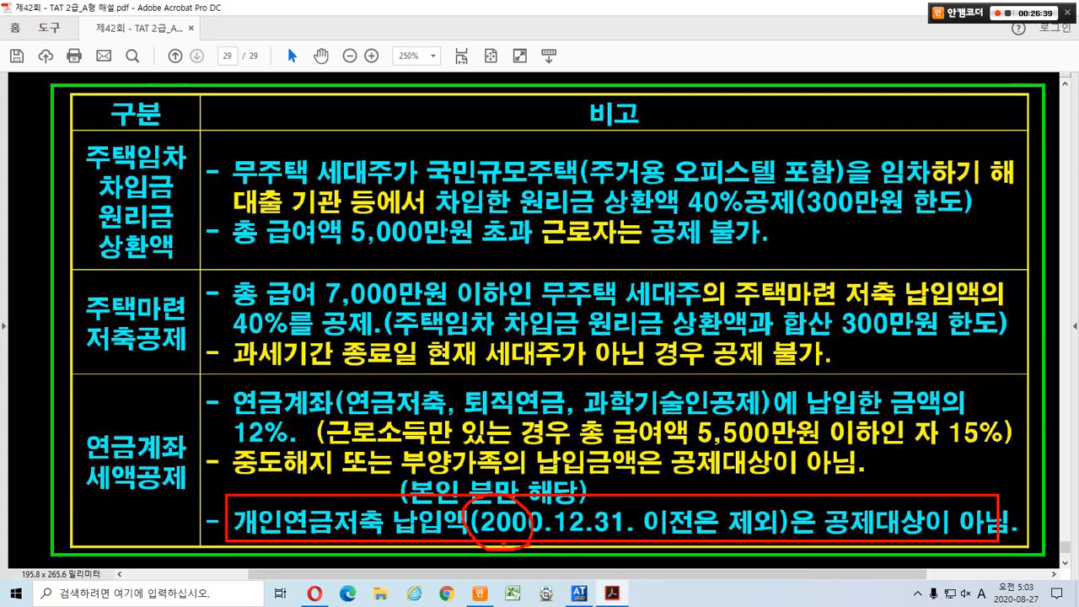
mouse_move(322, 498)
mouse_down()
mouse_move(300, 531)
mouse_move(290, 510)
mouse_move(334, 562)
mouse_up()
key(Escape)
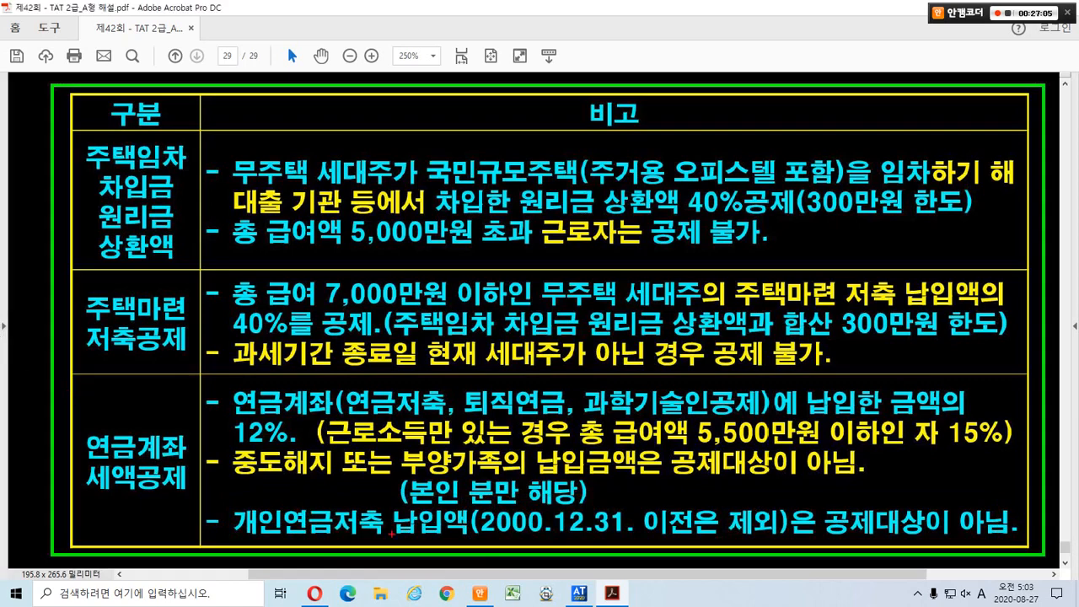
mouse_move(450, 542)
mouse_down()
mouse_move(497, 268)
mouse_move(414, 493)
mouse_move(376, 511)
mouse_up()
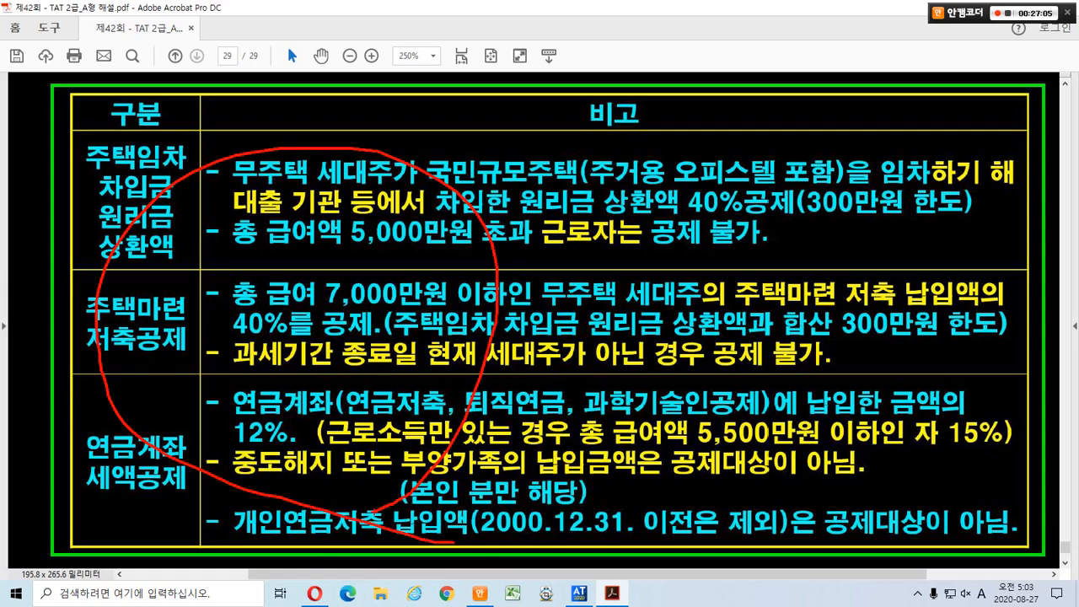
key(Escape)
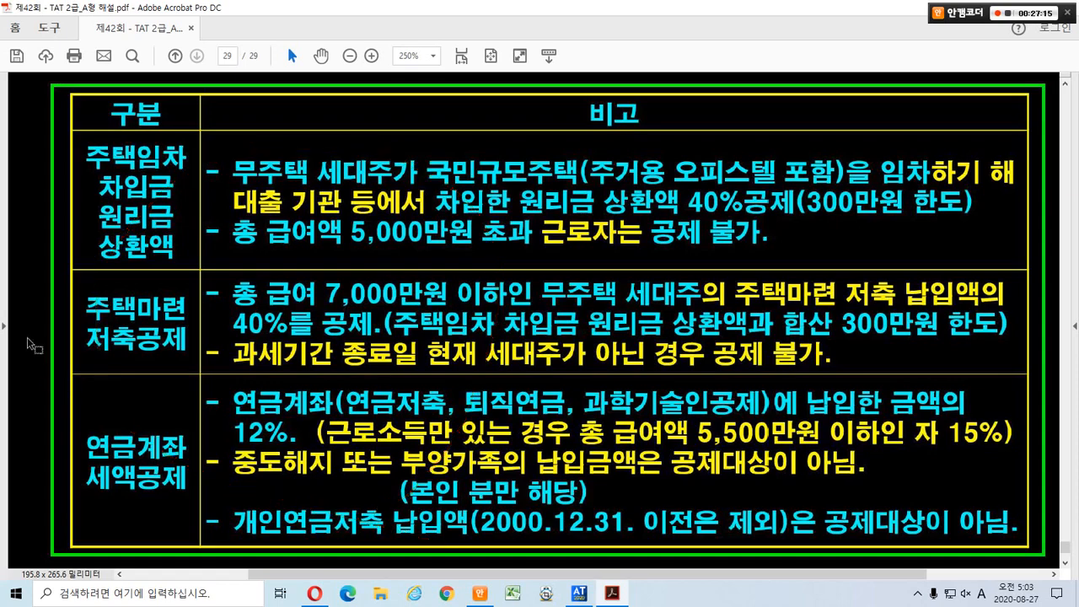
Scroll to page 27's 의료비 statement and mark the spouse, postnatal care centre and 2,000,000 payment.
scroll(34, 346, up, 15)
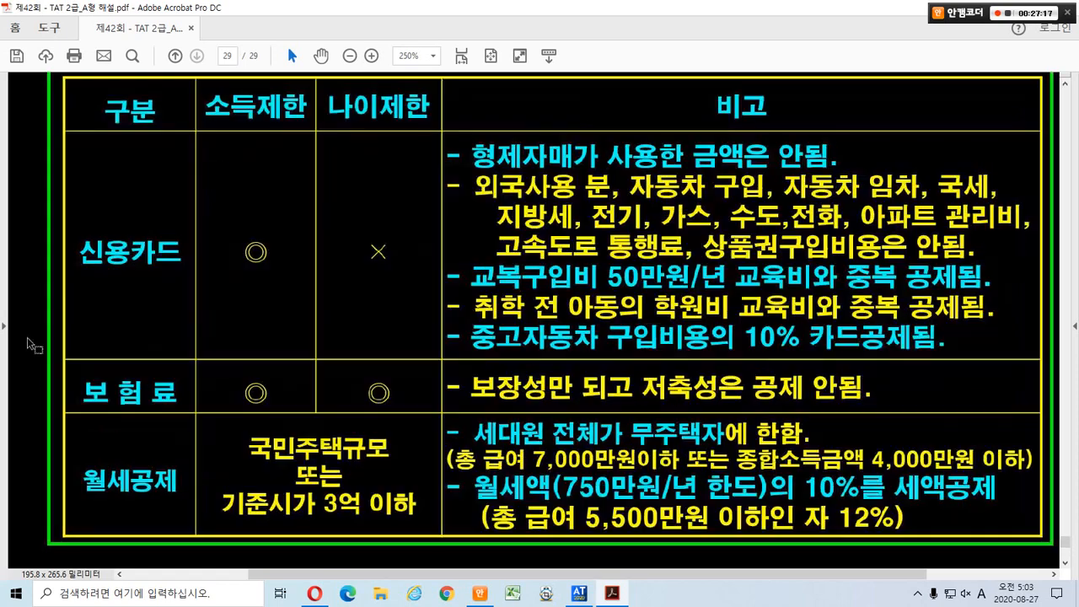
scroll(30, 346, up, 10)
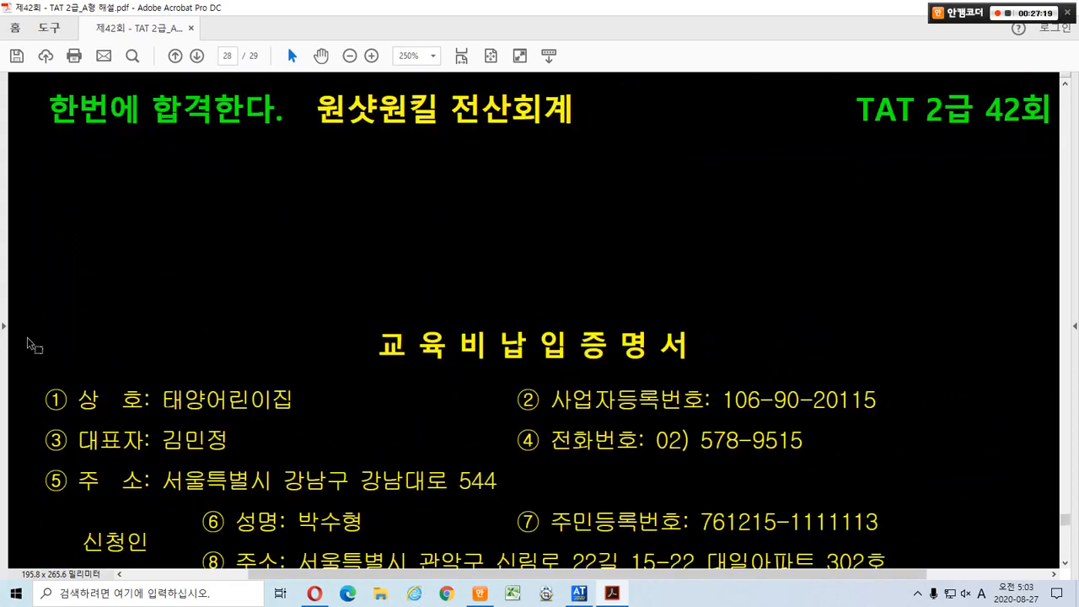
scroll(29, 343, up, 10)
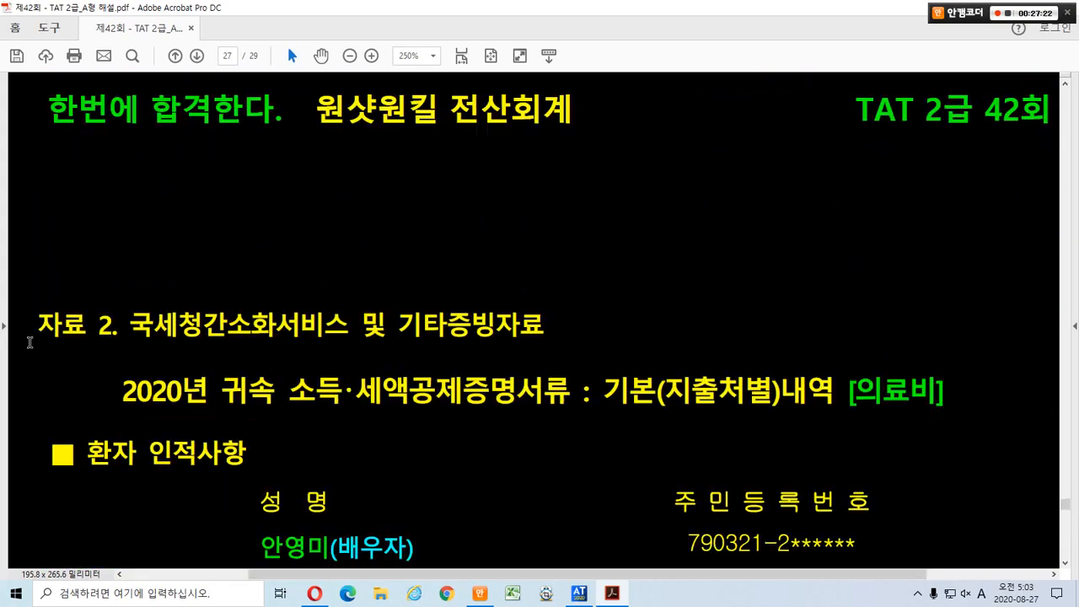
scroll(30, 343, up, 5)
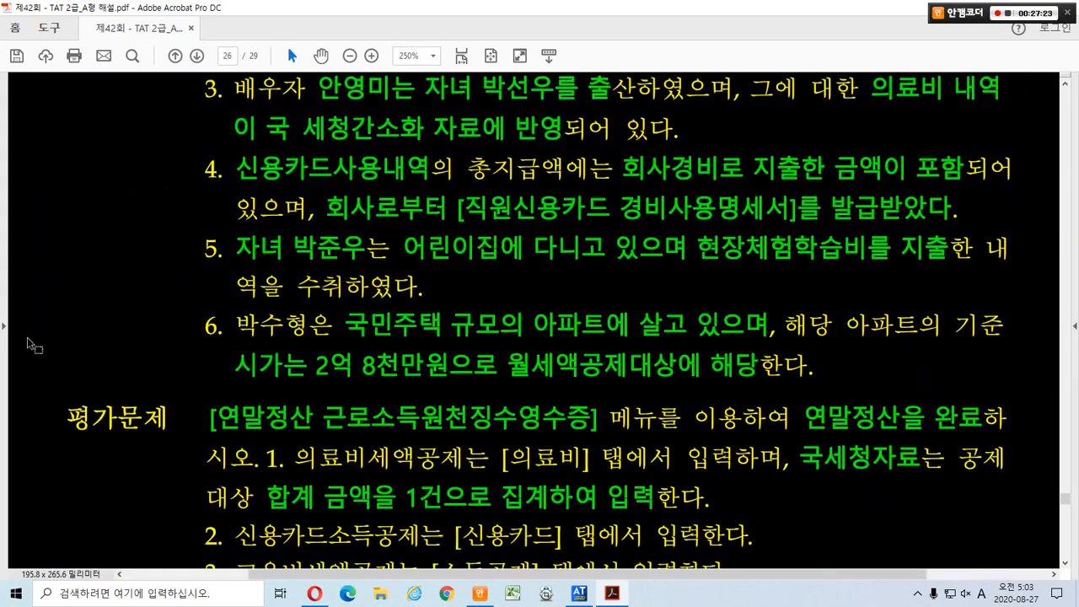
scroll(29, 343, down, 12)
scroll(166, 402, down, 6)
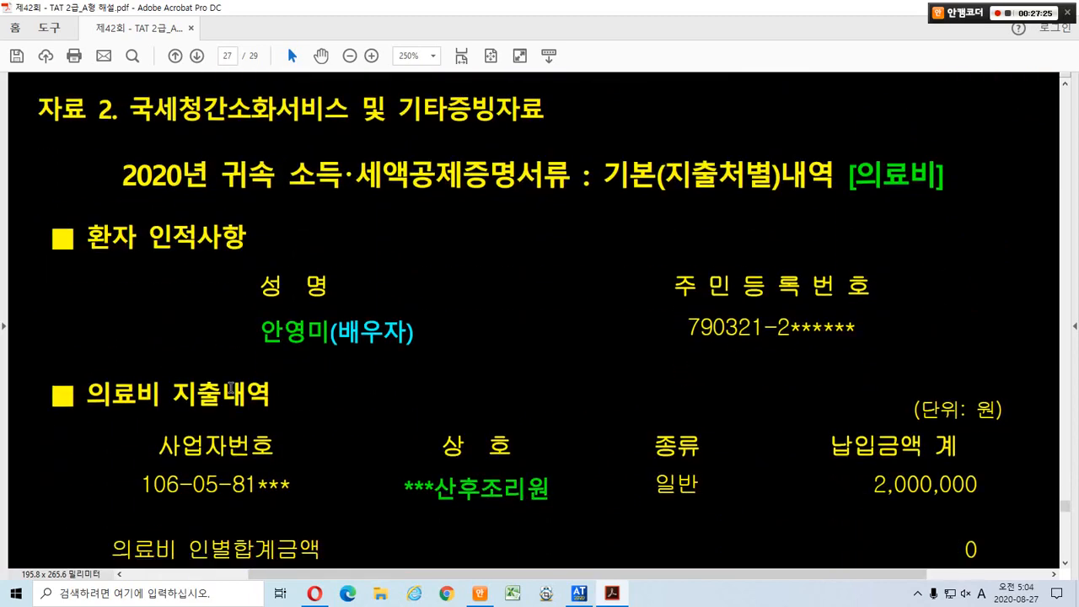
scroll(241, 392, up, 2)
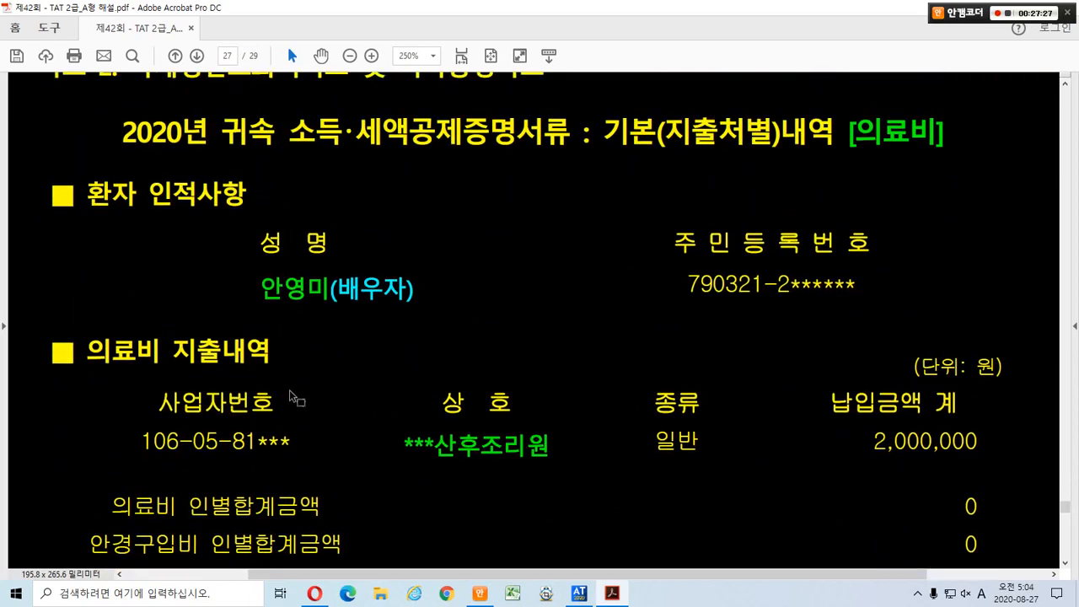
scroll(367, 388, up, 1)
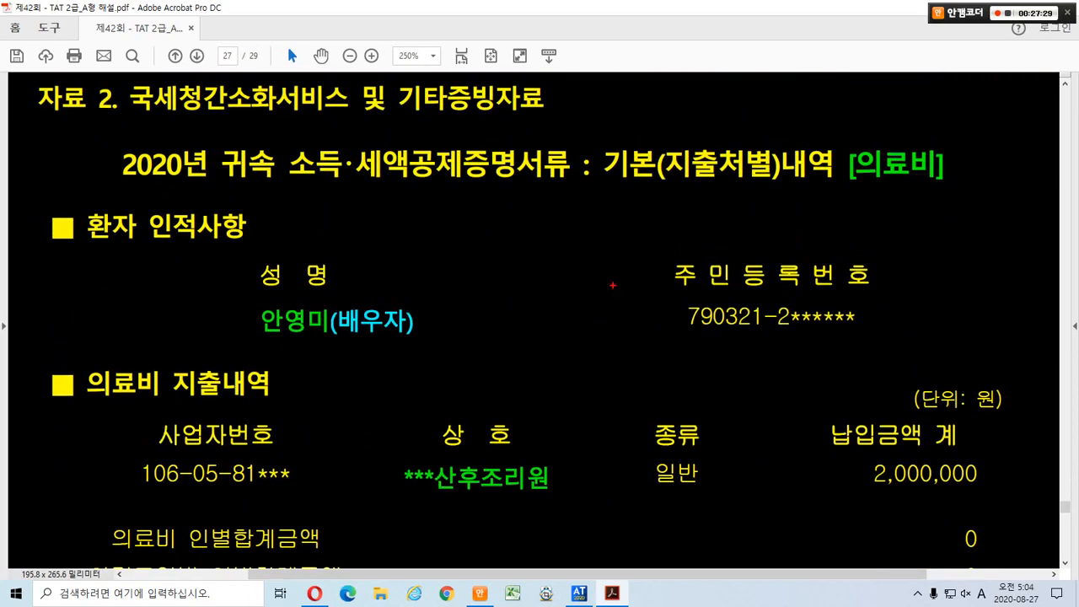
mouse_move(927, 202)
mouse_down()
mouse_move(837, 182)
mouse_move(930, 199)
mouse_up()
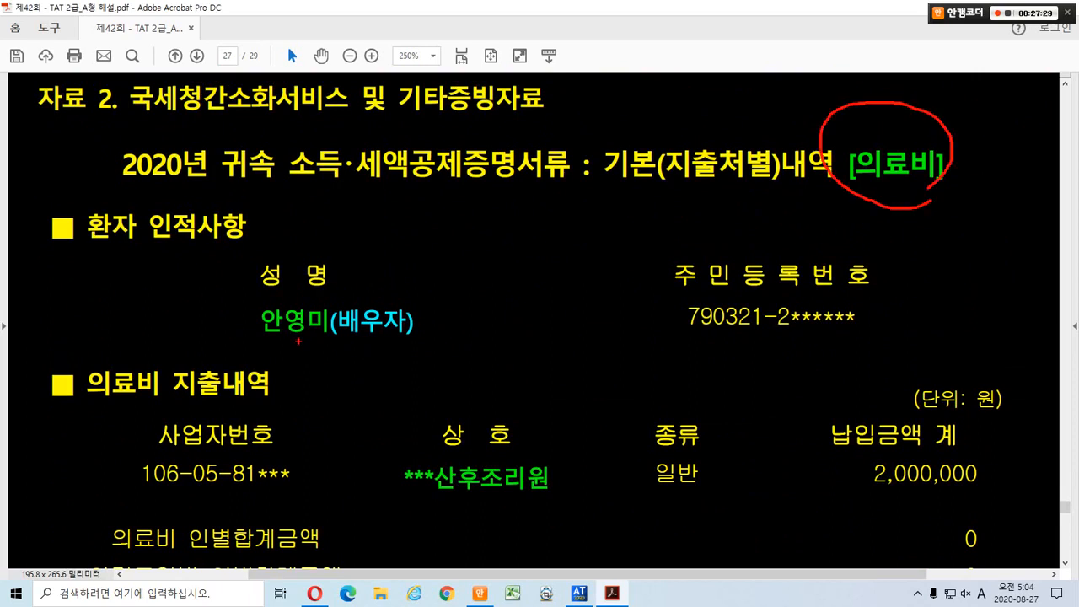
drag(243, 301, 447, 349)
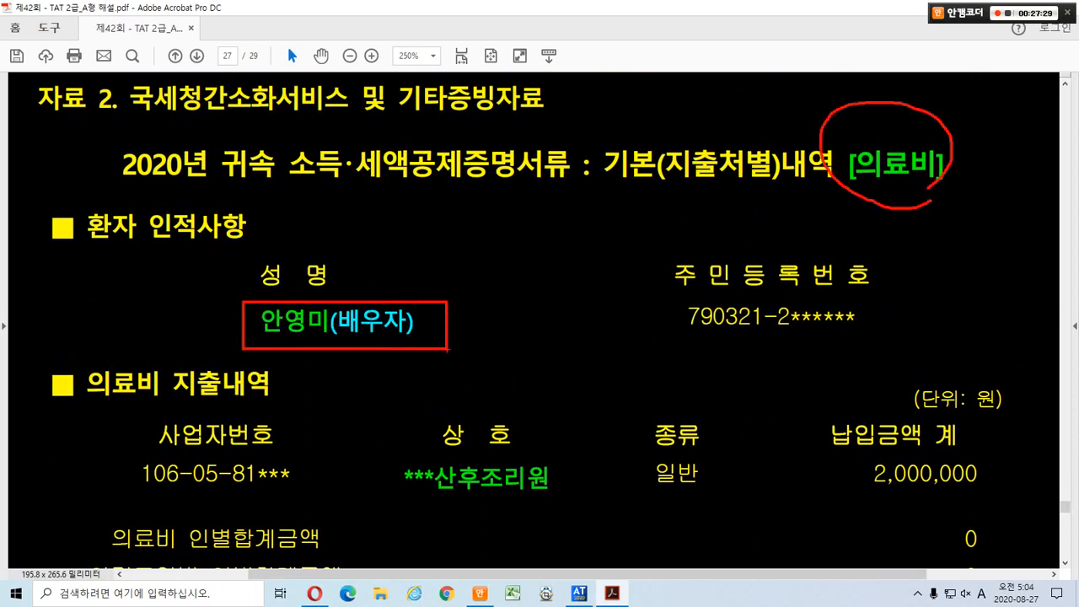
drag(395, 452, 562, 504)
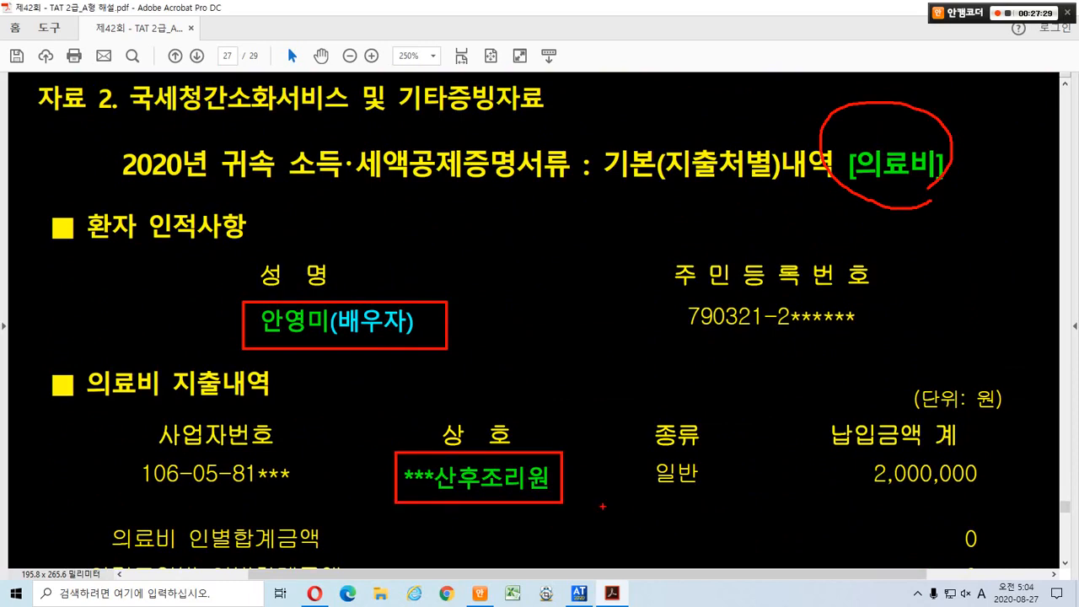
drag(847, 448, 999, 497)
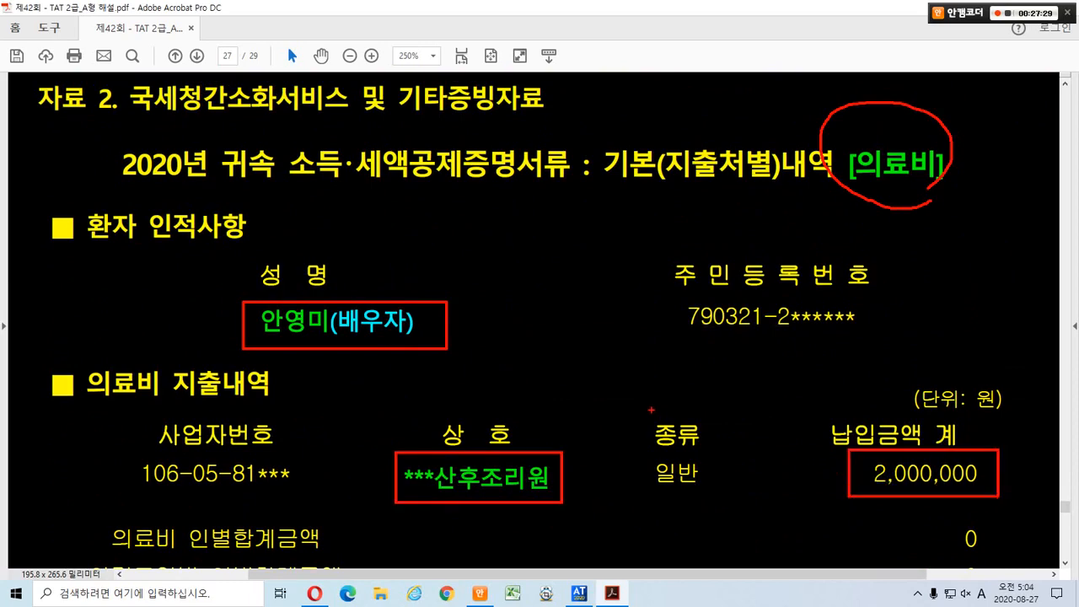
Mark the 국세청 source and 2,000,000 per-person total, then clear the ink.
scroll(362, 446, down, 5)
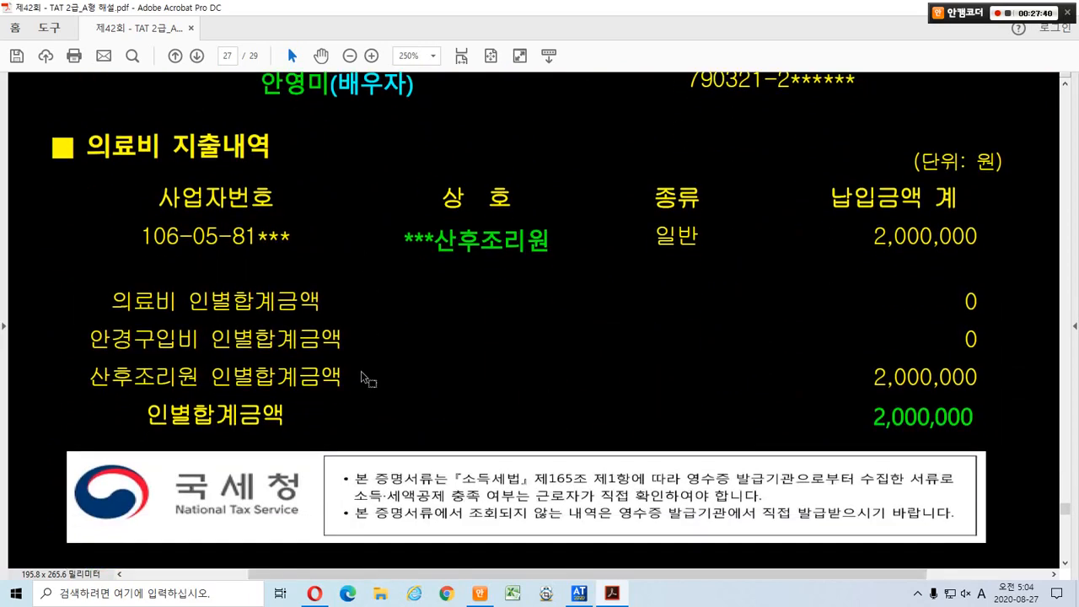
mouse_move(278, 566)
mouse_down()
mouse_move(150, 452)
mouse_move(270, 533)
mouse_up()
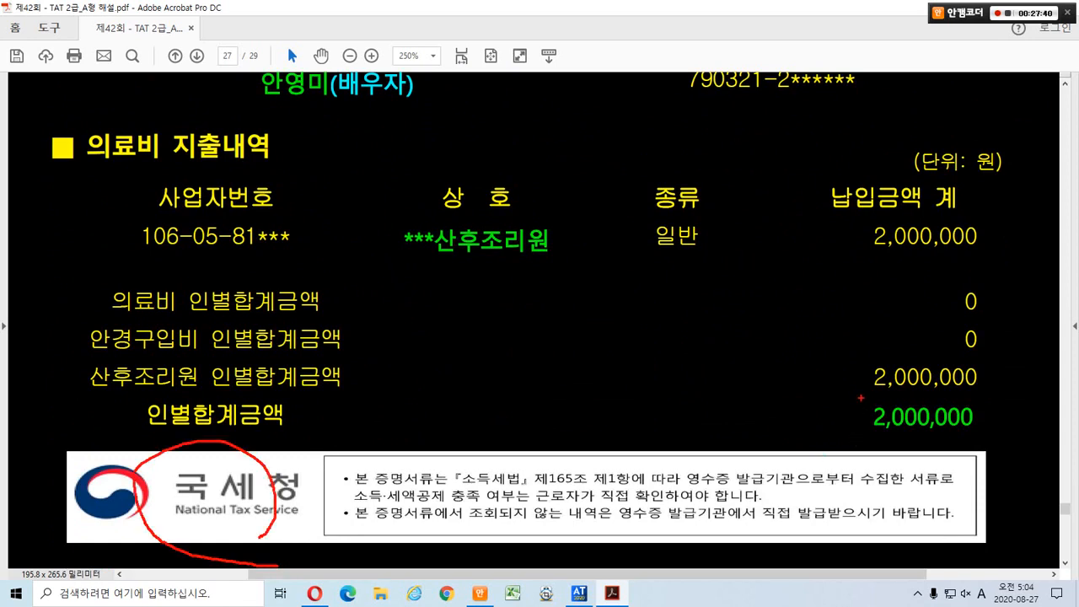
drag(860, 398, 990, 431)
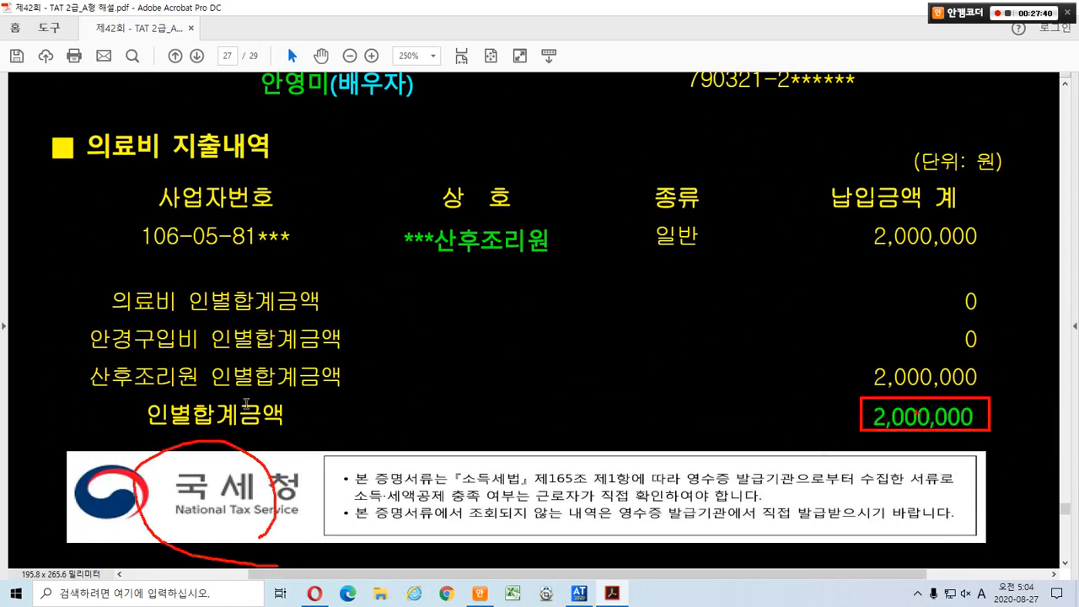
key(Escape)
scroll(519, 393, up, 1)
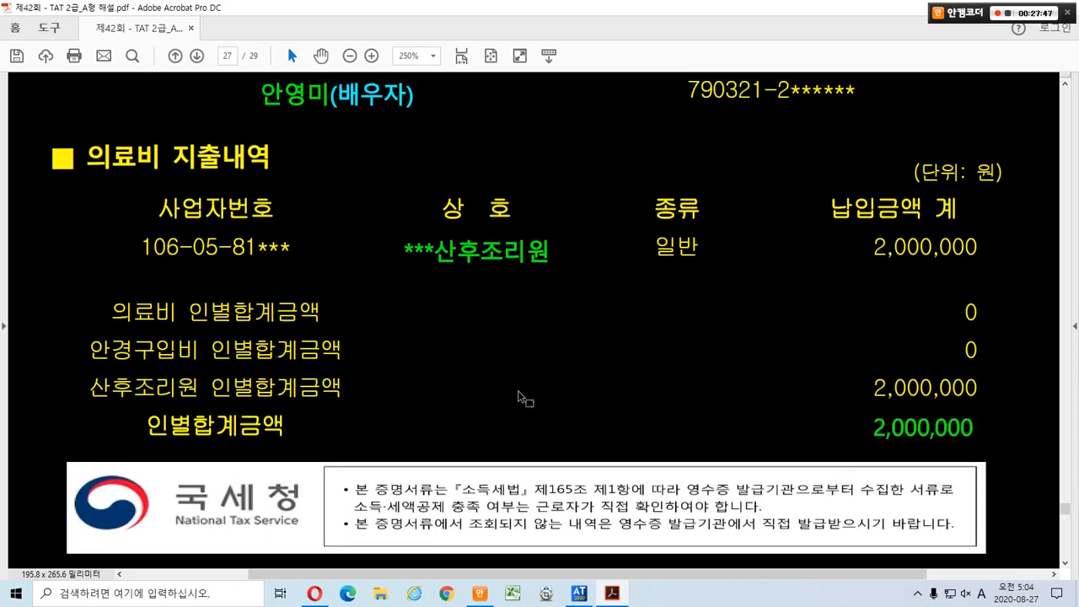
In the 연말정산 receipt's 의료비 tab, set the first row's relation code to 배우자.
click(579, 593)
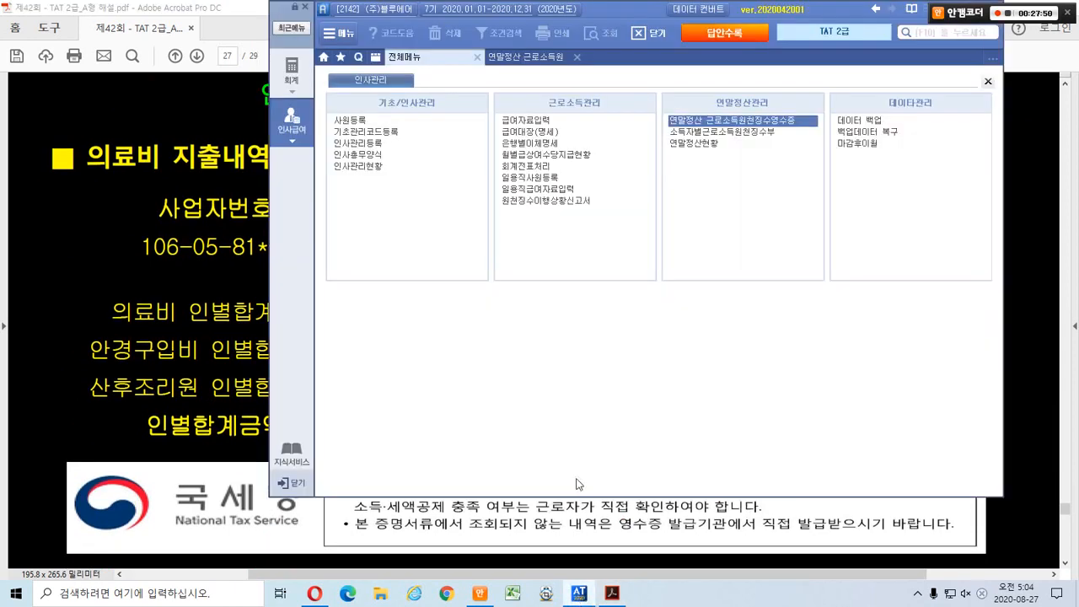
click(525, 59)
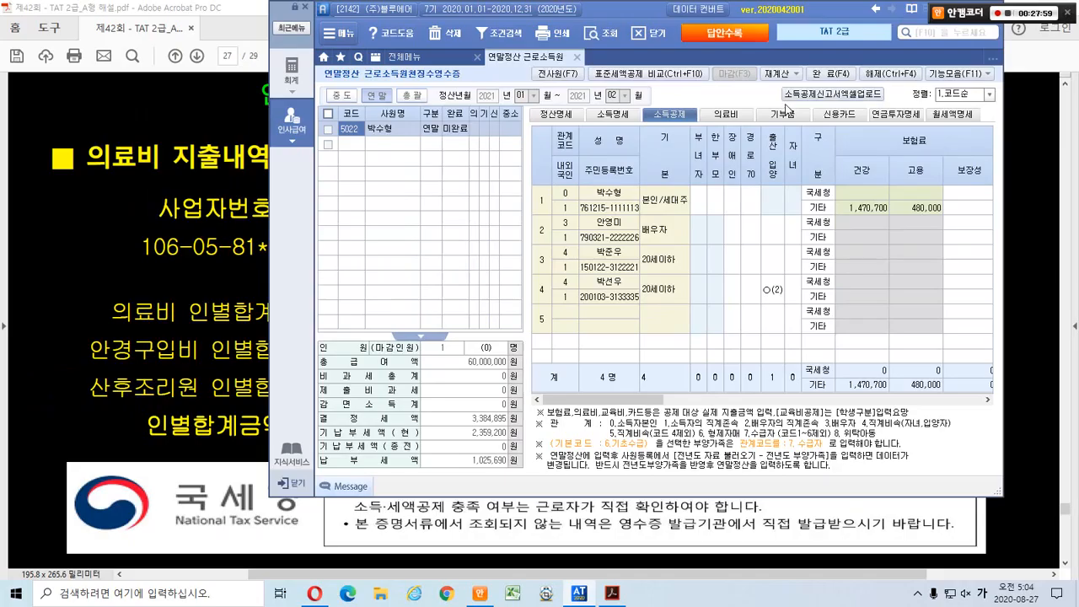
click(516, 152)
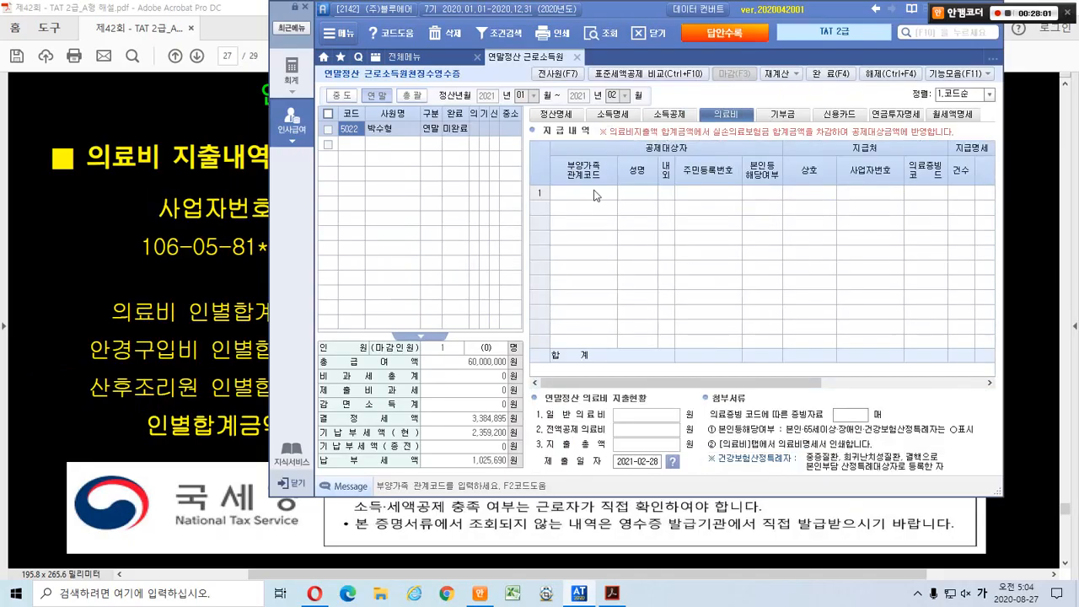
click(580, 192)
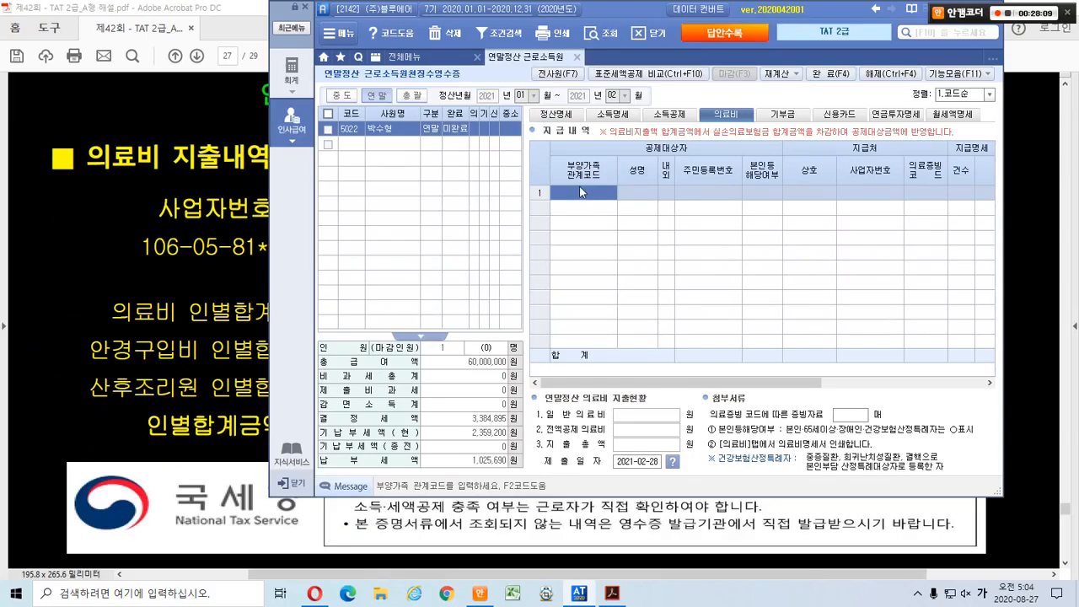
double_click(579, 186)
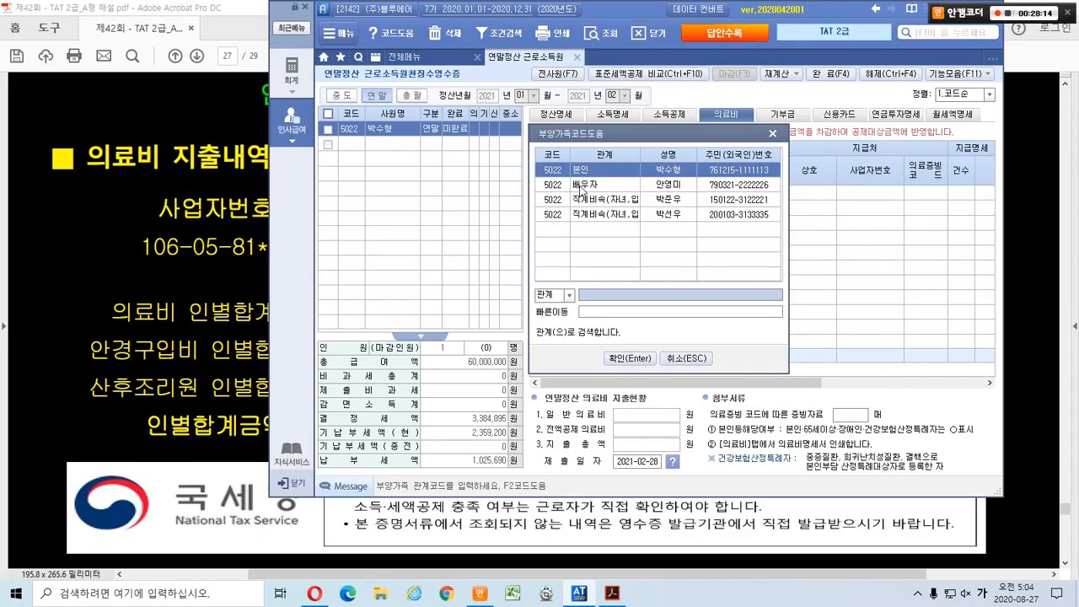
click(582, 168)
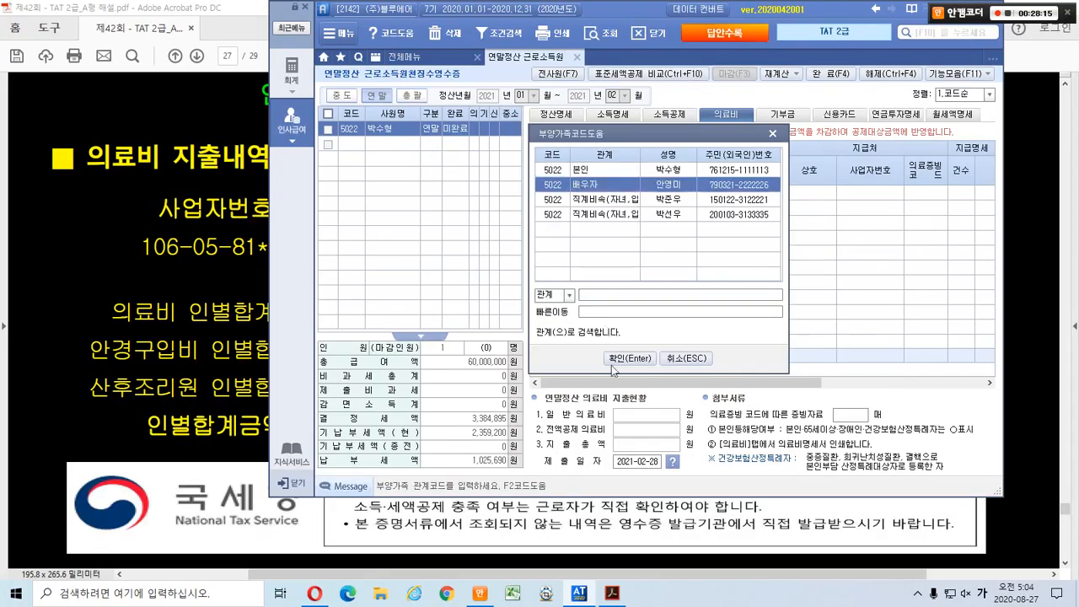
click(613, 367)
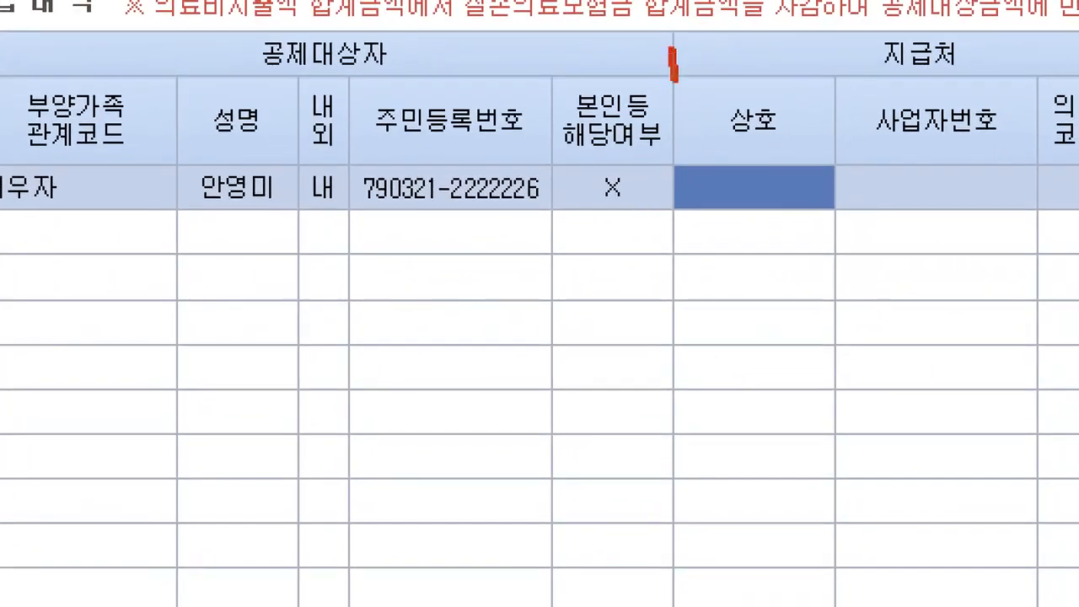
Point out the patient and provider columns, then box the provider's business number and name in the PDF.
drag(673, 53, 670, 405)
drag(384, 216, 560, 217)
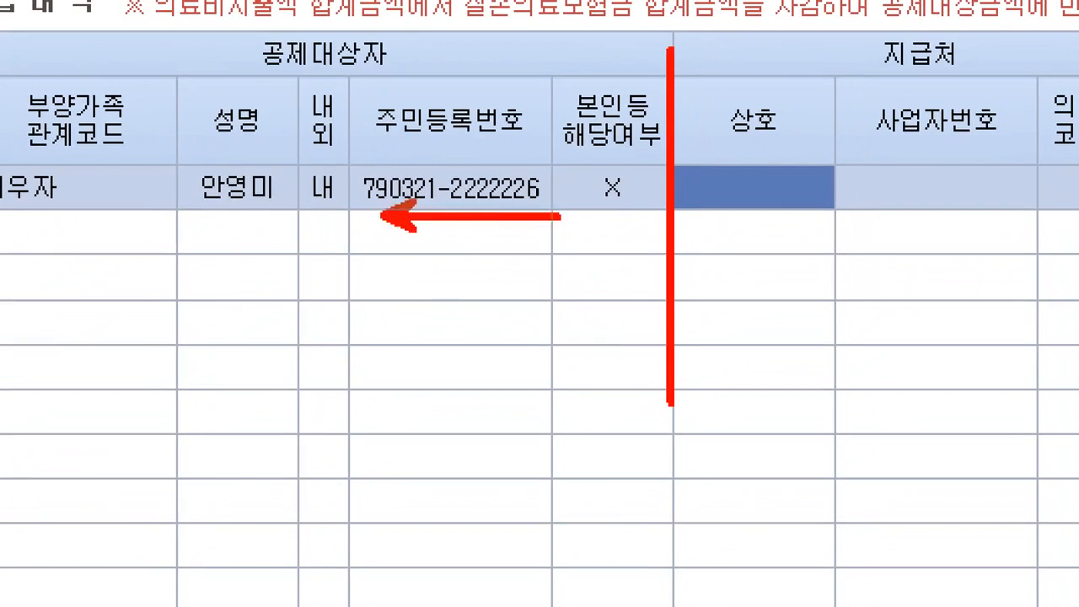
drag(644, 215, 383, 215)
mouse_move(792, 237)
mouse_down()
mouse_move(763, 150)
mouse_move(831, 247)
mouse_up()
drag(928, 168, 943, 240)
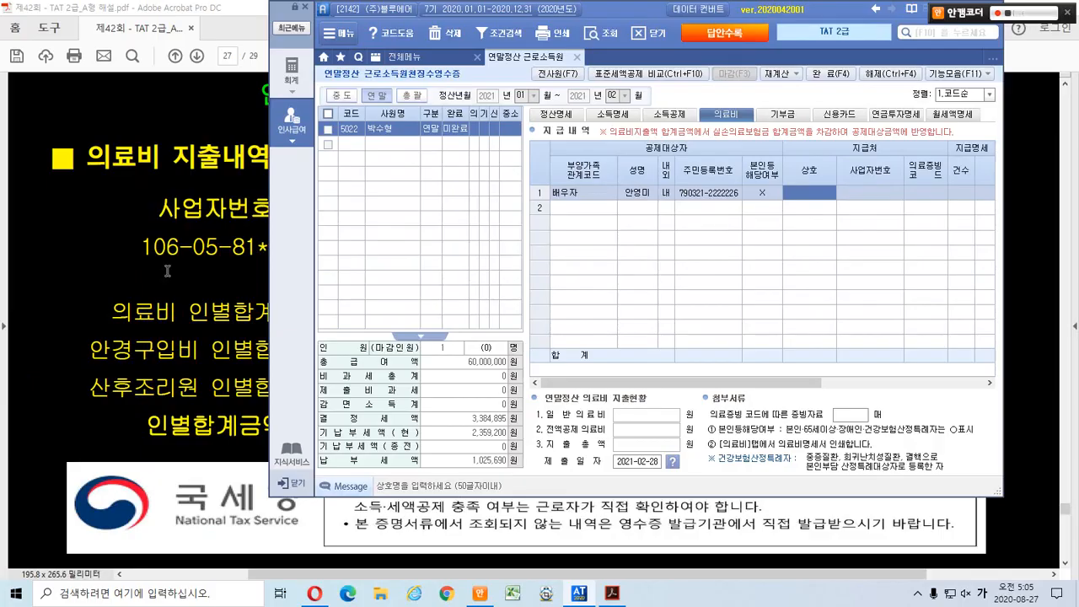
click(167, 270)
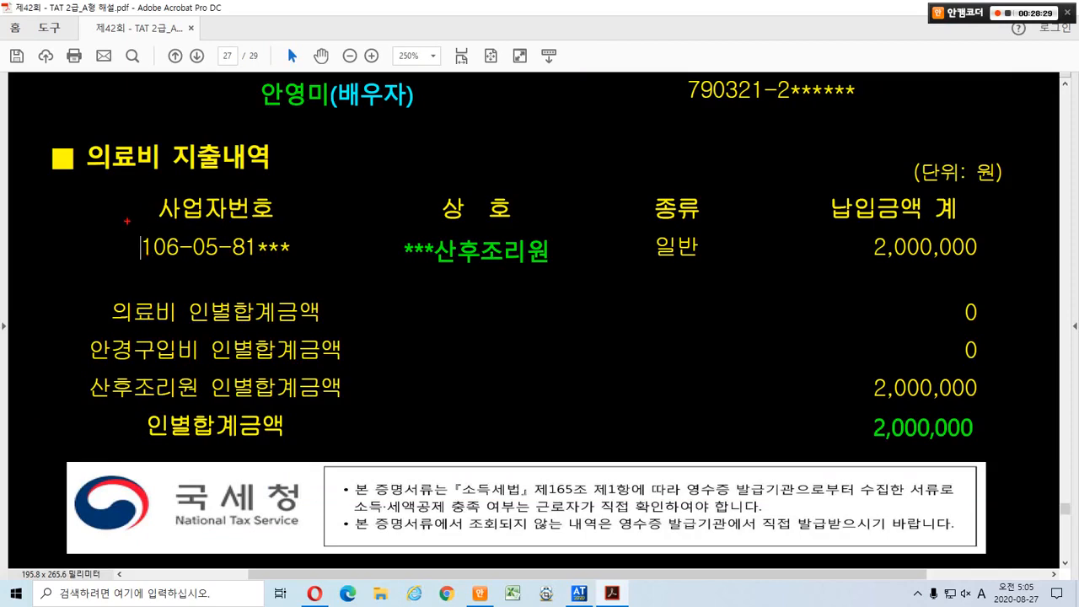
drag(128, 221, 568, 279)
key(Escape)
key(alt+Tab)
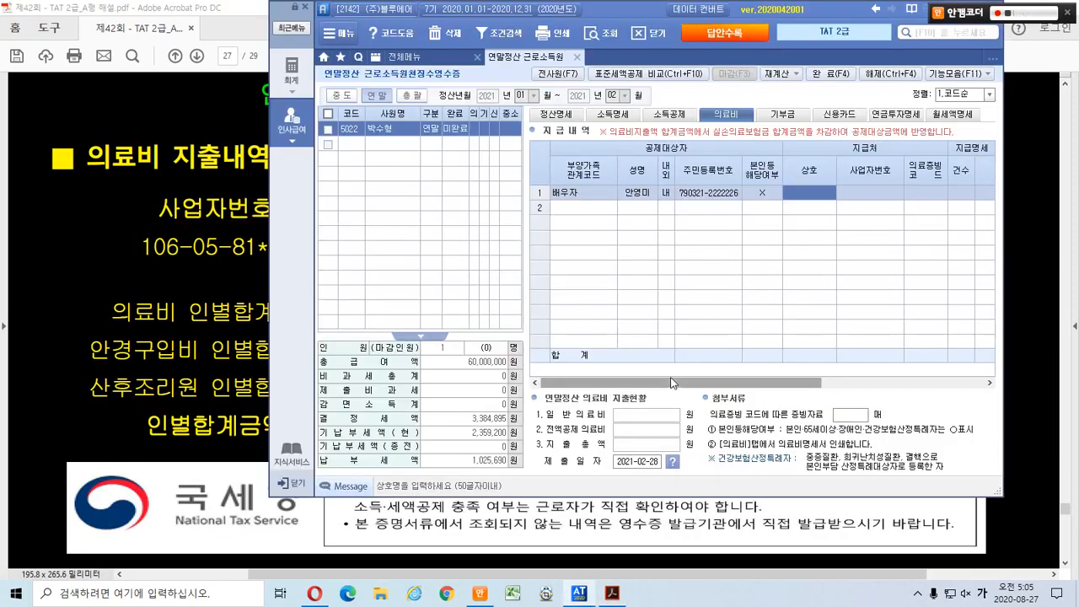
Set the spouse row's evidence to 국세청 with 1 case and 2,000,000 paid.
drag(672, 382, 775, 379)
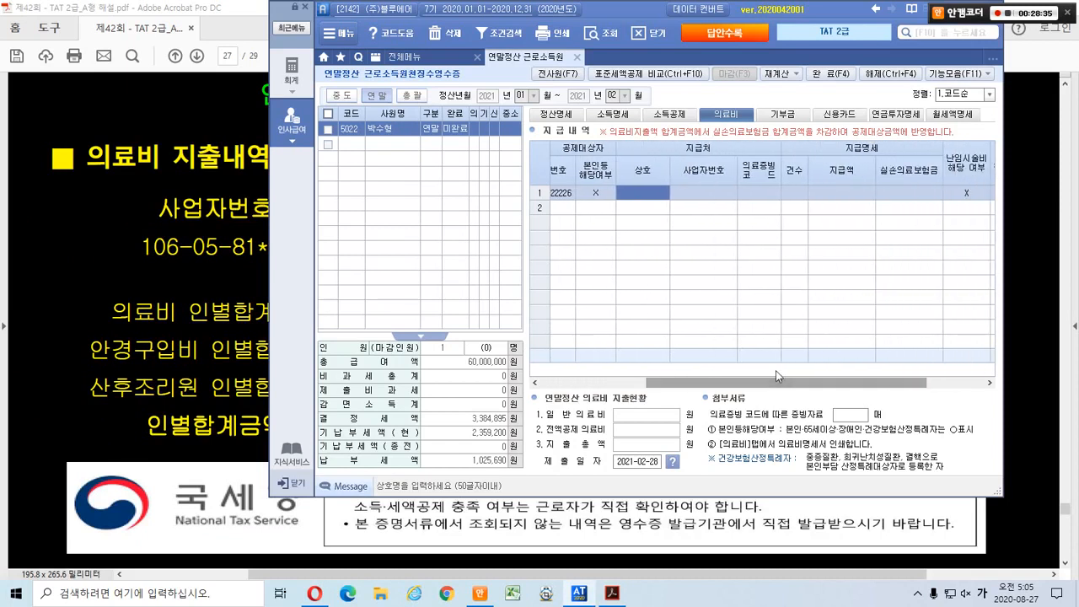
key(Return)
key(Return)
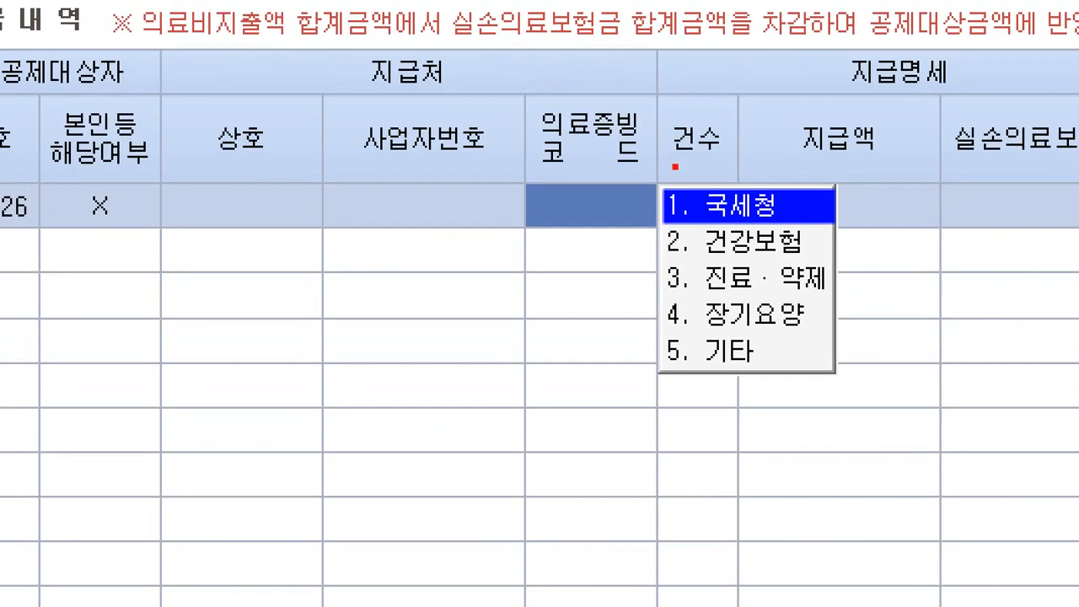
mouse_move(634, 165)
mouse_down()
mouse_move(614, 174)
mouse_move(540, 84)
mouse_move(630, 174)
mouse_move(830, 227)
mouse_up()
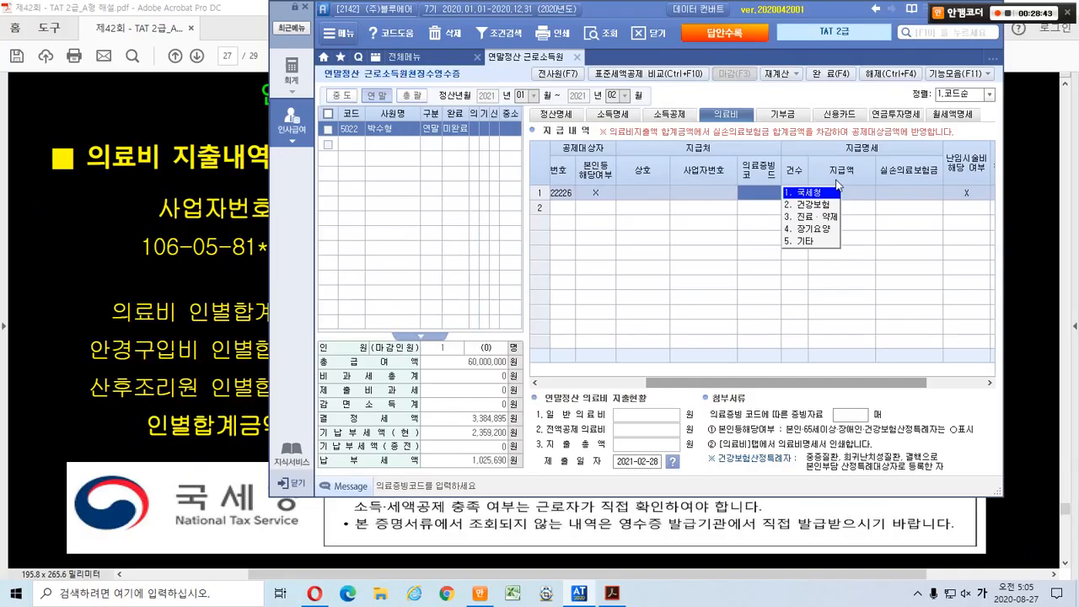
click(747, 199)
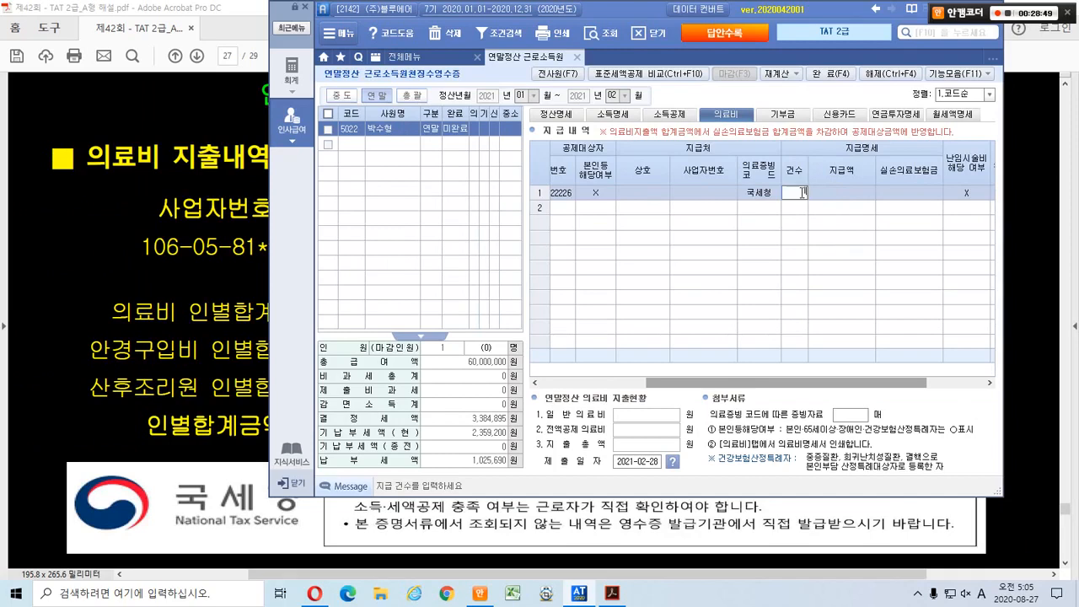
text(1)
key(Return)
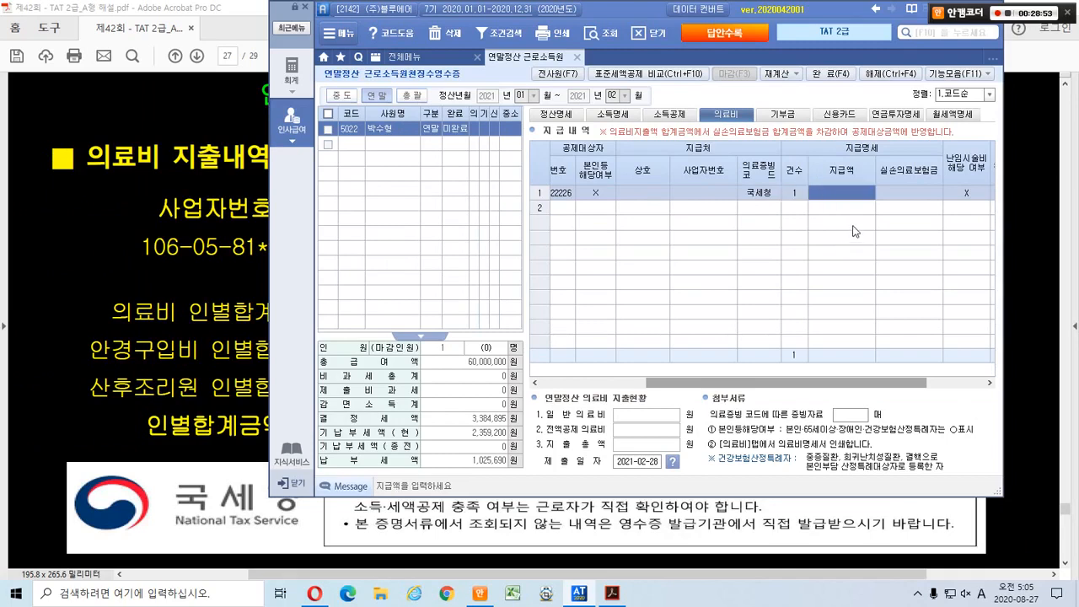
text(2000000)
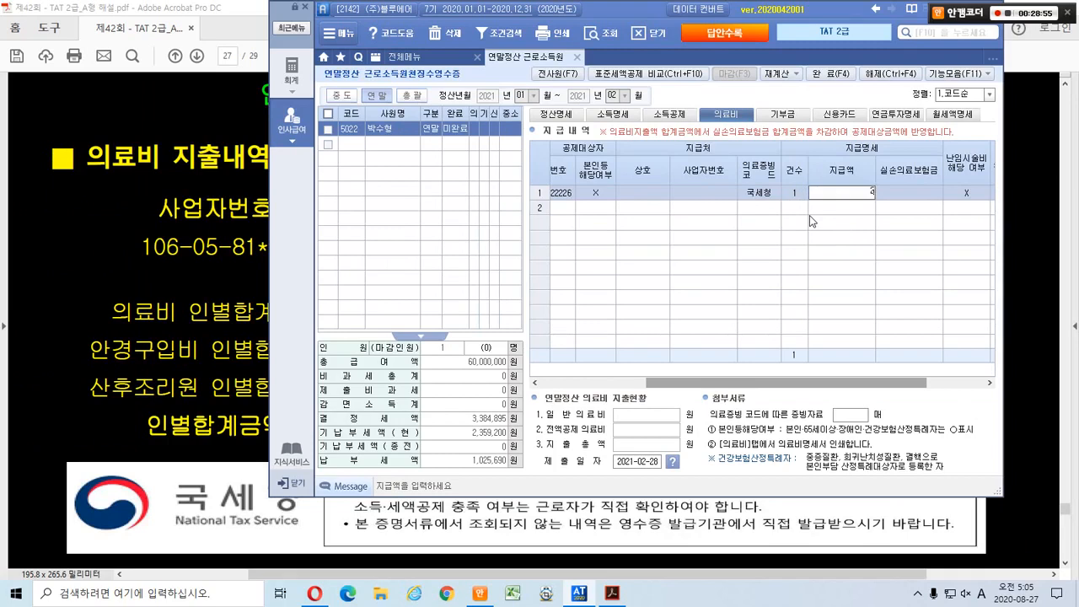
key(Return)
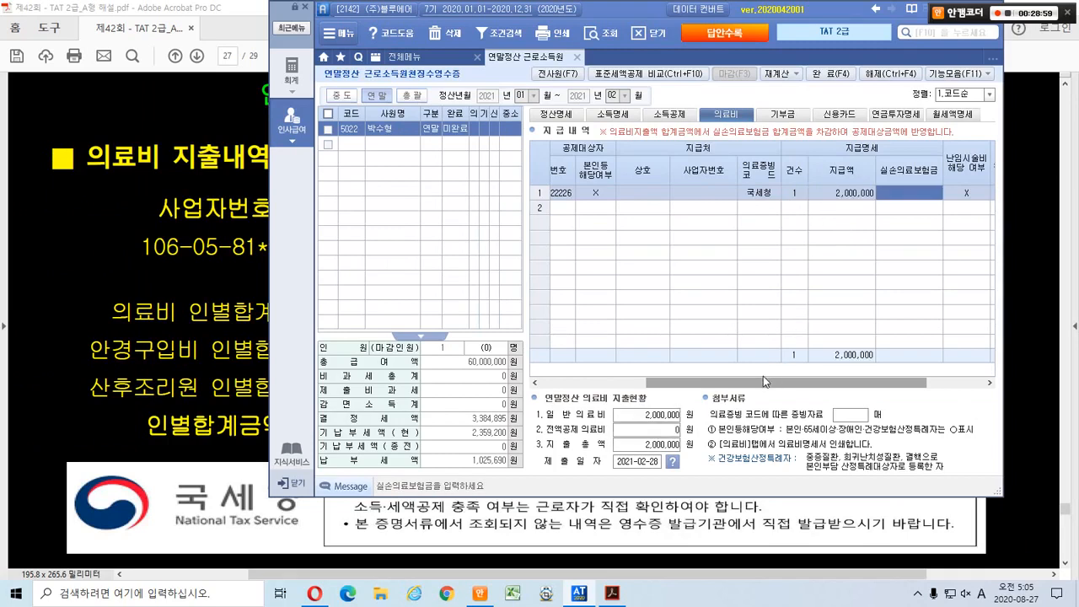
Set 산후조리원 해당여부 to 0 to flag the postnatal care expense.
drag(763, 376, 858, 382)
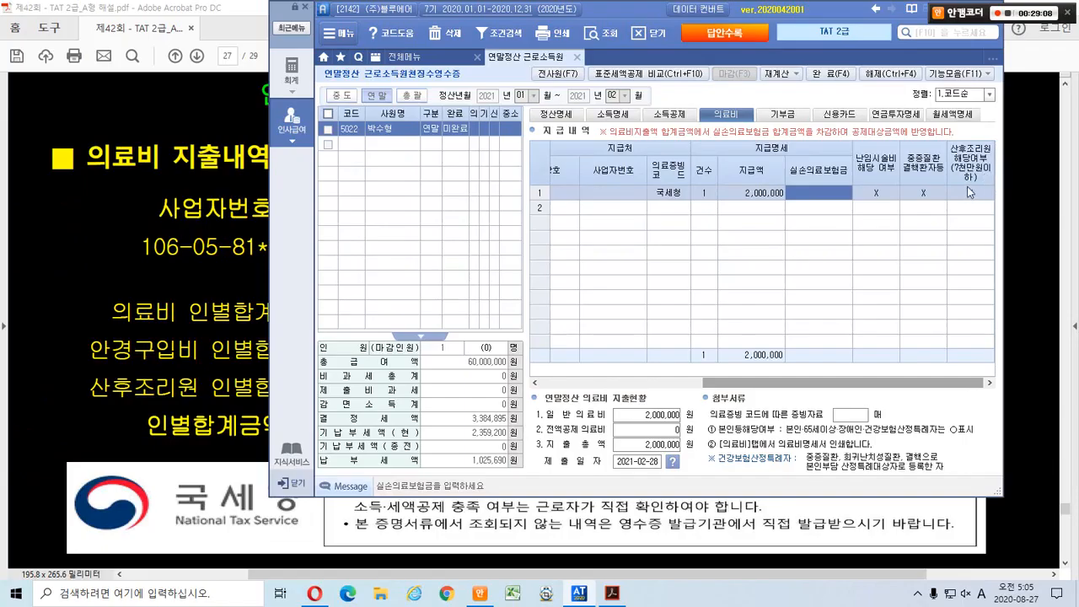
click(843, 227)
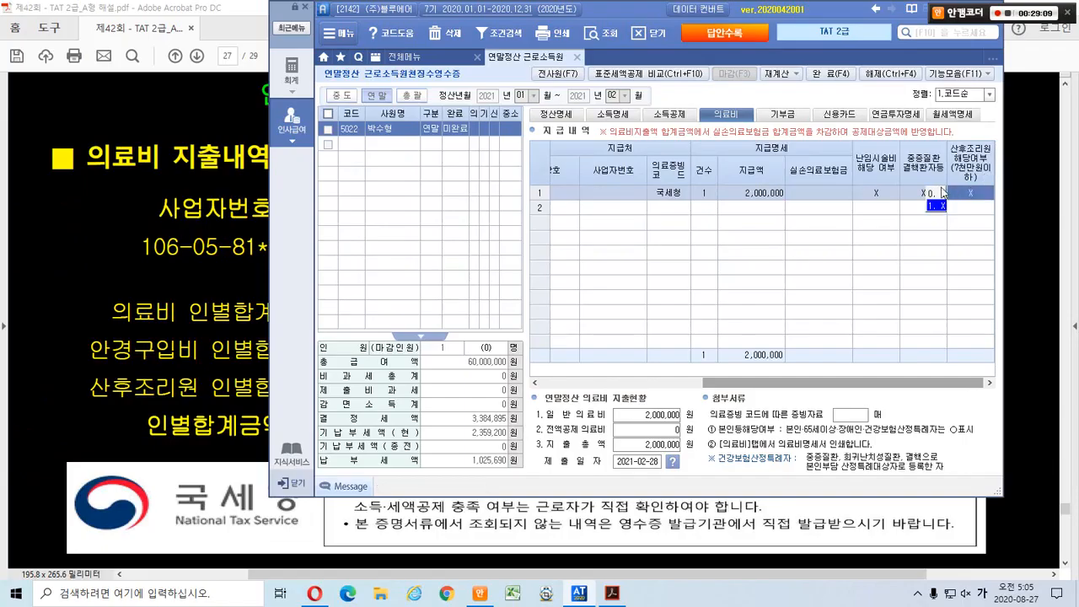
click(940, 193)
click(733, 192)
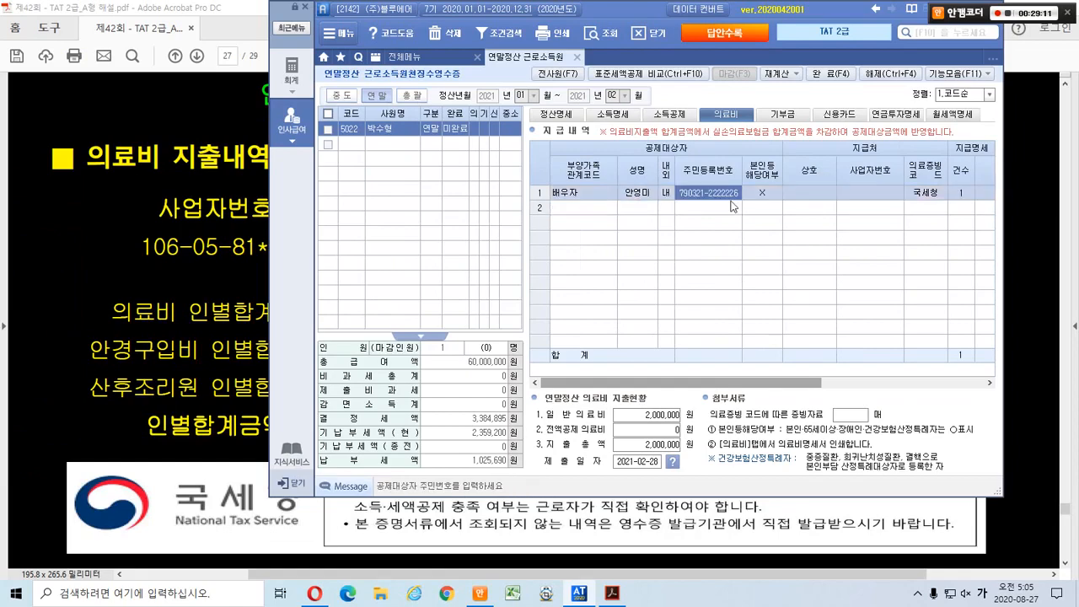
Circle the 국세청 code, count, amount and 산후조리원 value, then minimize Smart A to show the PDF.
drag(721, 375, 922, 366)
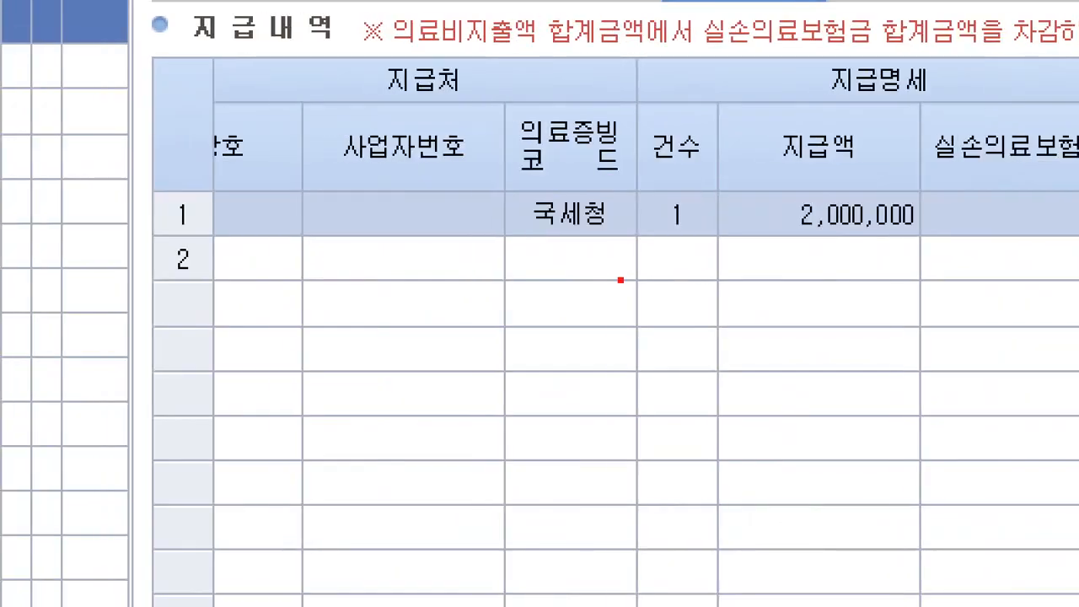
mouse_move(604, 251)
mouse_down()
mouse_move(505, 177)
mouse_move(625, 232)
mouse_move(613, 268)
mouse_up()
mouse_move(708, 249)
mouse_down()
mouse_move(693, 250)
mouse_move(670, 171)
mouse_move(715, 260)
mouse_up()
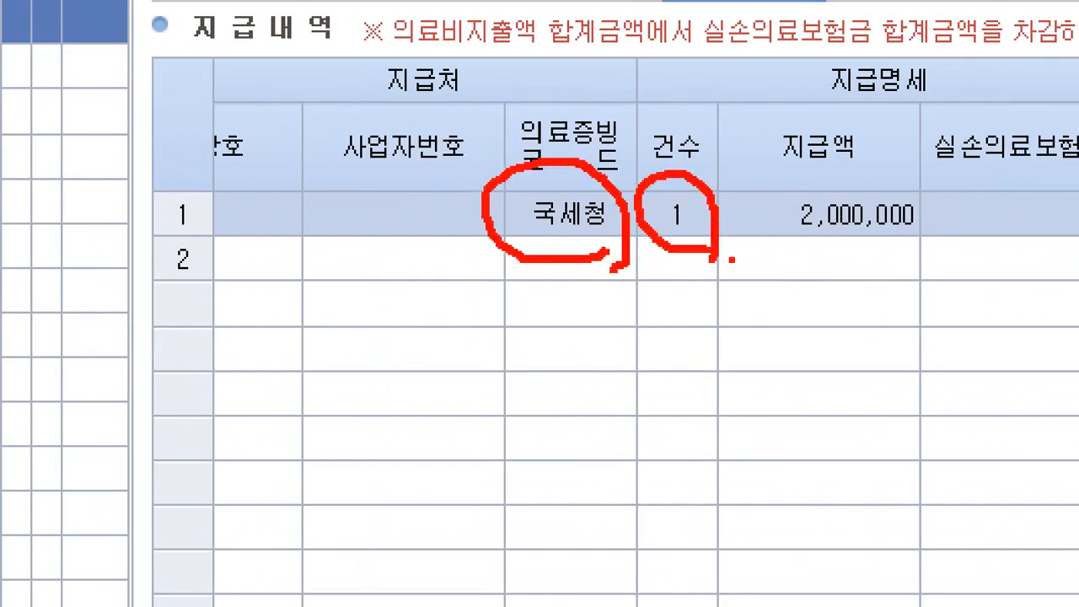
mouse_move(885, 271)
mouse_down()
mouse_move(833, 283)
mouse_move(894, 175)
mouse_move(883, 283)
mouse_up()
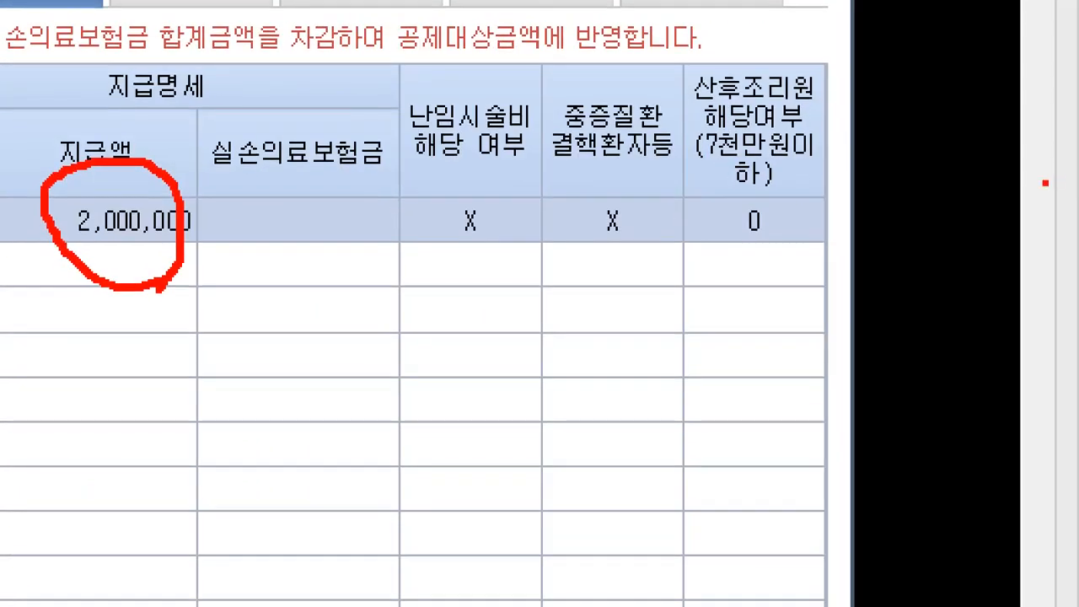
mouse_move(808, 256)
mouse_down()
mouse_move(779, 268)
mouse_move(712, 210)
mouse_move(786, 260)
mouse_up()
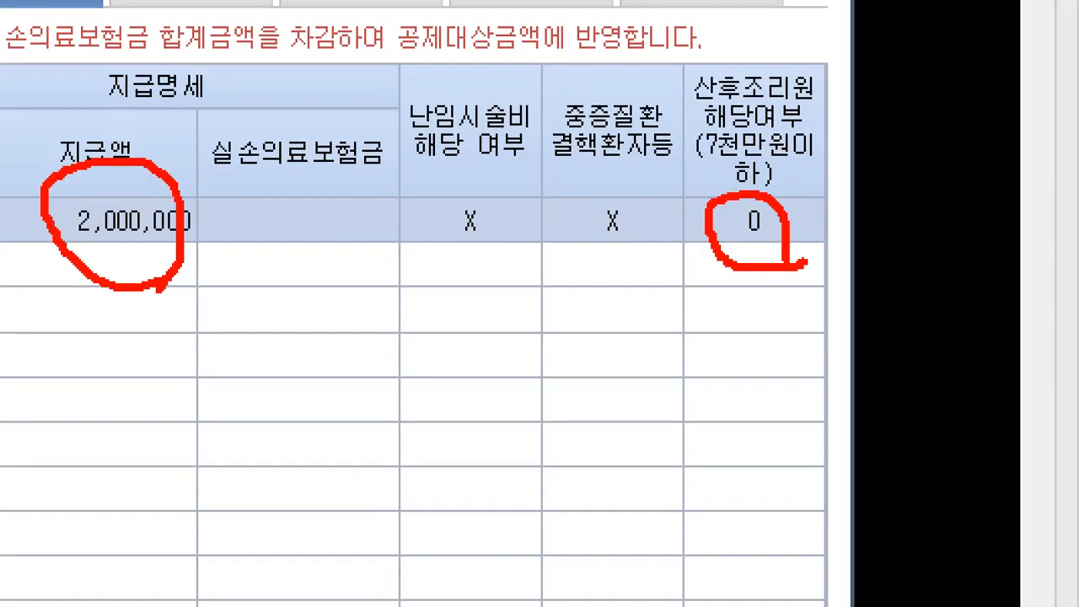
key(Escape)
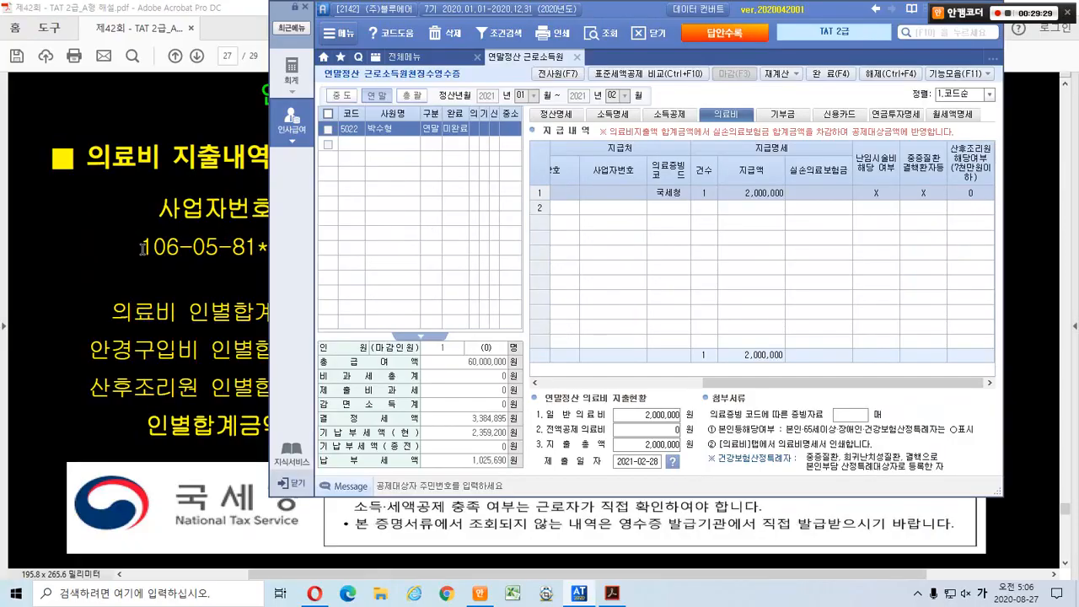
click(143, 248)
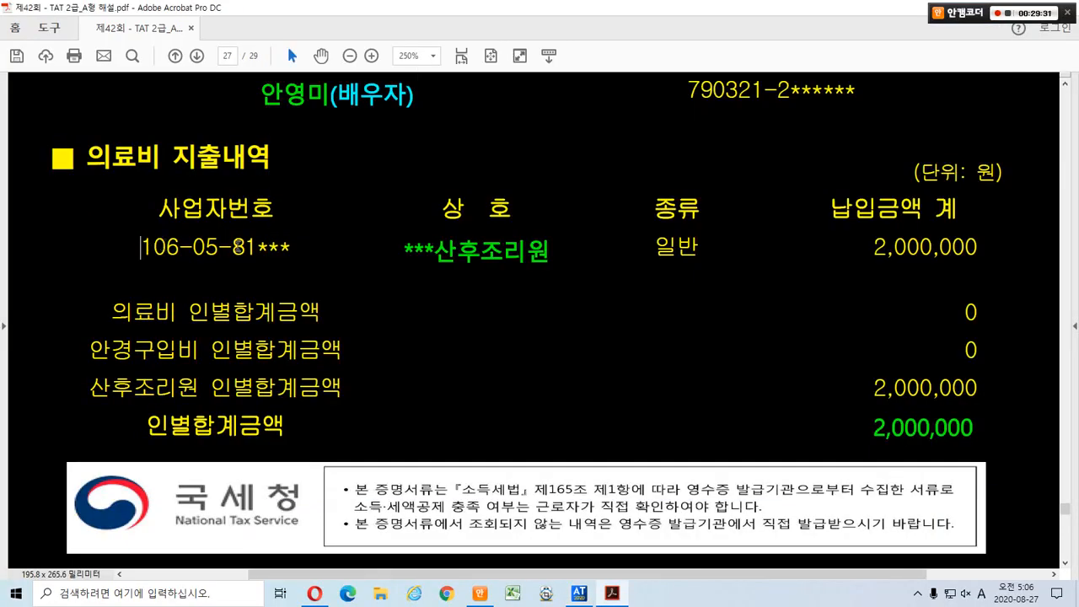
On the [신용카드] statement, mark the employee's 29,288,237 card total and strike out the excluded columns.
key(Page_Down)
scroll(239, 247, down, 1)
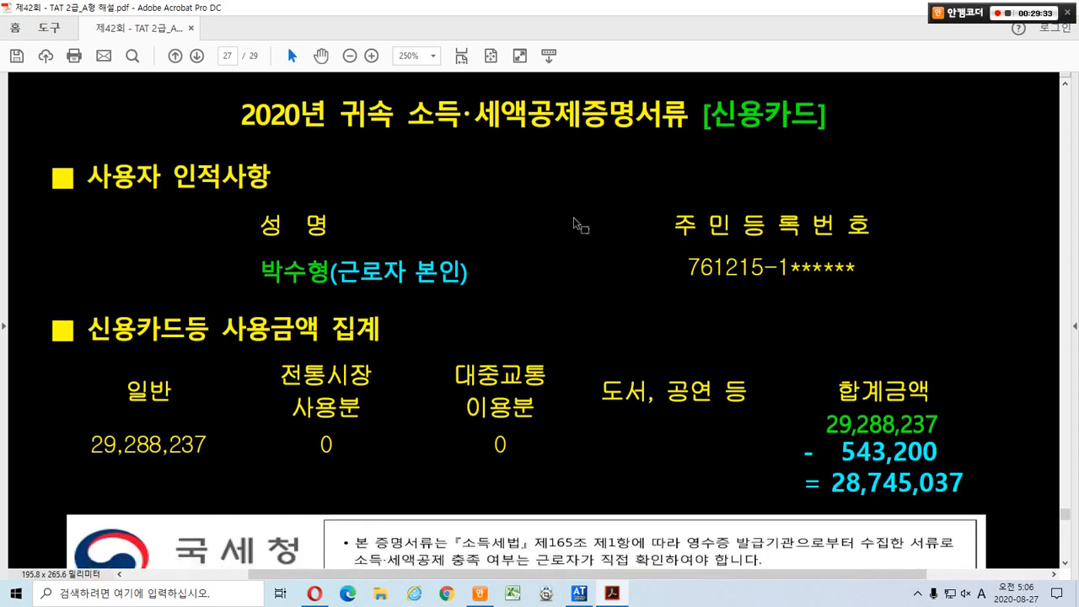
key(ctrl+2)
drag(693, 85, 847, 148)
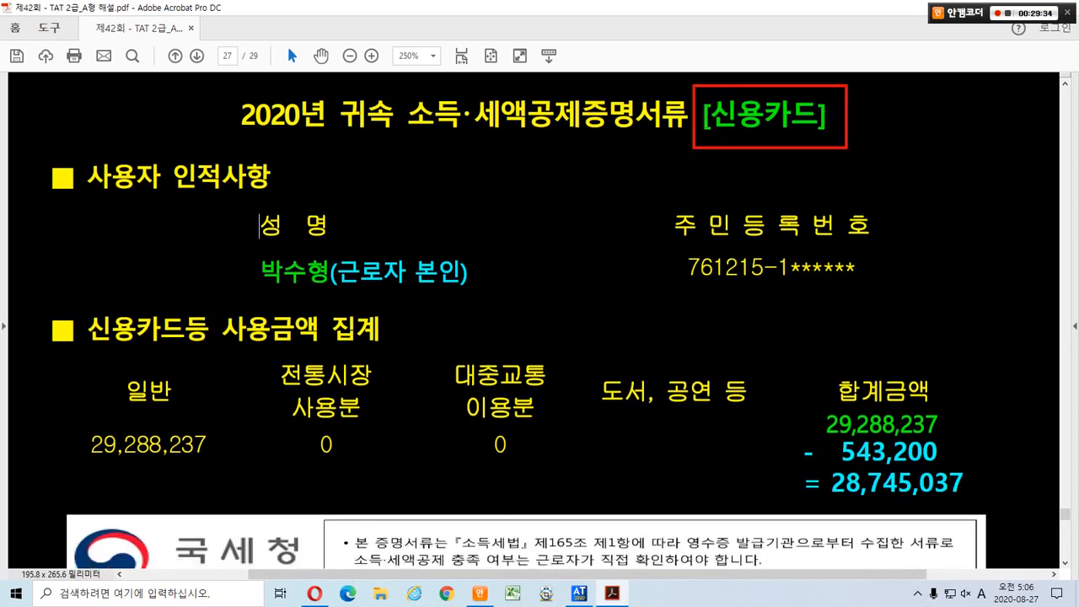
drag(247, 248, 489, 293)
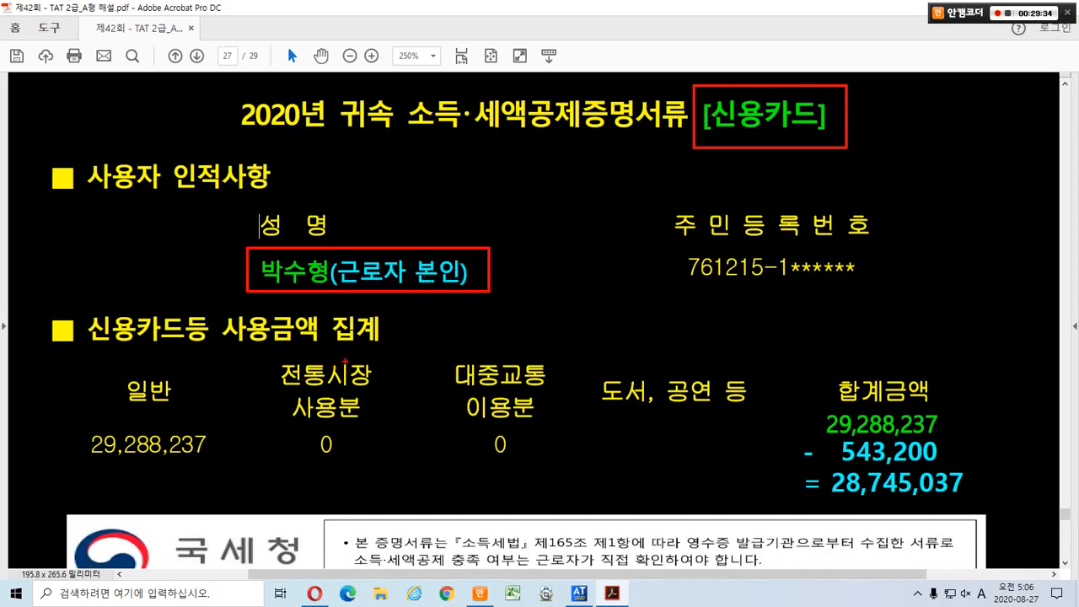
drag(345, 361, 311, 436)
drag(520, 347, 472, 435)
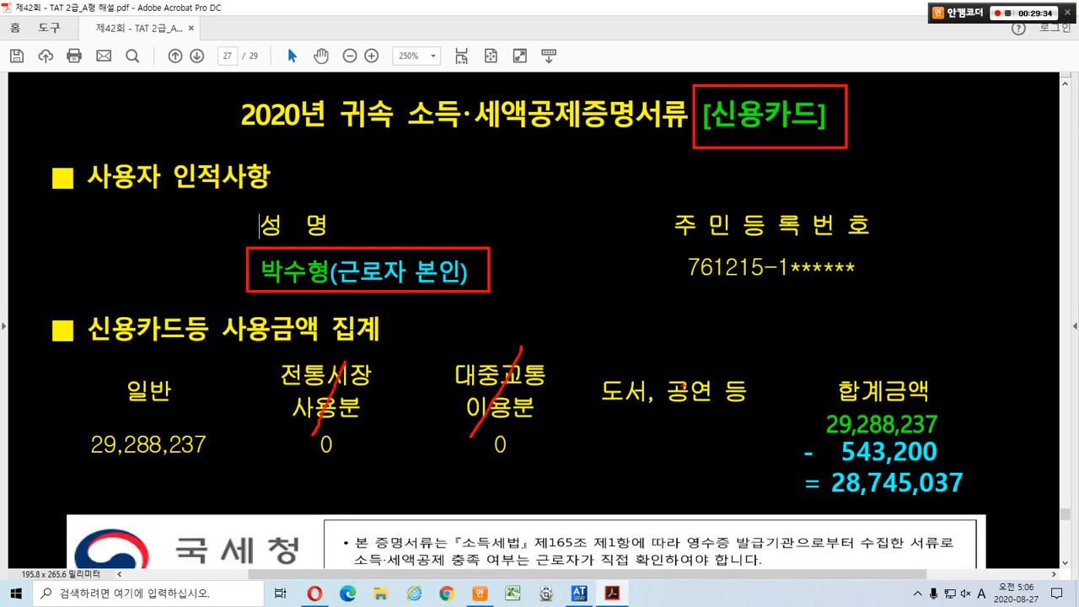
drag(698, 348, 643, 445)
mouse_move(803, 401)
mouse_down()
mouse_move(885, 432)
mouse_move(954, 439)
mouse_up()
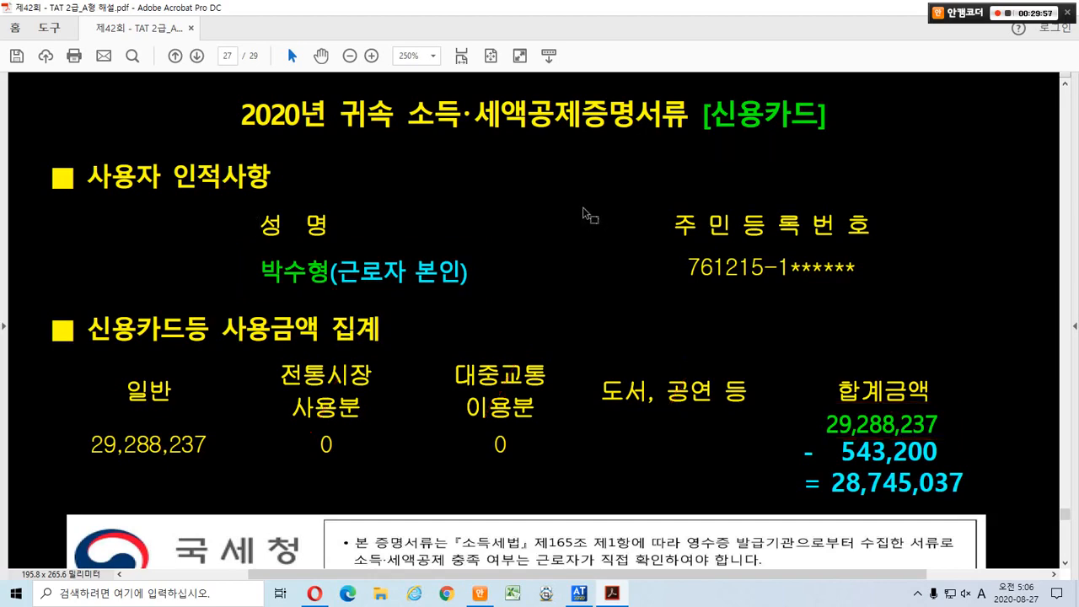
Subtract the 543,200 company card amount to get 28,745,037, then return to Smart A.
scroll(587, 214, down, 2)
scroll(585, 212, down, 5)
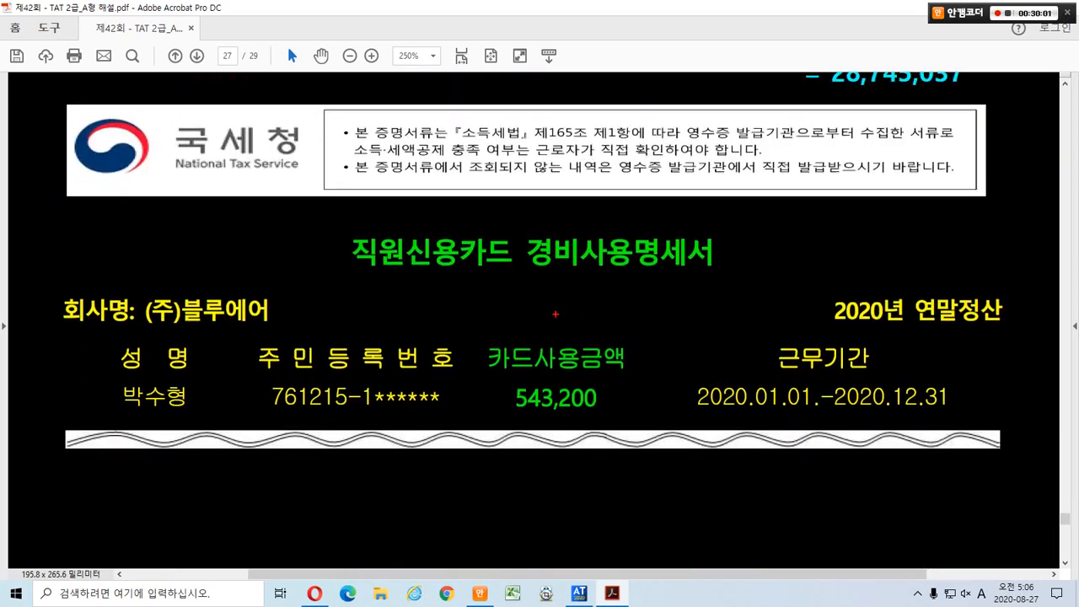
drag(492, 378, 615, 419)
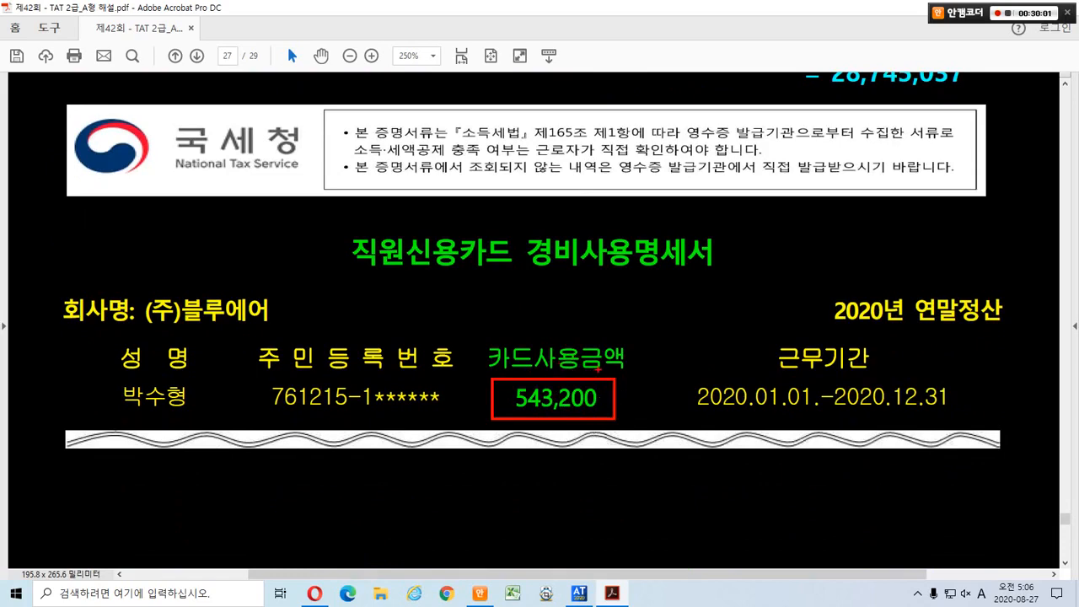
key(Escape)
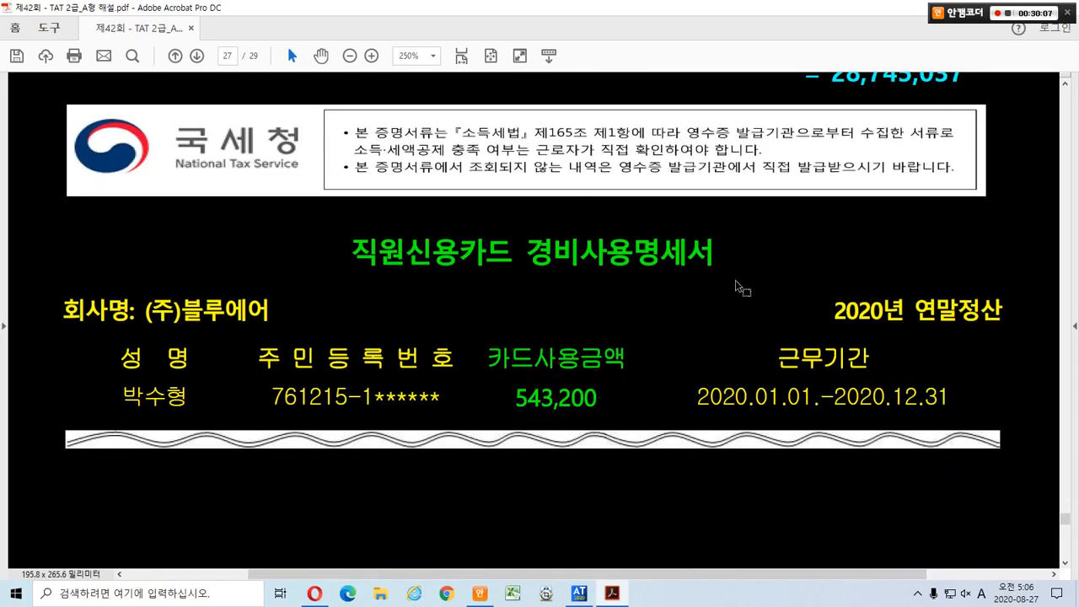
scroll(742, 284, up, 3)
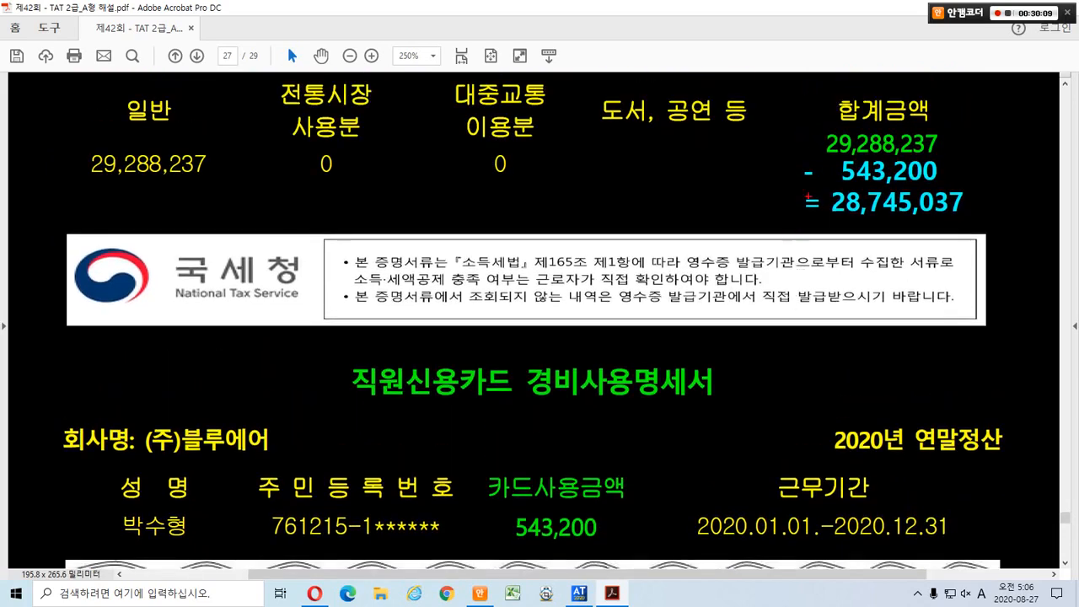
mouse_move(784, 122)
mouse_down()
mouse_move(866, 141)
mouse_move(960, 183)
mouse_up()
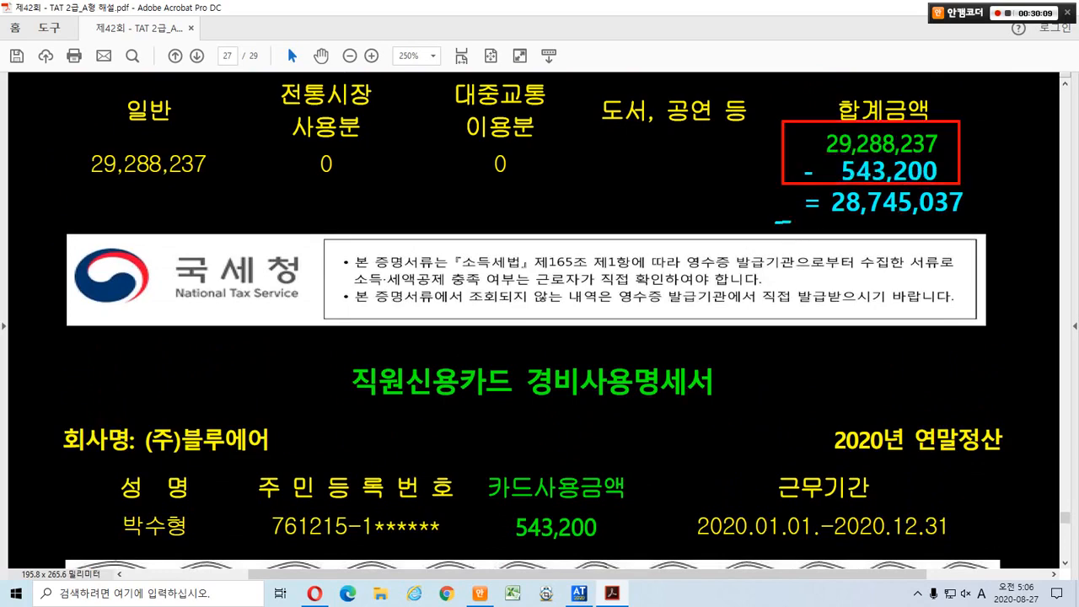
drag(790, 221, 969, 221)
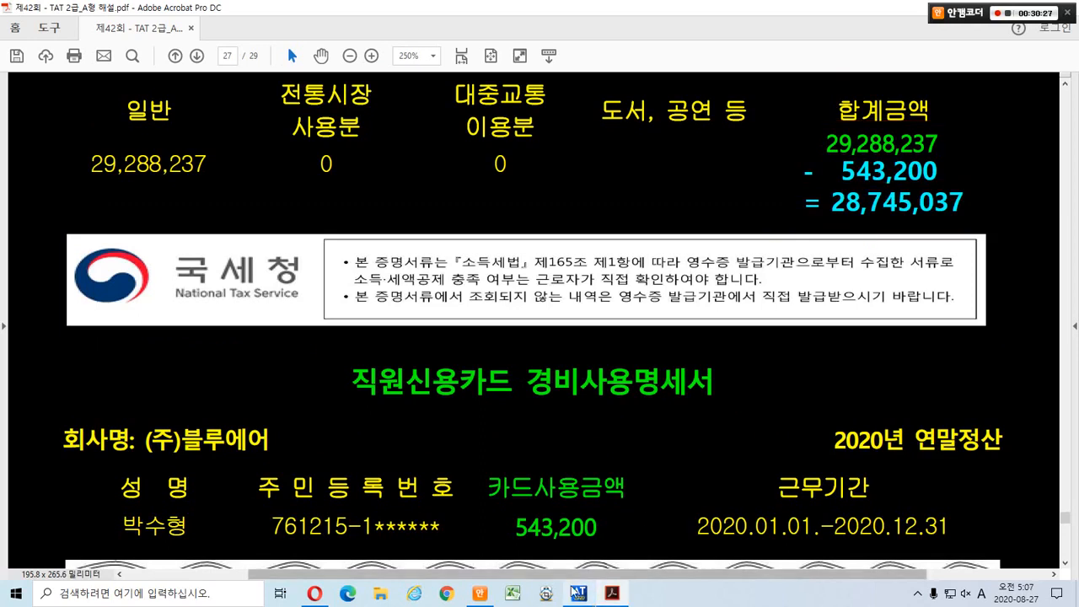
click(577, 593)
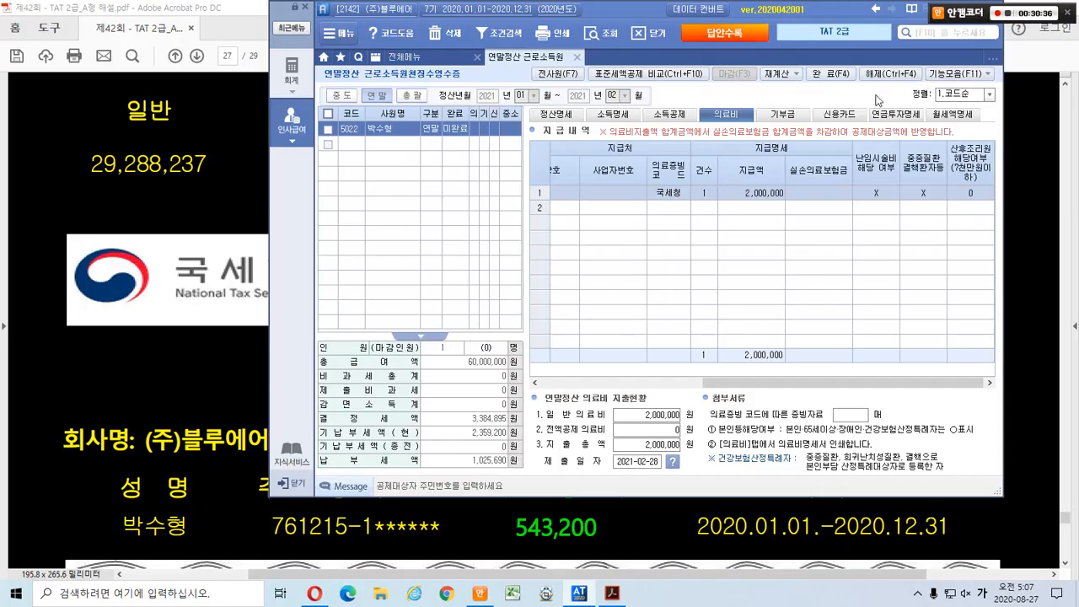
Enter 28,745,037 as the 국세청자료 credit card amount on the employee's 신용카드 deduction row.
click(489, 175)
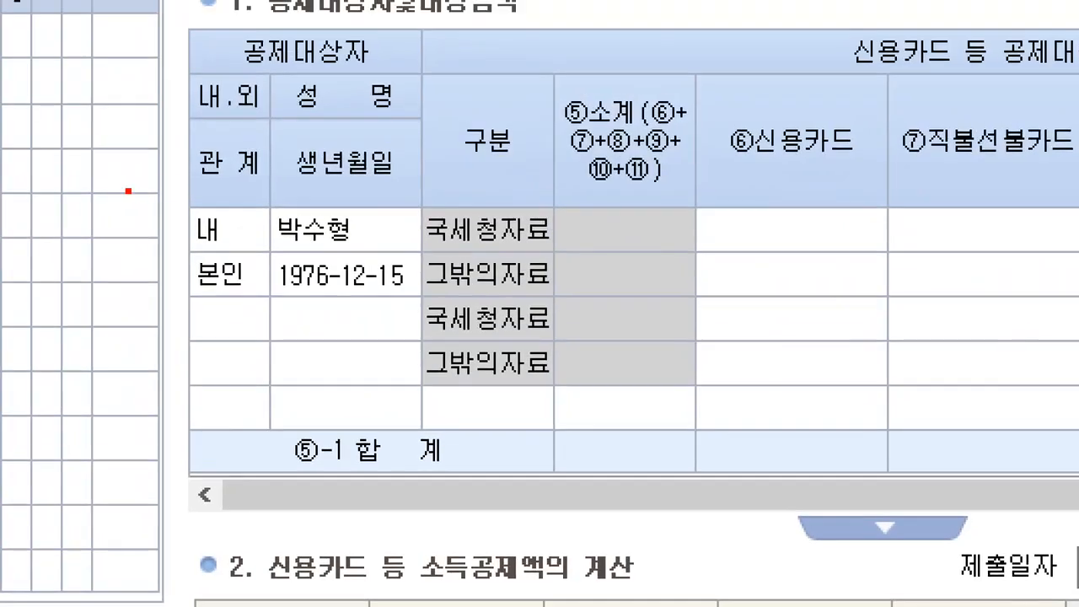
drag(128, 190, 494, 237)
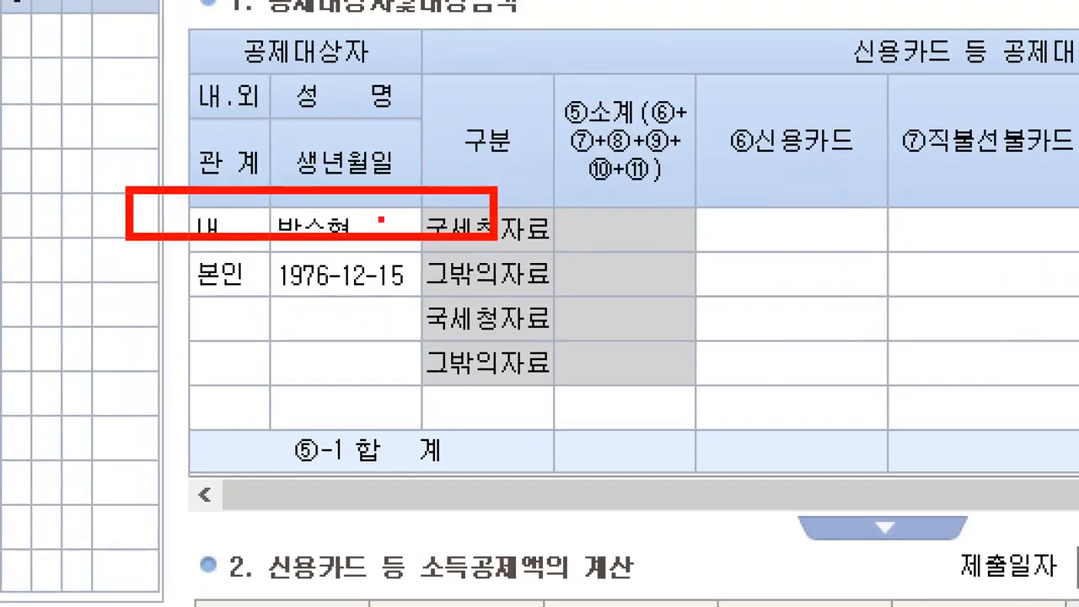
drag(375, 208, 434, 155)
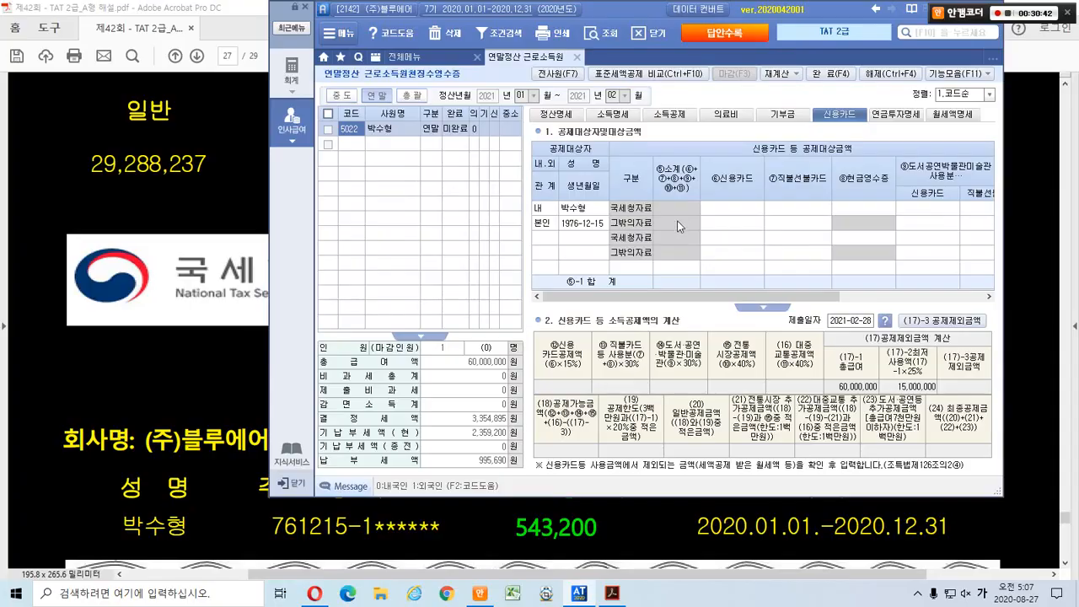
click(583, 209)
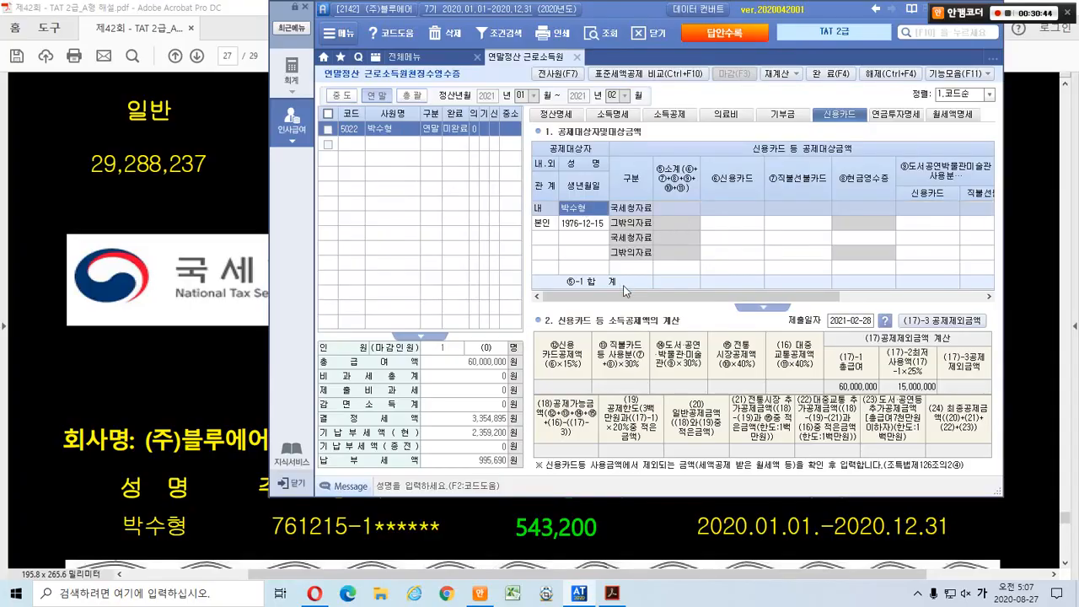
drag(624, 287, 652, 291)
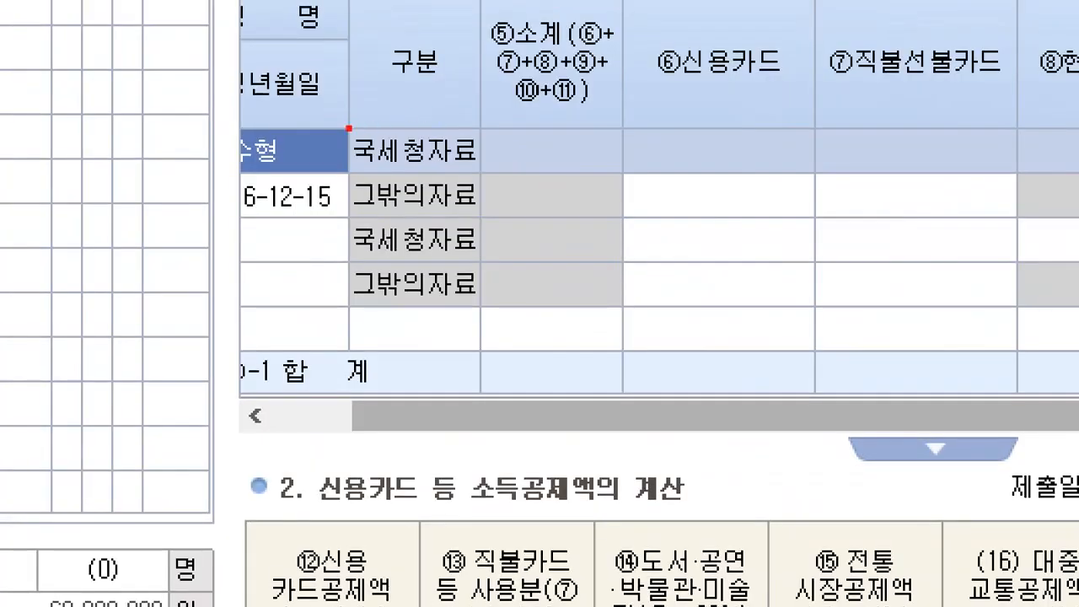
drag(348, 128, 491, 178)
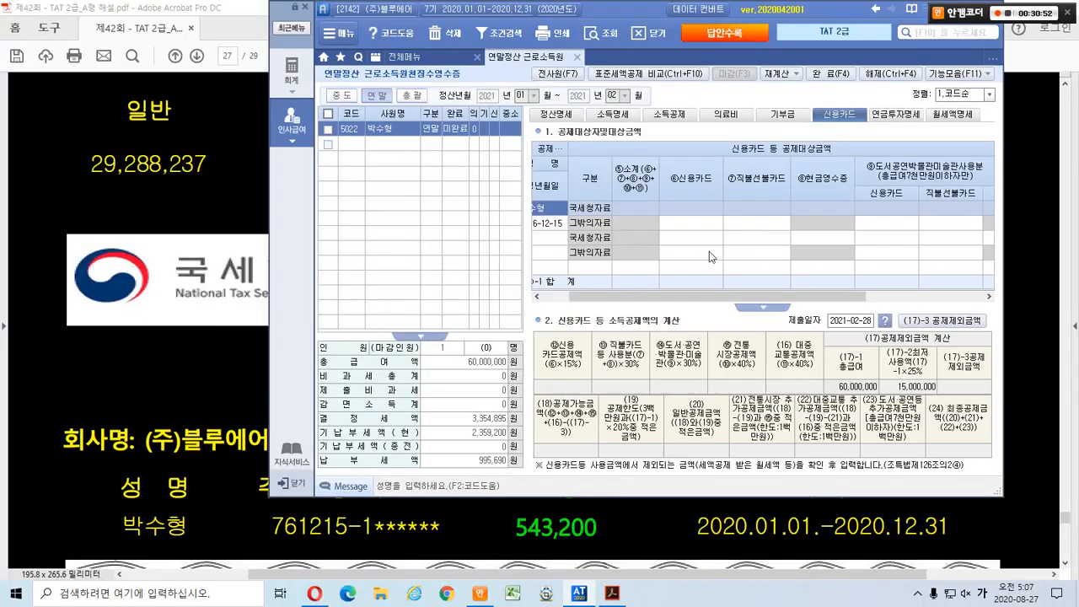
click(676, 207)
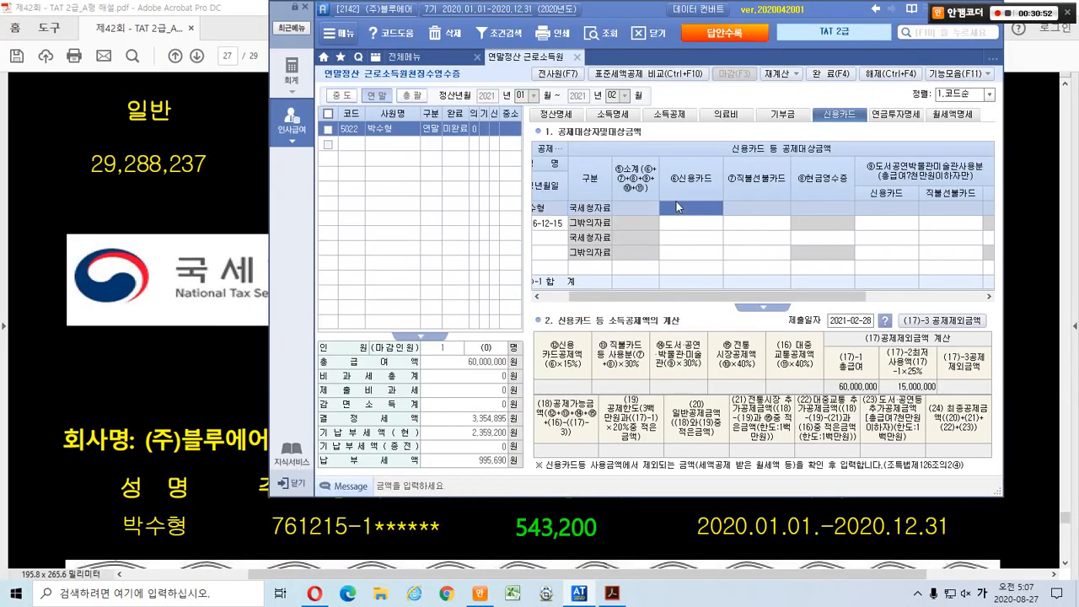
drag(633, 4, 416, 6)
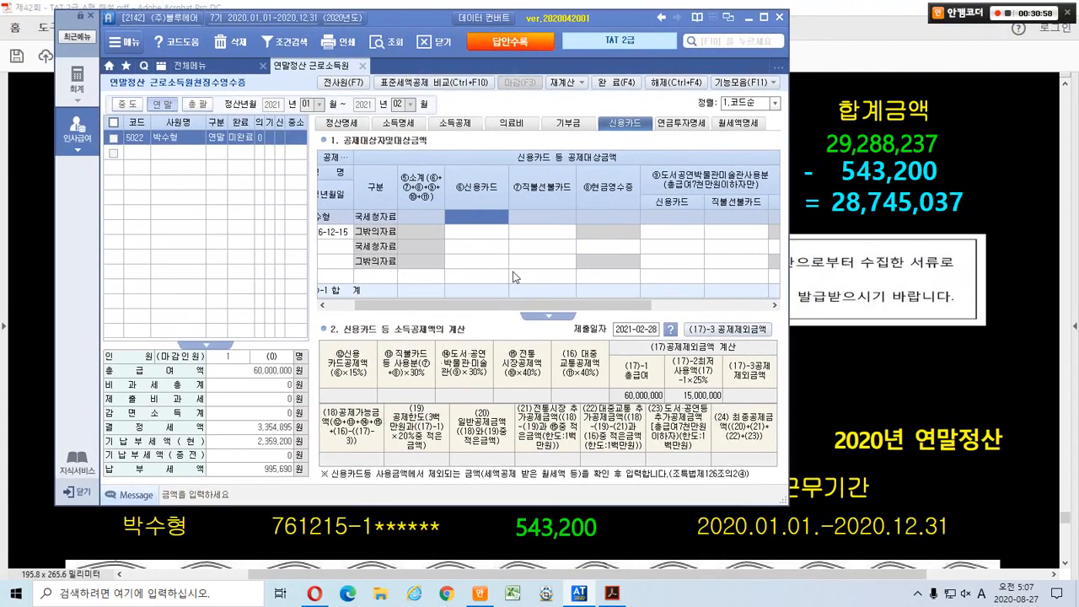
text(28,)
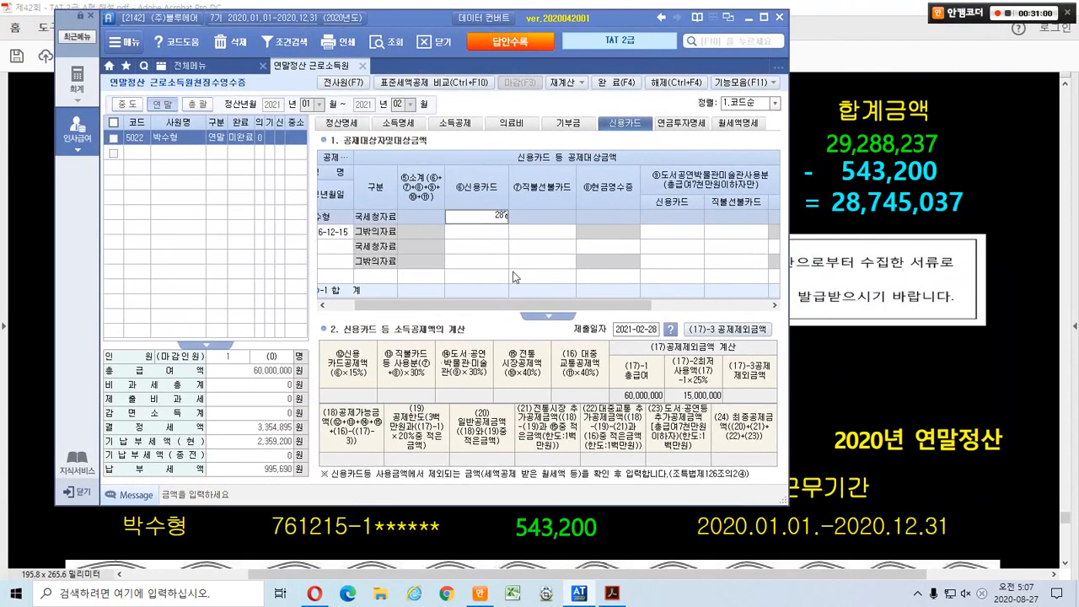
text(745,037)
key(Return)
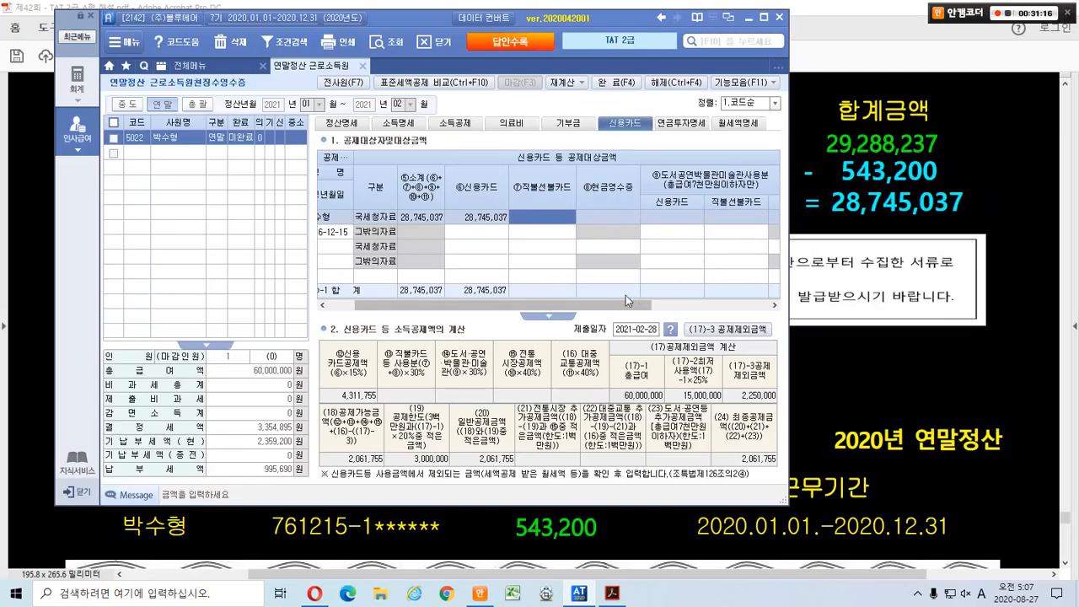
drag(626, 302, 731, 305)
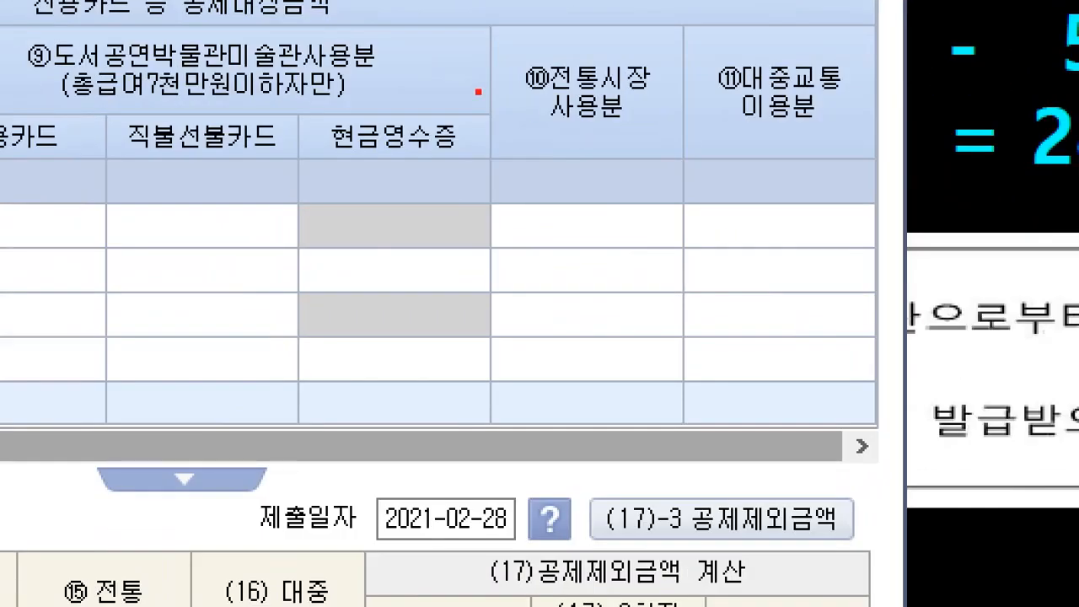
drag(467, 81, 342, 221)
drag(639, 44, 561, 171)
drag(805, 60, 690, 244)
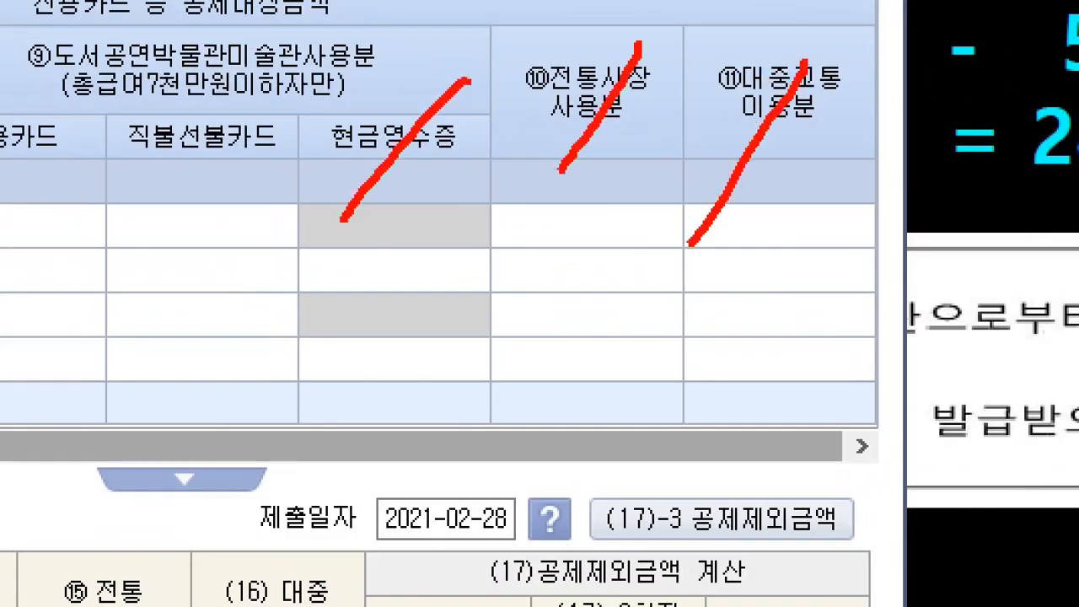
key(Escape)
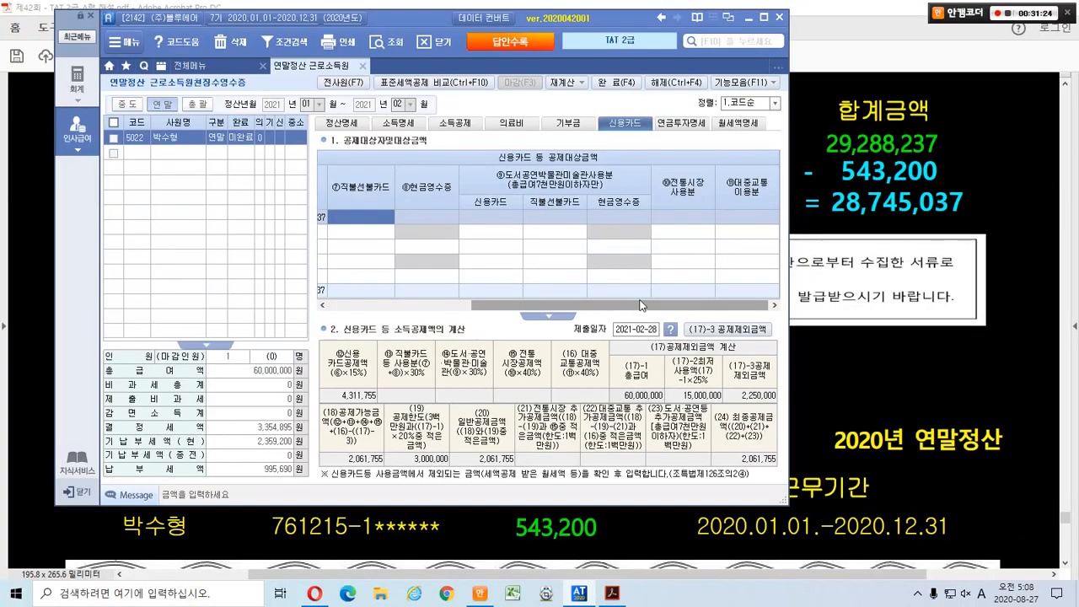
drag(644, 306, 486, 321)
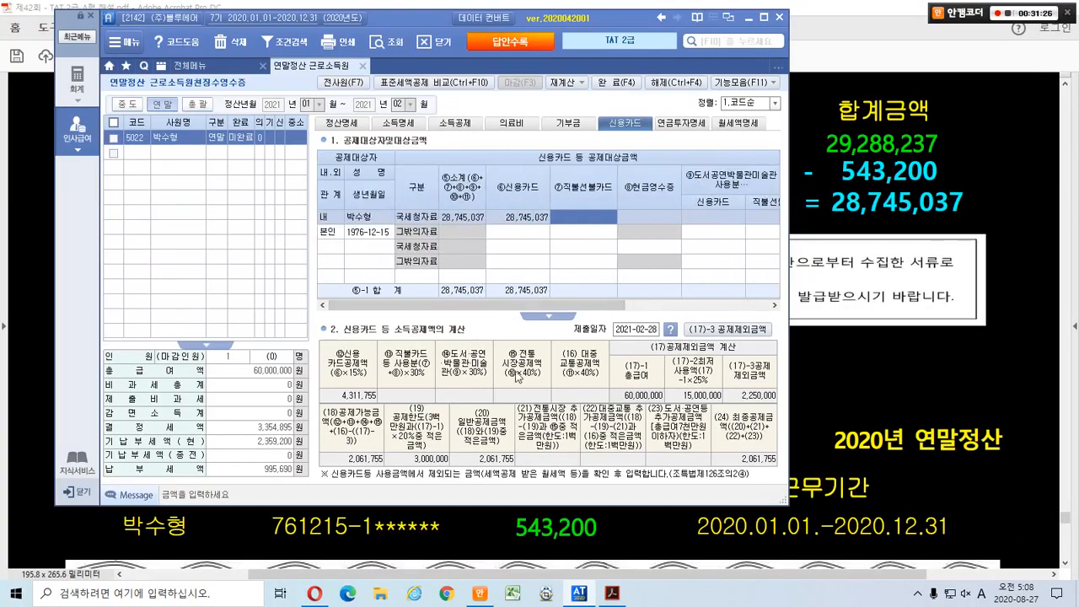
key(ctrl+1)
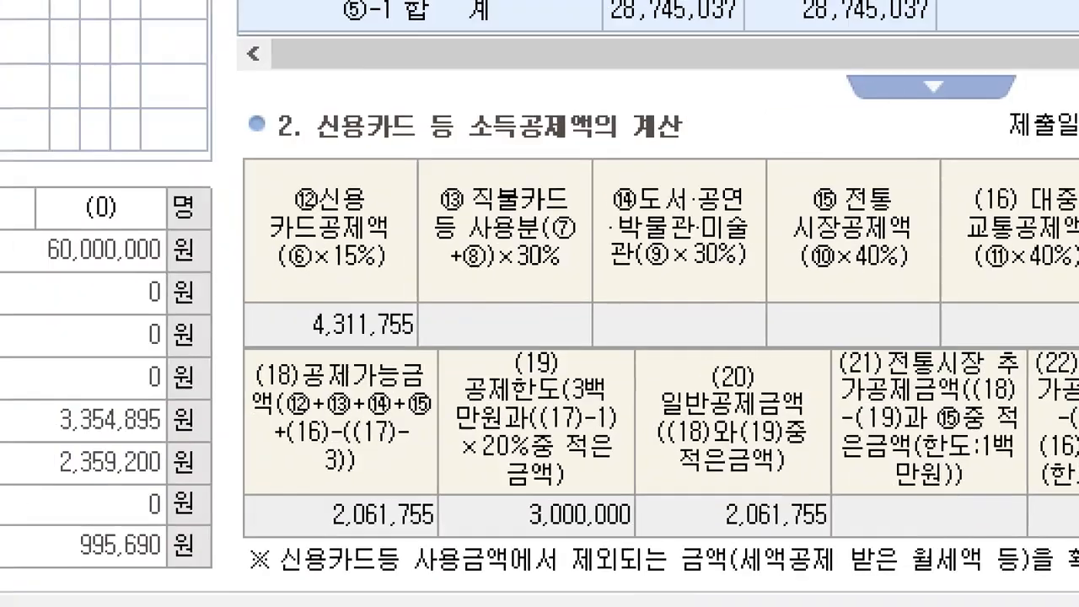
click(355, 432)
mouse_move(372, 292)
mouse_down()
mouse_move(311, 297)
mouse_move(301, 168)
mouse_move(383, 292)
mouse_up()
mouse_move(556, 296)
mouse_down()
mouse_move(520, 299)
mouse_move(518, 173)
mouse_move(546, 283)
mouse_up()
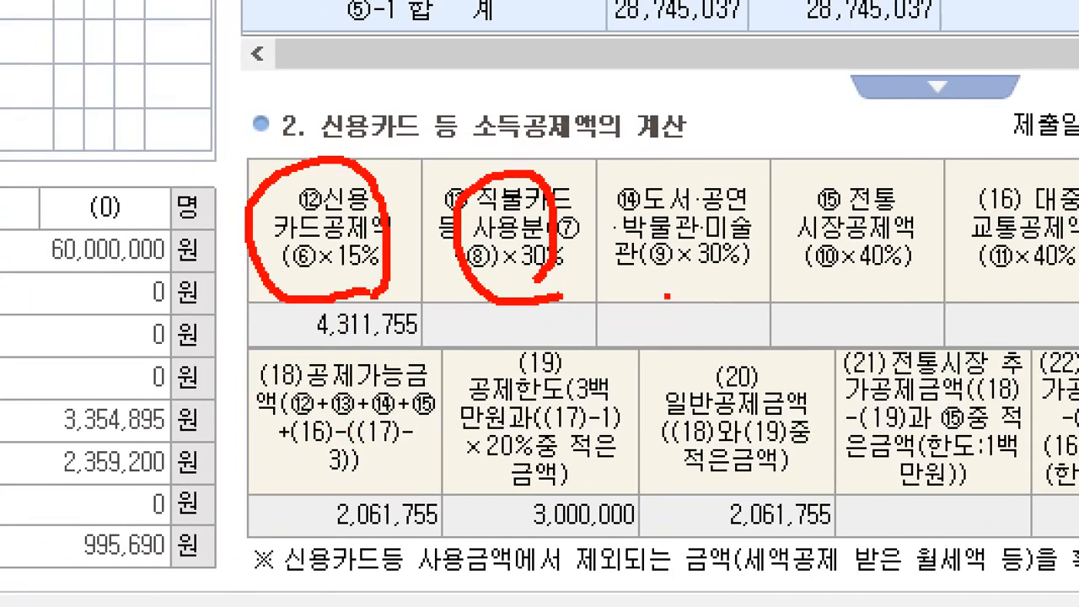
mouse_move(703, 293)
mouse_down()
mouse_move(636, 223)
mouse_move(715, 291)
mouse_up()
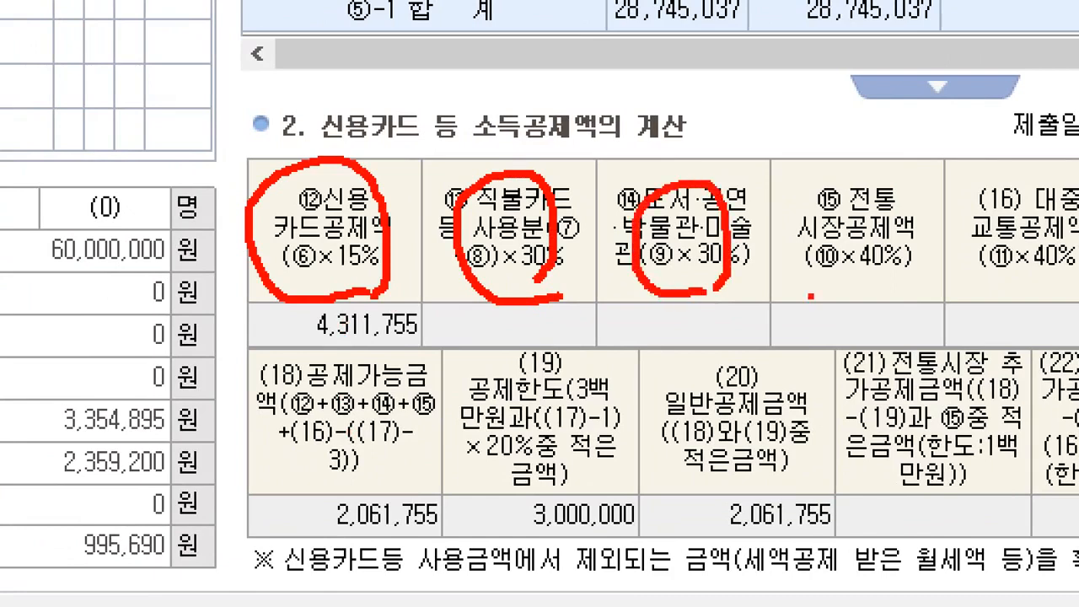
mouse_move(874, 298)
mouse_down()
mouse_move(810, 243)
mouse_move(887, 295)
mouse_up()
mouse_move(983, 303)
mouse_down()
mouse_move(965, 291)
mouse_move(996, 301)
mouse_up()
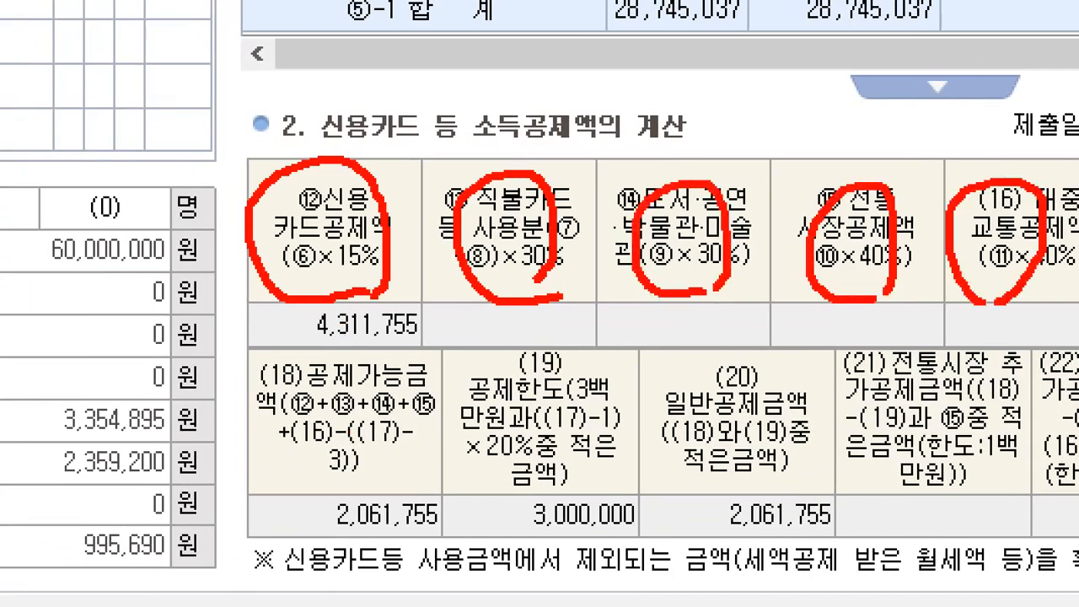
key(Escape)
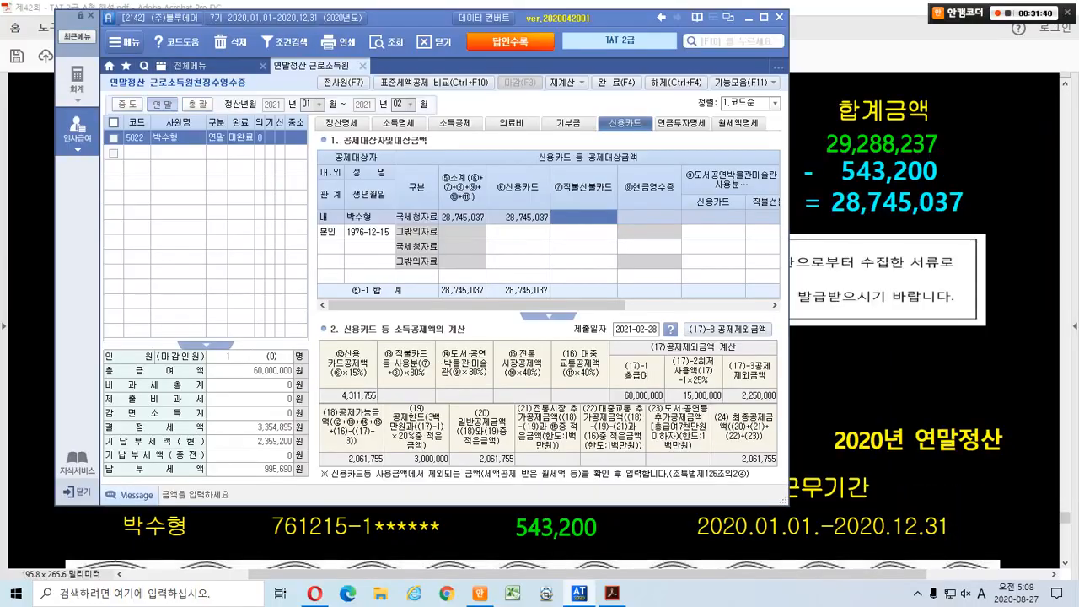
drag(398, 24, 528, 21)
Bring up page 28's 교육비납입증명서 and mark its title and the dependent child line.
click(113, 374)
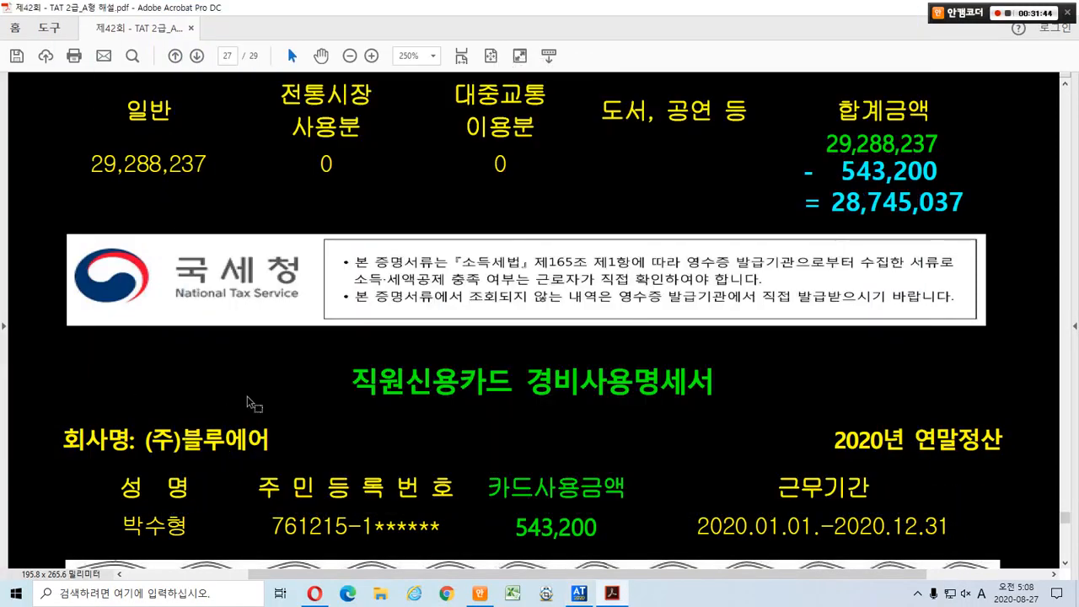
scroll(251, 402, down, 5)
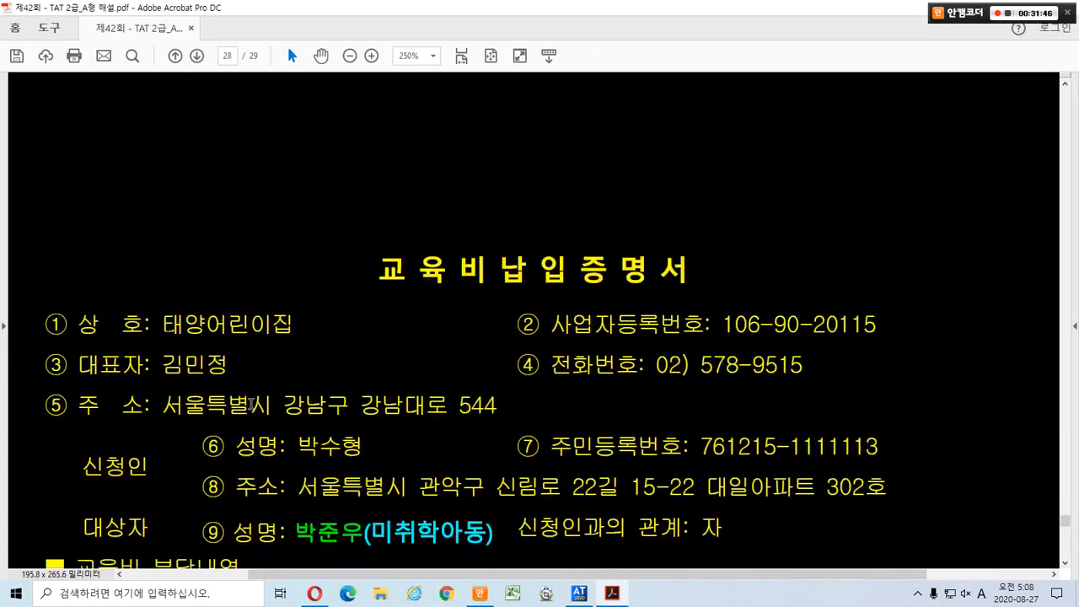
scroll(251, 403, down, 2)
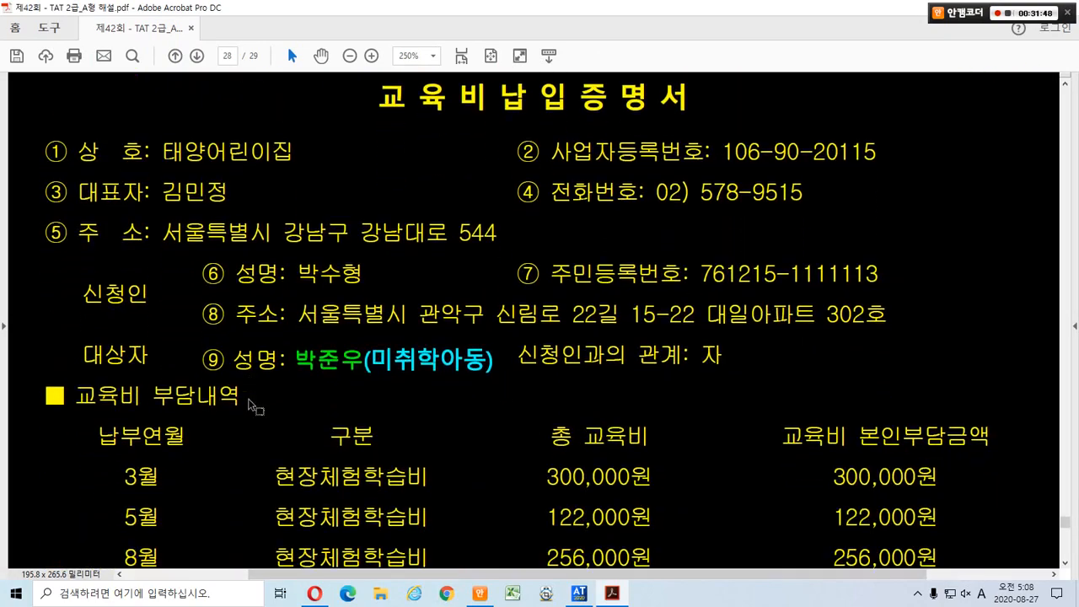
drag(372, 83, 708, 118)
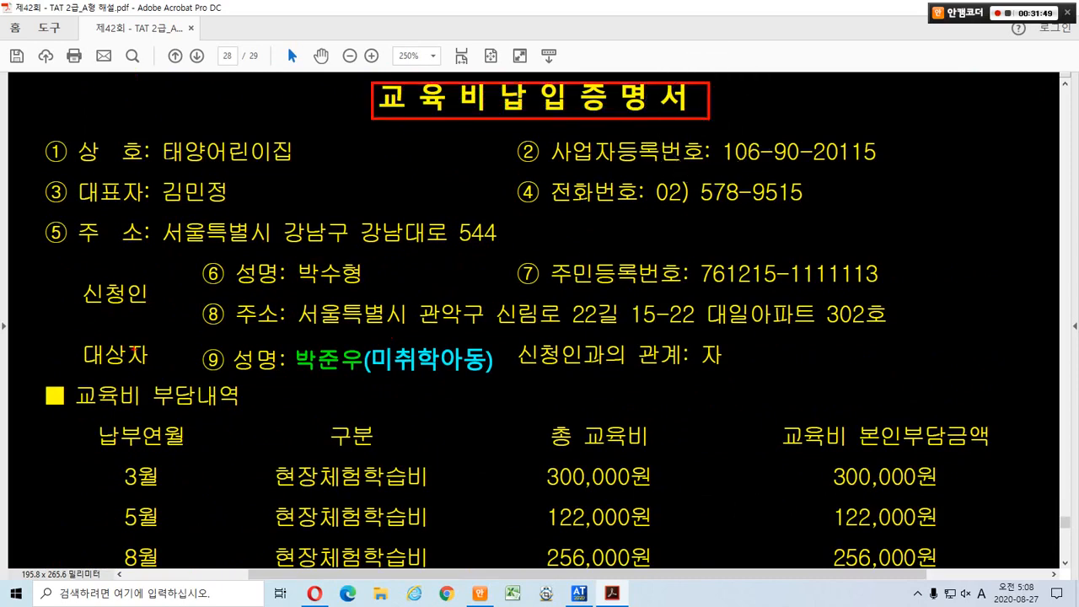
mouse_move(83, 333)
mouse_down()
mouse_move(269, 375)
mouse_move(506, 381)
mouse_up()
scroll(506, 381, down, 3)
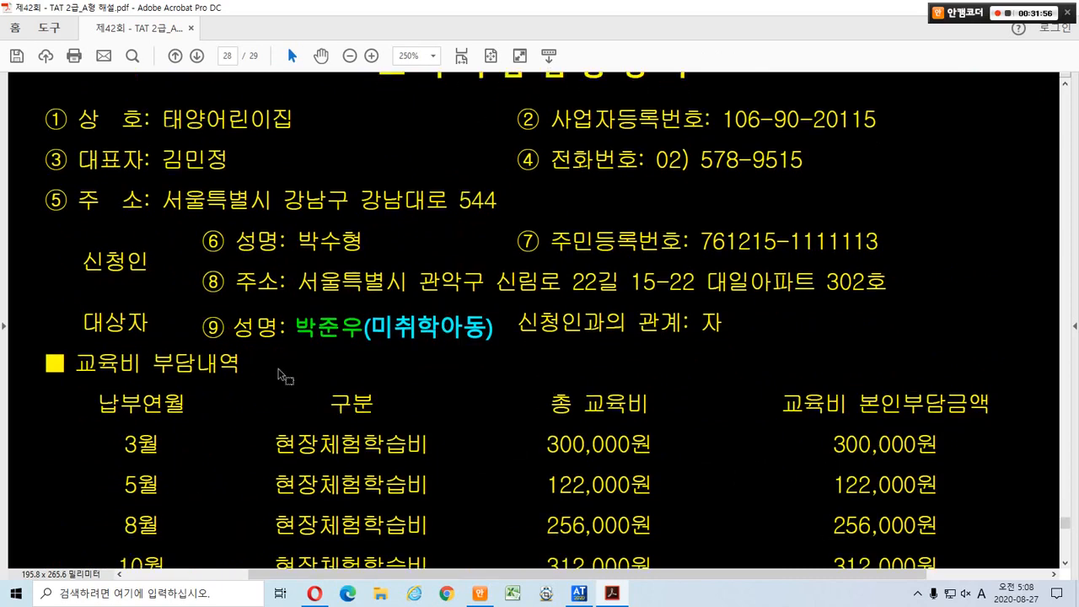
scroll(278, 371, down, 2)
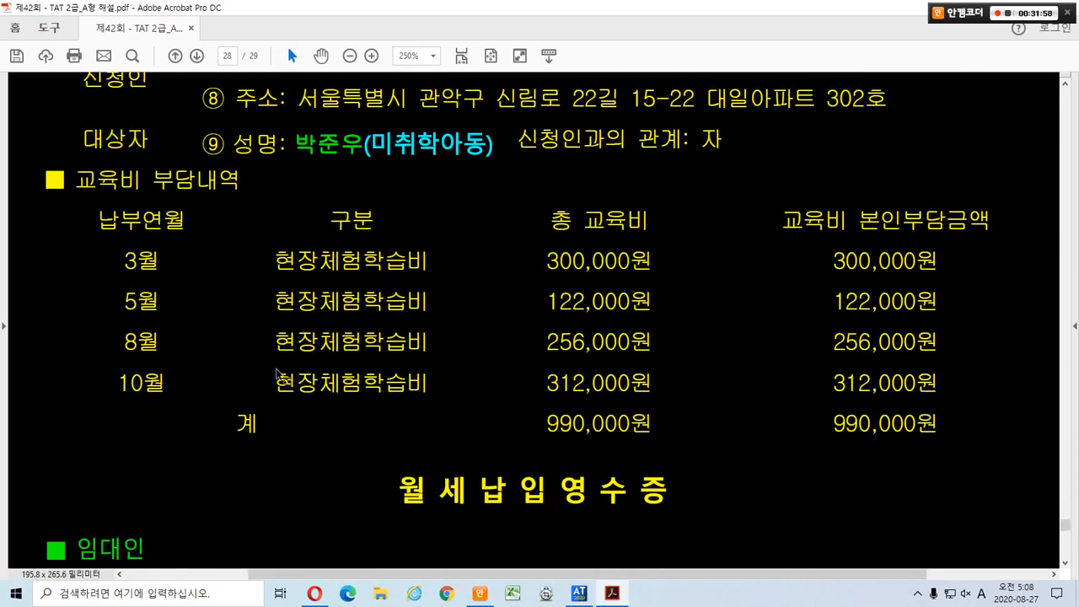
Mark up the education fee rows to the 990,000원 total, then box the 월세납입영수증 title.
mouse_move(84, 238)
mouse_down()
mouse_move(436, 366)
mouse_move(978, 403)
mouse_up()
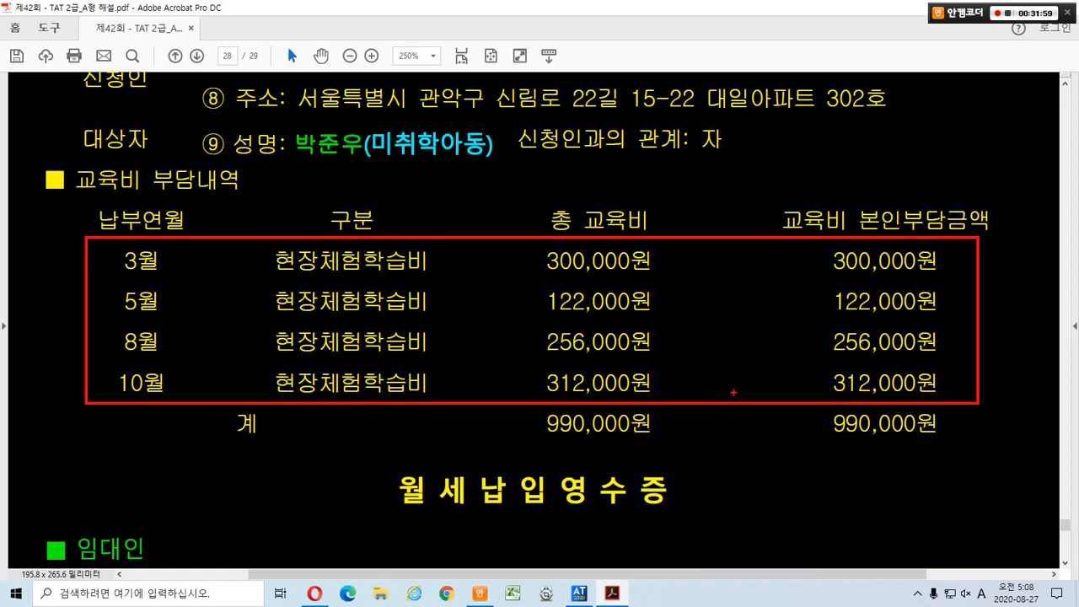
drag(426, 246, 324, 392)
drag(321, 279, 371, 392)
drag(662, 244, 550, 361)
drag(588, 268, 645, 358)
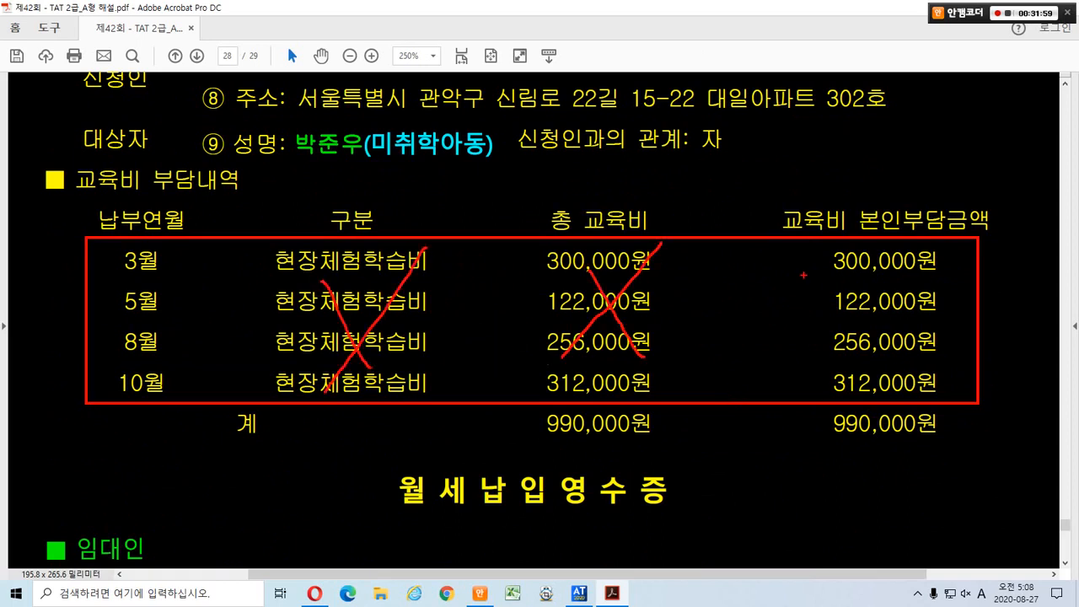
drag(849, 264, 788, 350)
drag(794, 288, 839, 390)
drag(900, 390, 839, 473)
drag(845, 420, 858, 460)
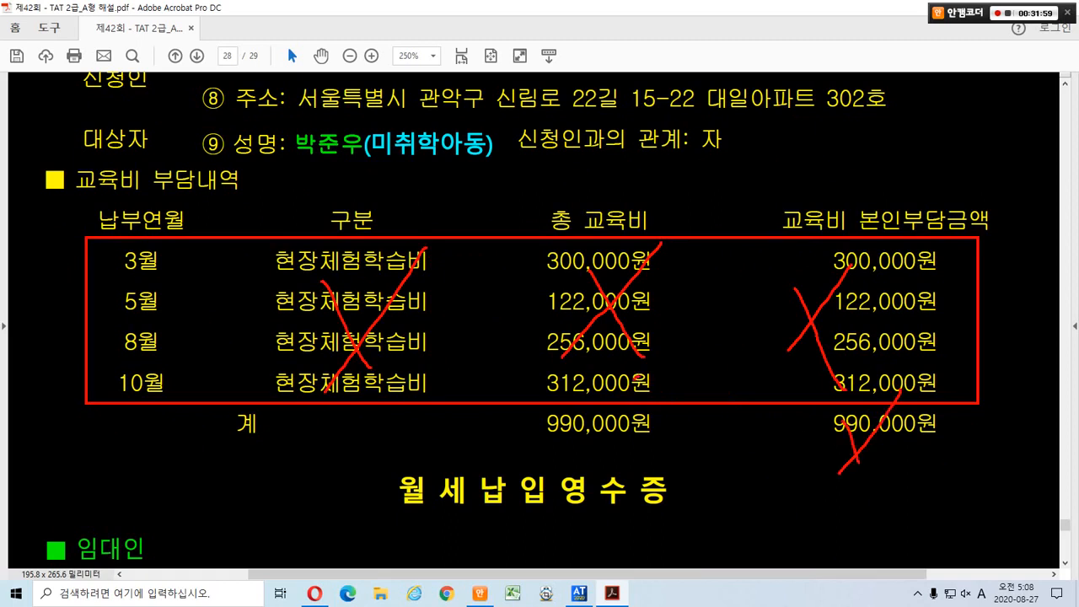
drag(634, 379, 569, 455)
mouse_move(405, 440)
mouse_down()
mouse_move(215, 417)
mouse_move(472, 361)
mouse_move(396, 413)
mouse_up()
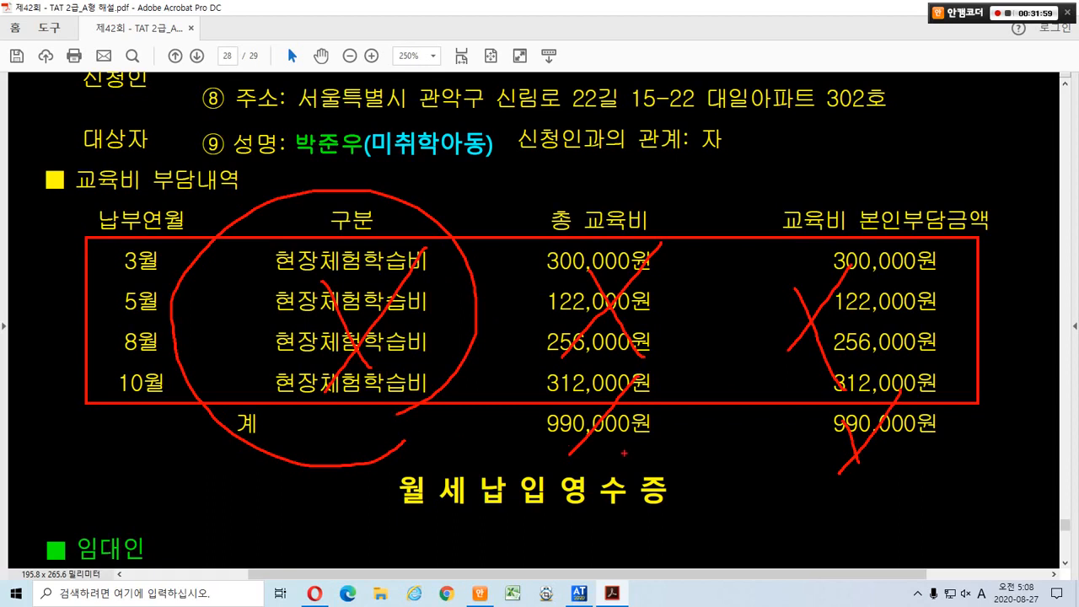
mouse_move(624, 453)
mouse_down()
mouse_move(563, 465)
mouse_move(622, 388)
mouse_move(647, 445)
mouse_up()
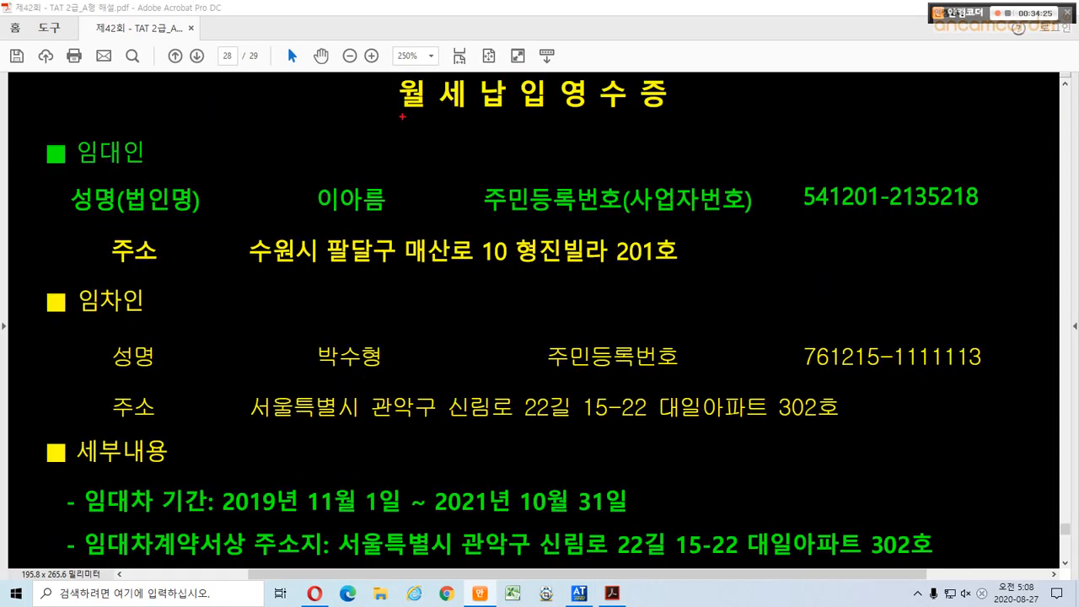
mouse_move(380, 72)
mouse_down()
mouse_move(506, 114)
mouse_move(690, 119)
mouse_up()
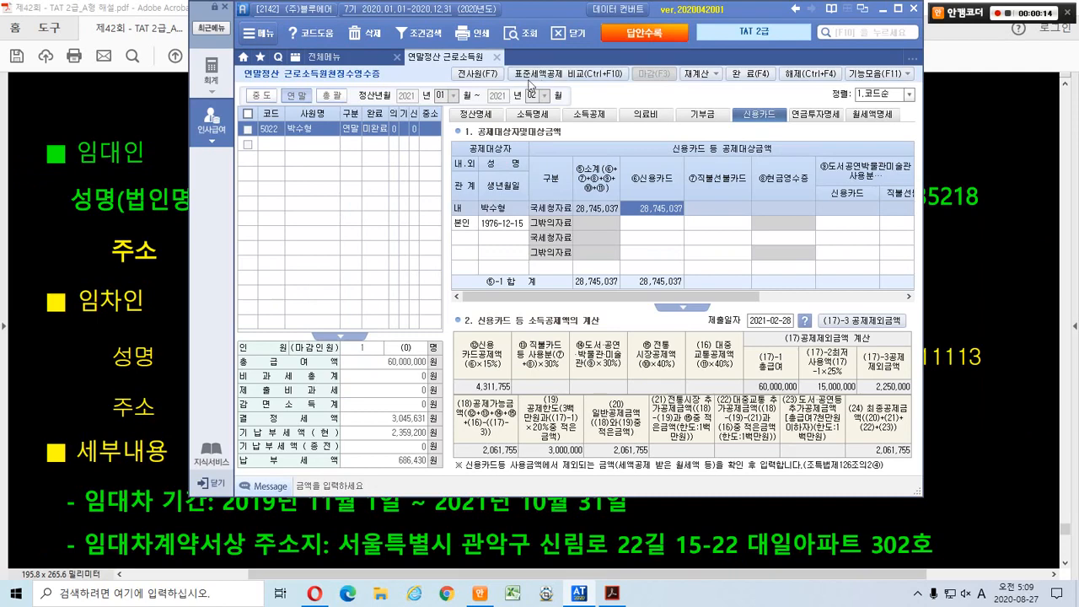
Switch to 정산명세 and open the 월세액 세액공제 명세 dialog from line 69.월세액.
click(453, 126)
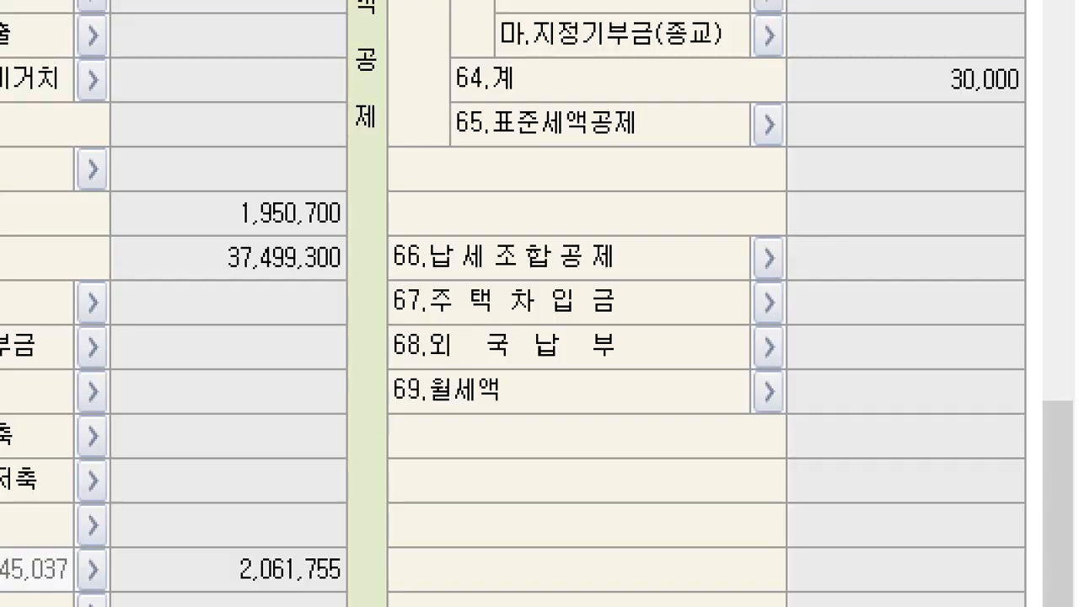
drag(350, 364, 542, 414)
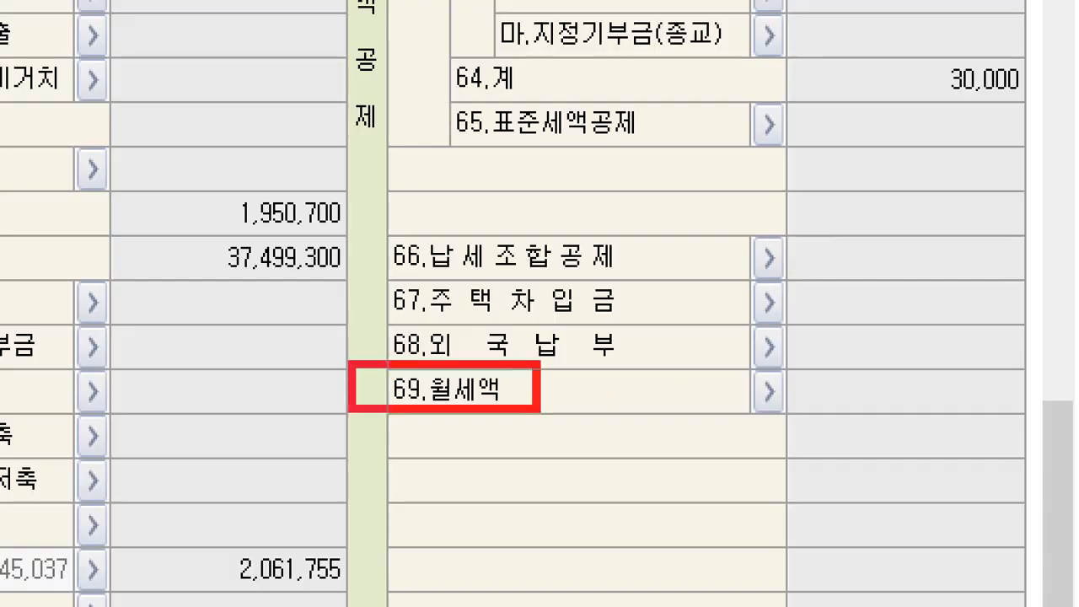
mouse_move(803, 414)
mouse_down()
mouse_move(784, 430)
mouse_move(763, 367)
mouse_move(807, 434)
mouse_up()
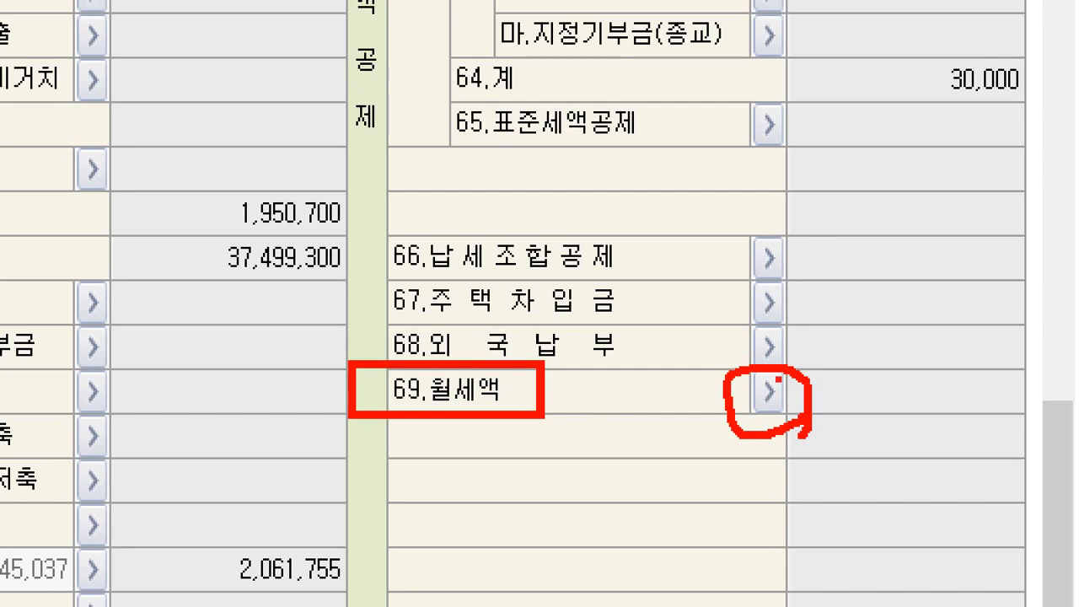
drag(778, 380, 907, 302)
key(Escape)
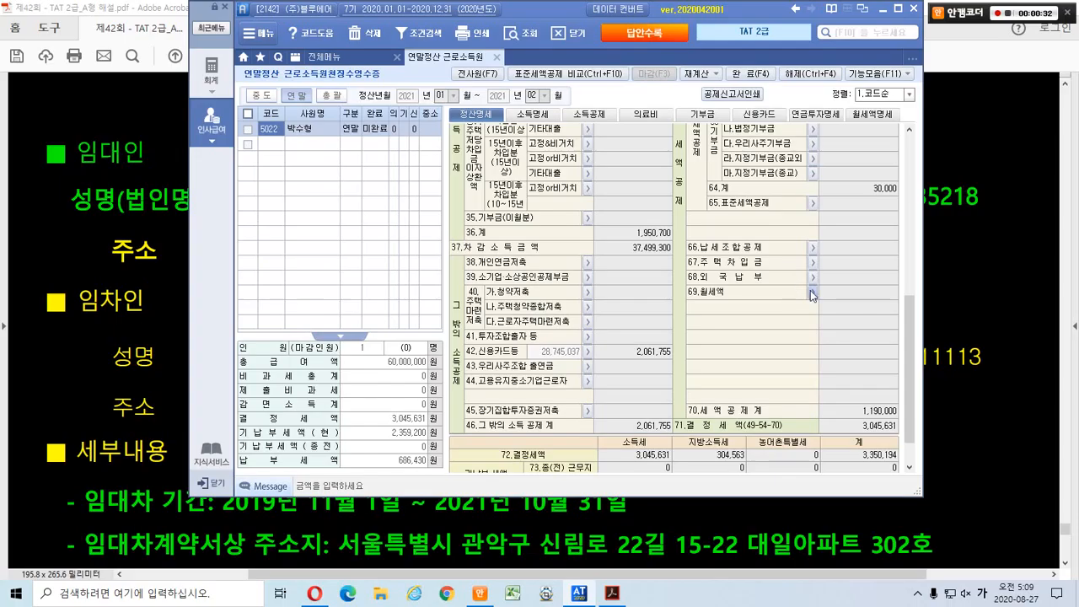
click(812, 293)
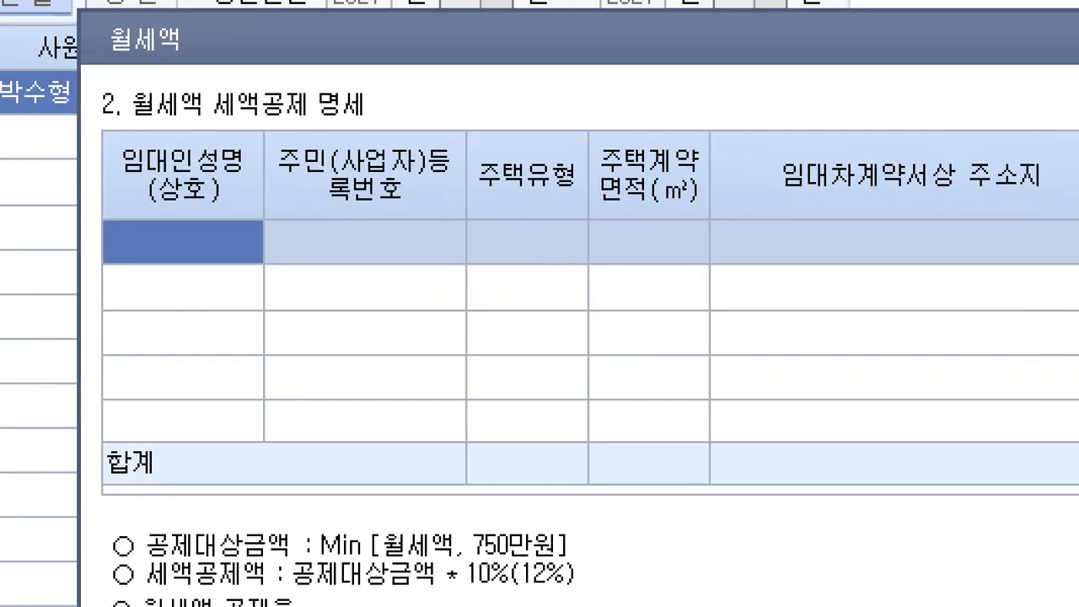
Copy the landlord's name from the rent receipt into the first monthly-rent row.
mouse_move(91, 67)
mouse_down()
mouse_move(296, 89)
mouse_move(467, 134)
mouse_up()
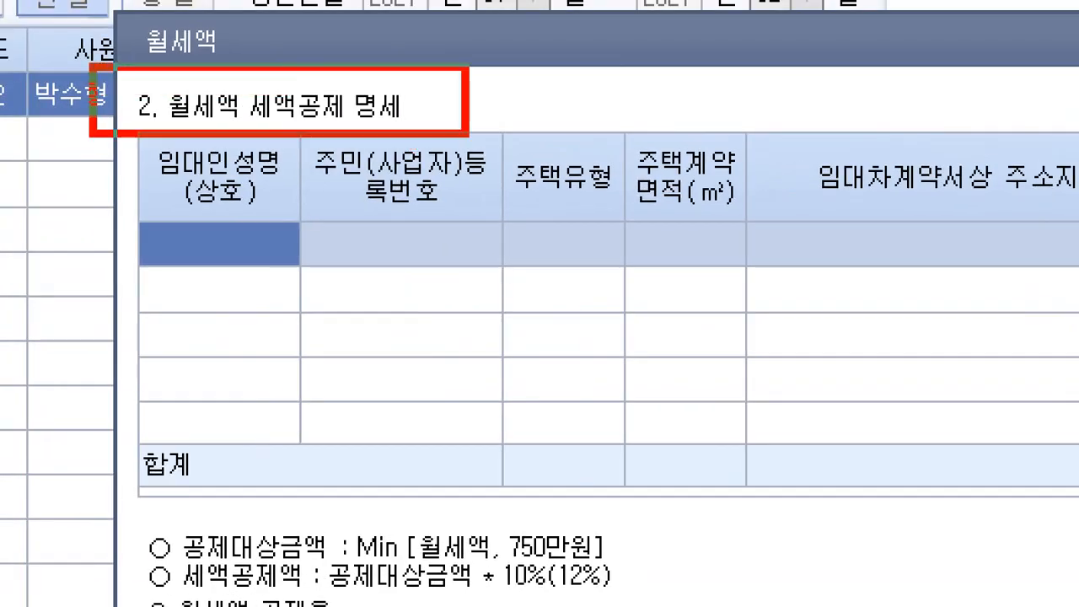
mouse_move(285, 219)
mouse_down()
mouse_move(237, 229)
mouse_move(268, 126)
mouse_up()
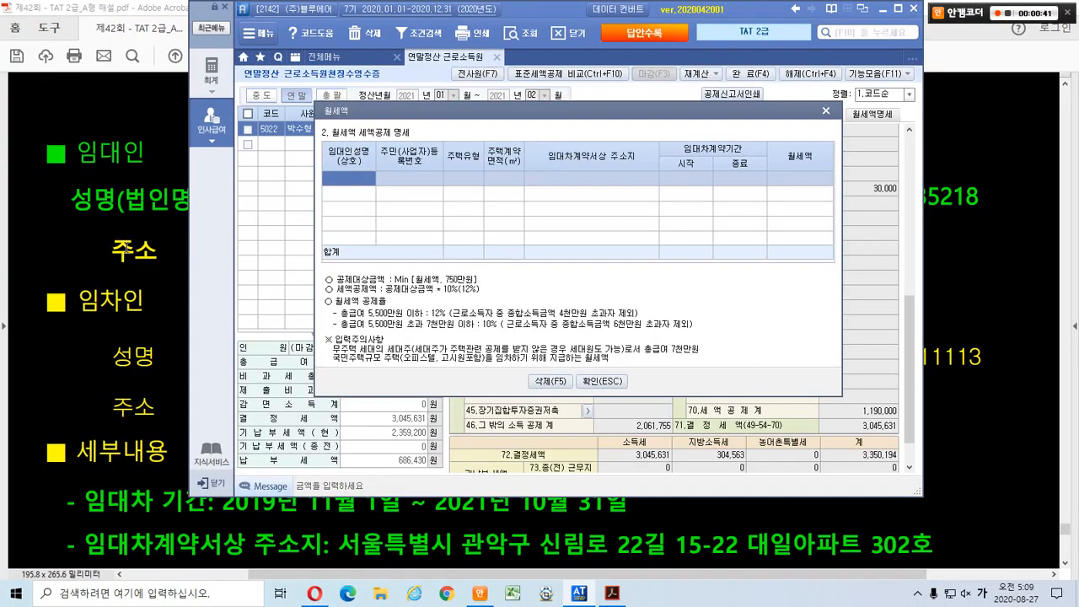
click(126, 246)
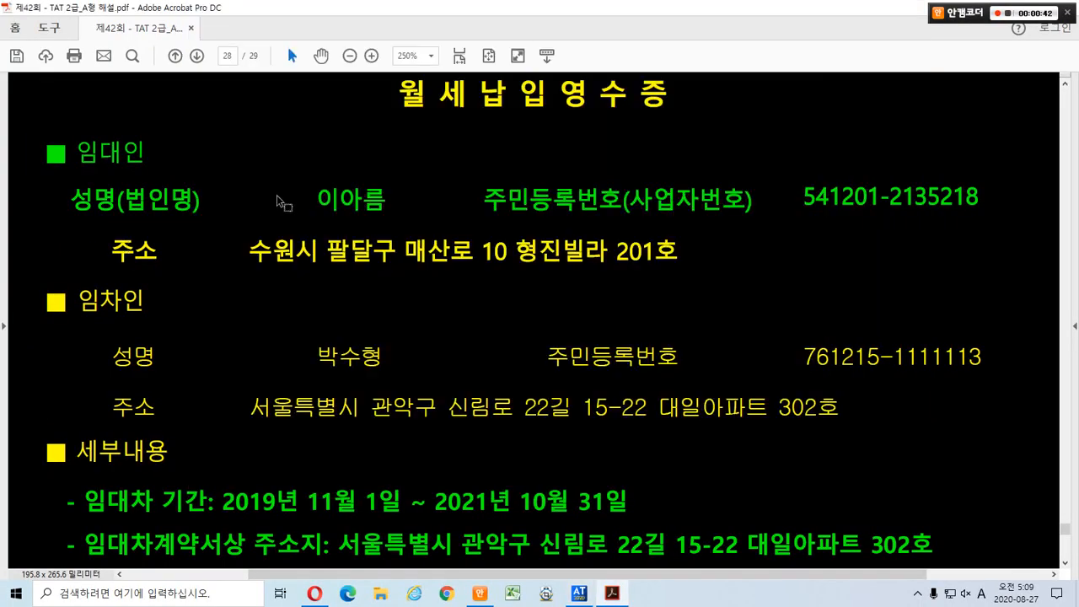
drag(313, 198, 373, 199)
key(ctrl+c)
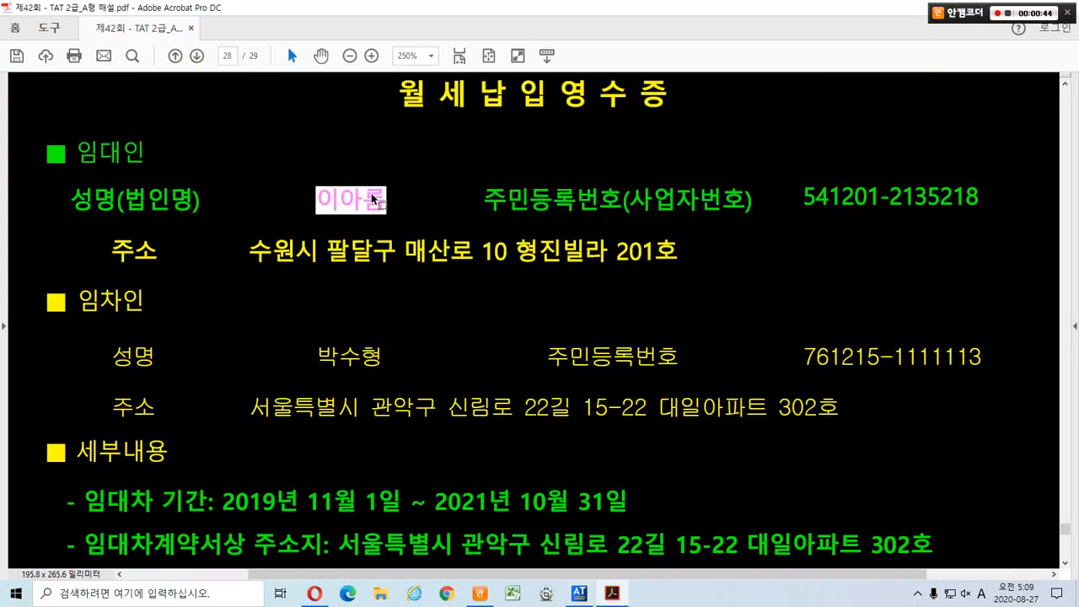
key(alt+Tab)
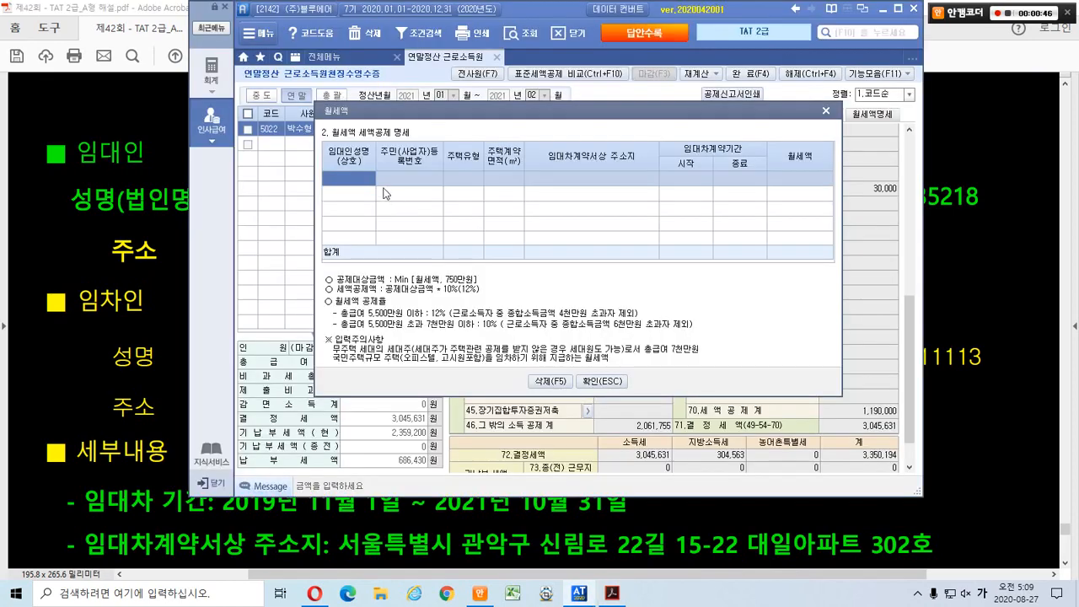
key(ctrl+v)
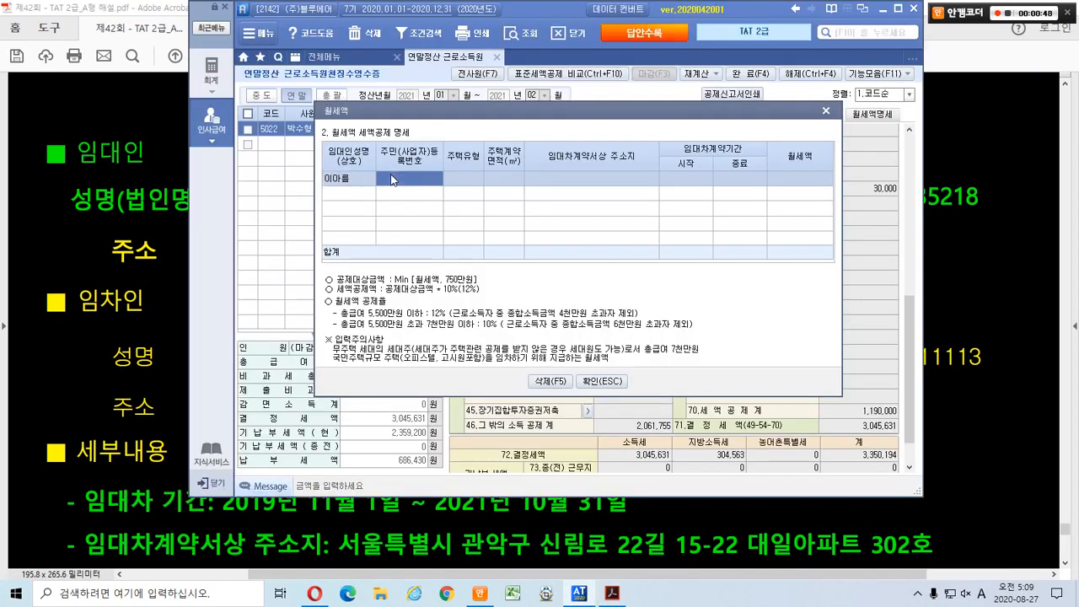
Copy the landlord's registration number from the receipt into the row's number cell.
key(alt+Tab)
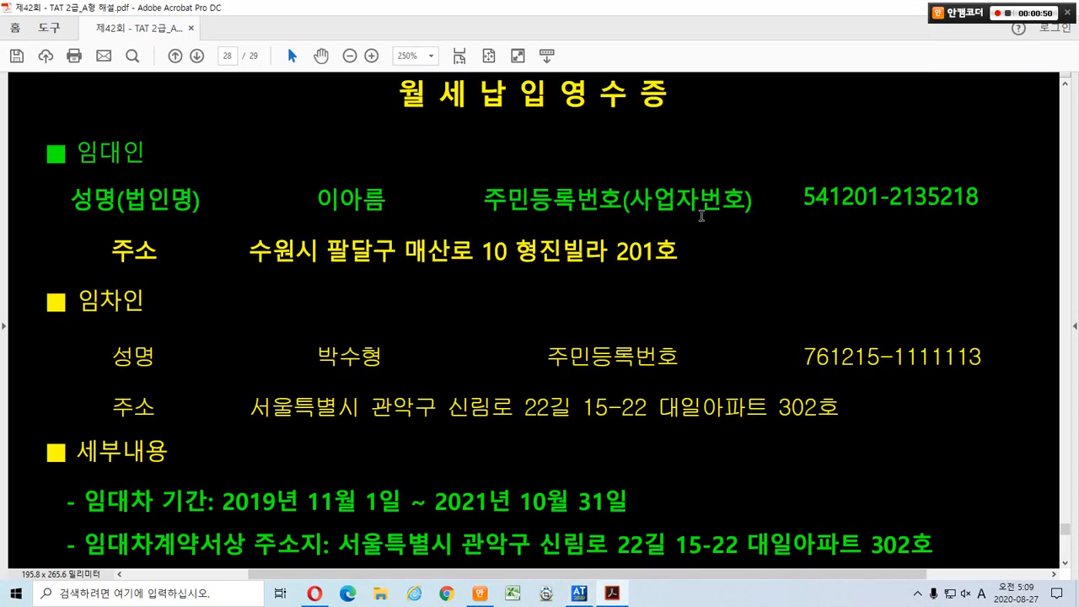
drag(803, 197, 977, 214)
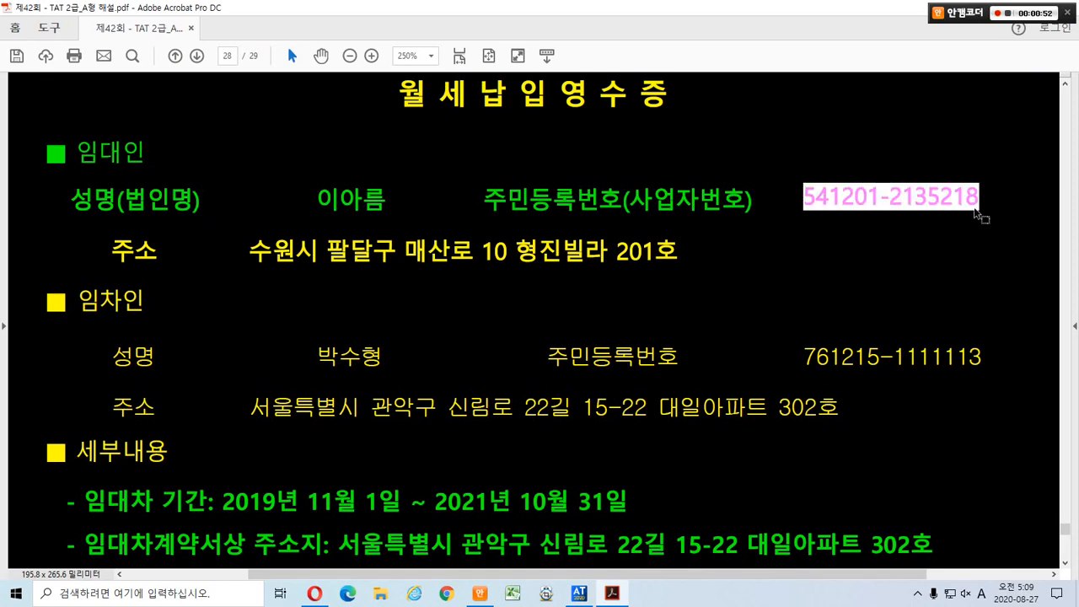
key(alt+Tab)
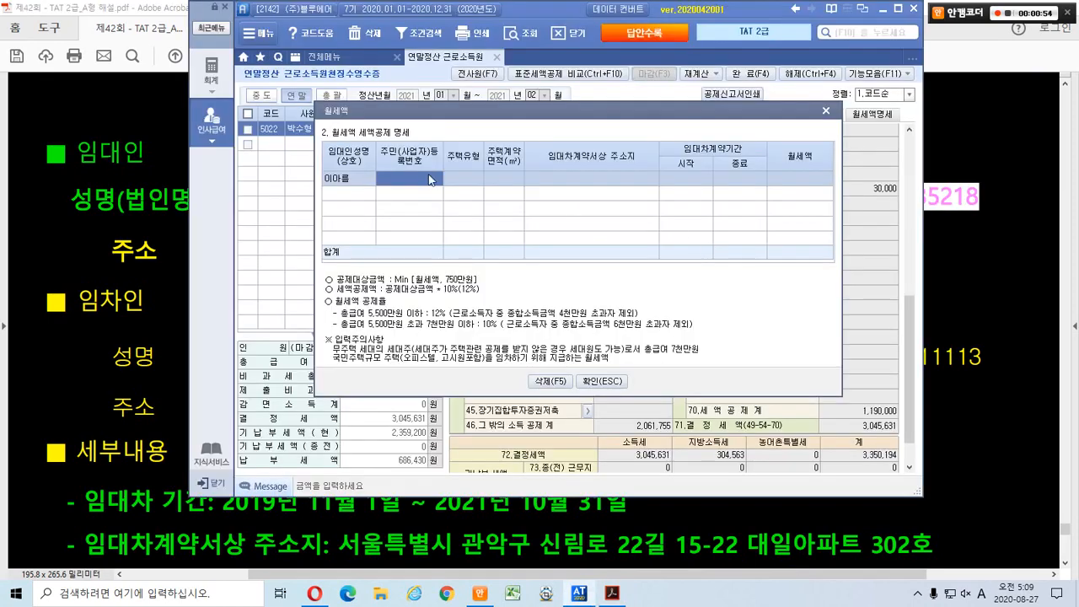
key(ctrl+v)
click(945, 206)
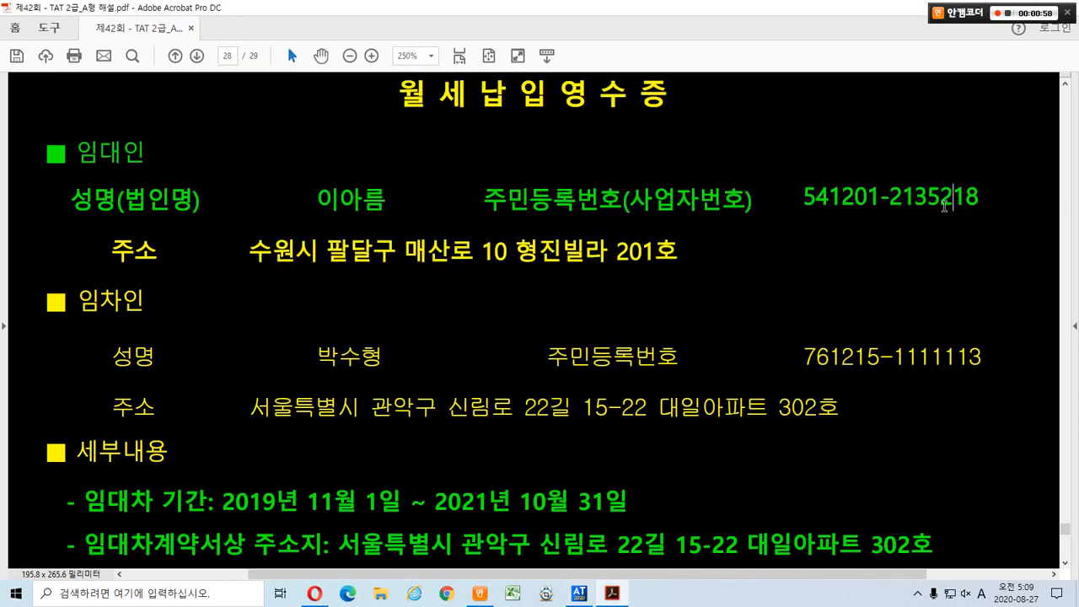
click(880, 202)
drag(880, 202, 892, 205)
click(876, 199)
drag(806, 199, 880, 199)
key(ctrl+c)
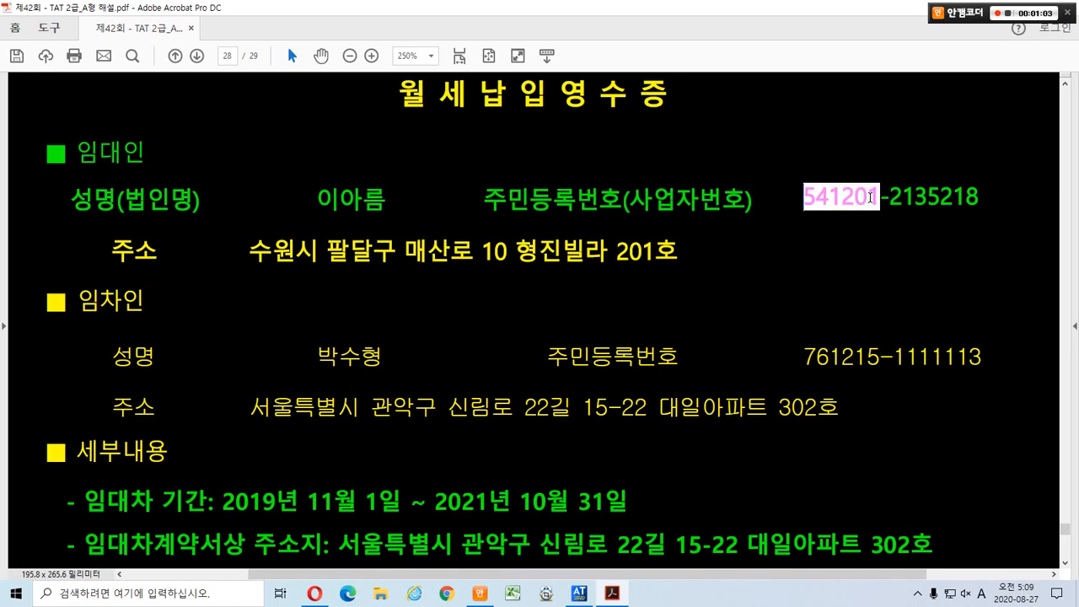
key(alt+Tab)
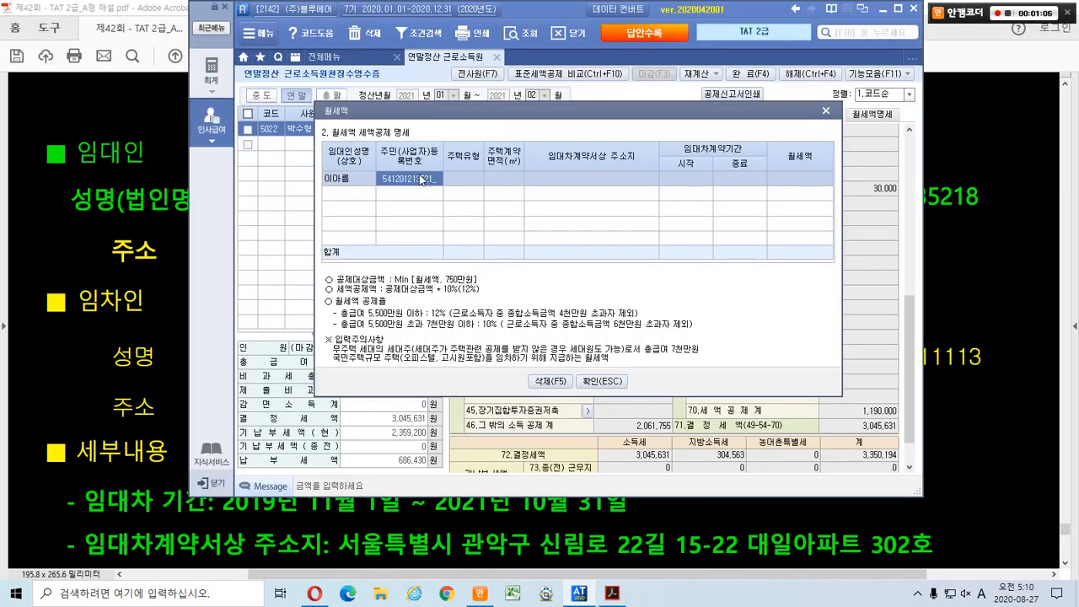
key(ctrl+v)
Type the landlord's full resident registration number into the rent row.
click(824, 108)
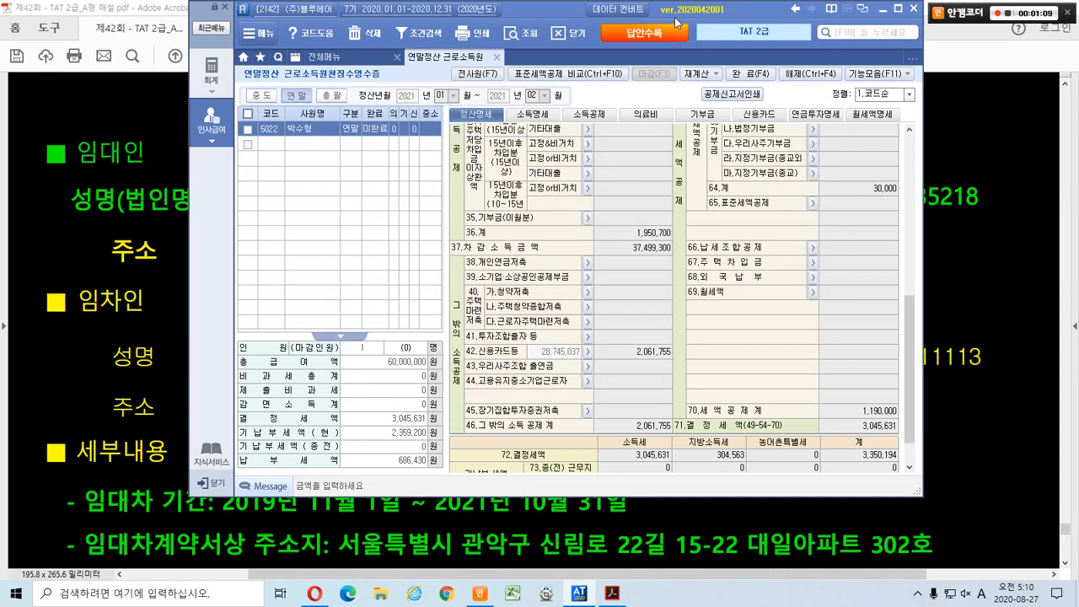
drag(743, 8, 602, 17)
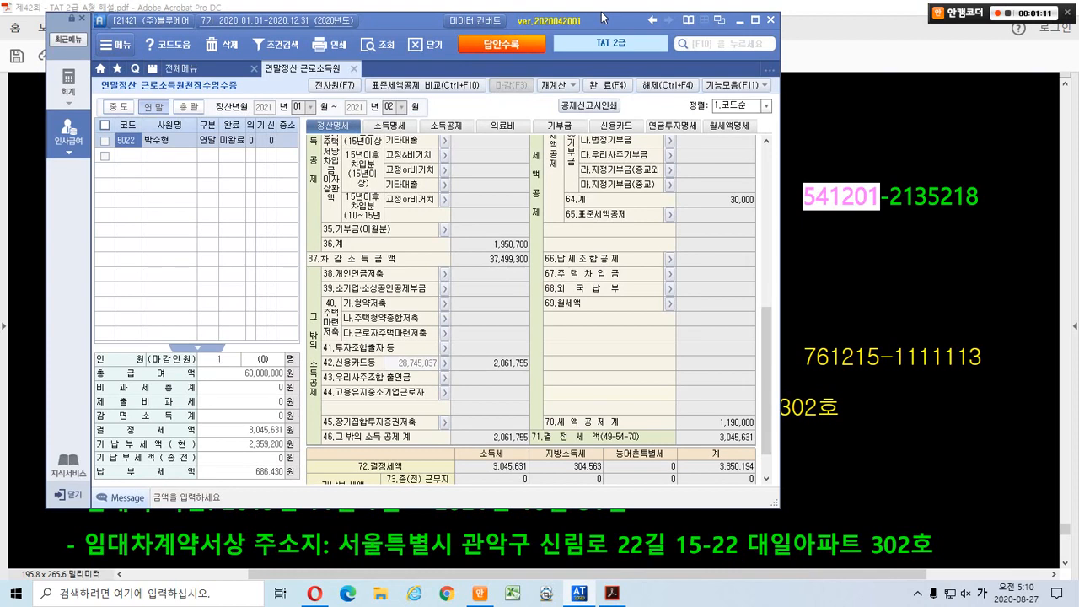
click(670, 304)
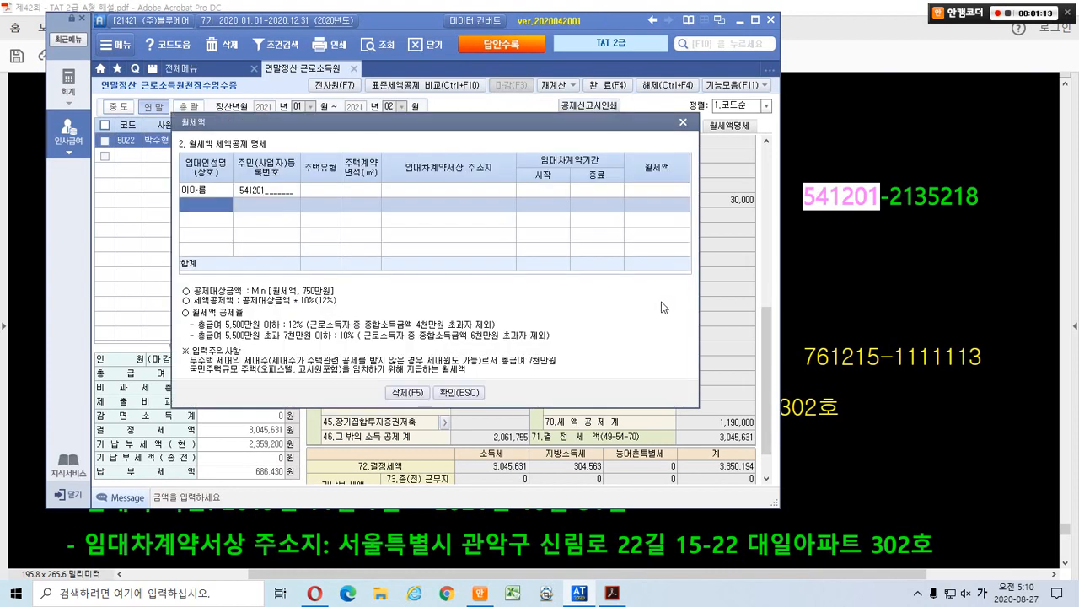
click(263, 191)
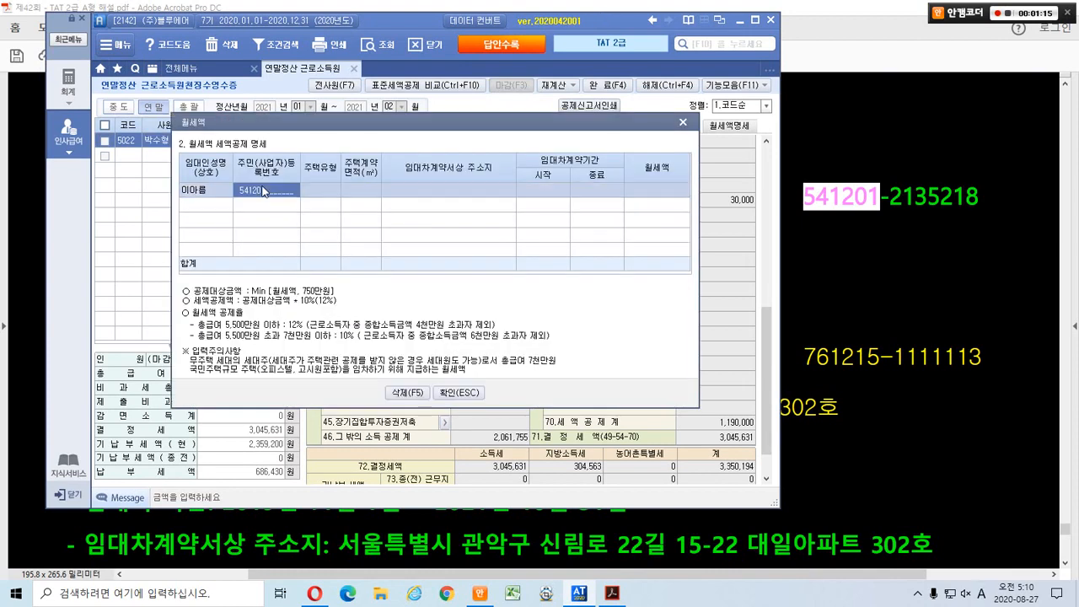
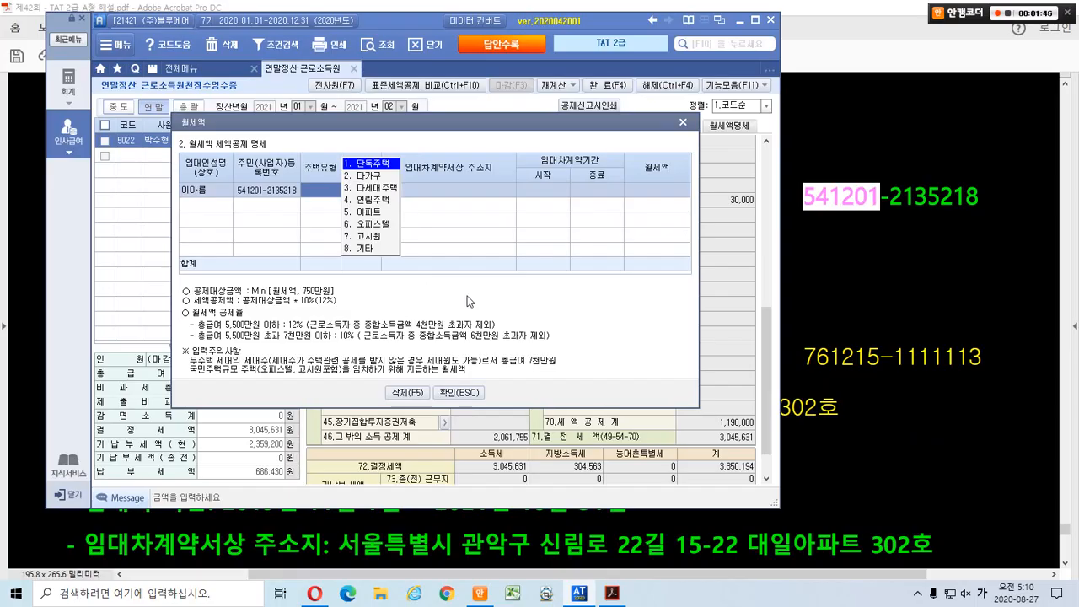
Set housing type to 5.아파트 and contract area to 85.00㎡.
click(814, 298)
scroll(812, 298, down, 3)
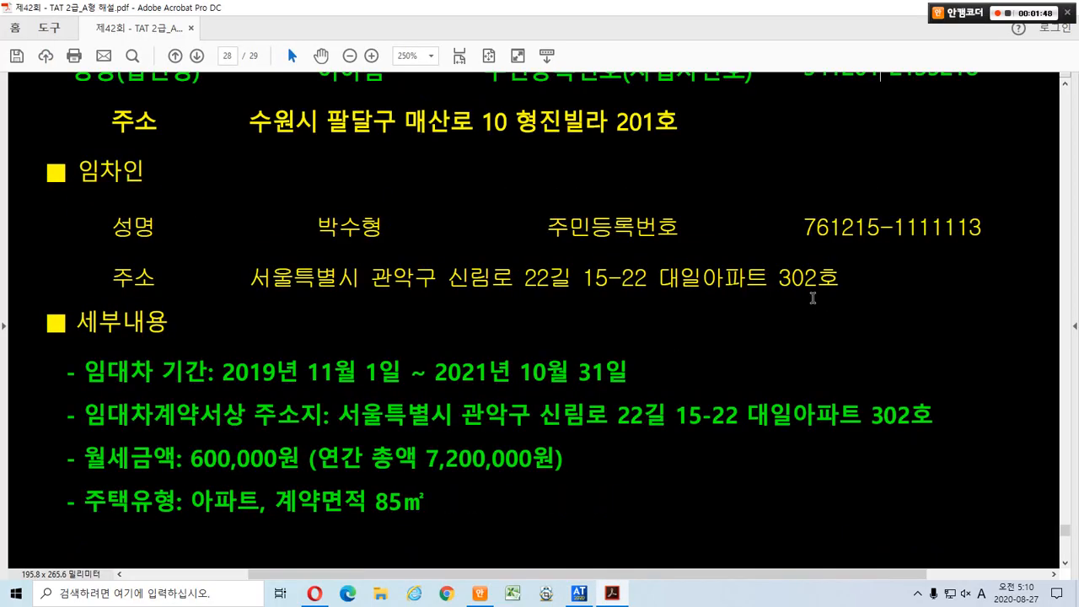
scroll(675, 419, down, 2)
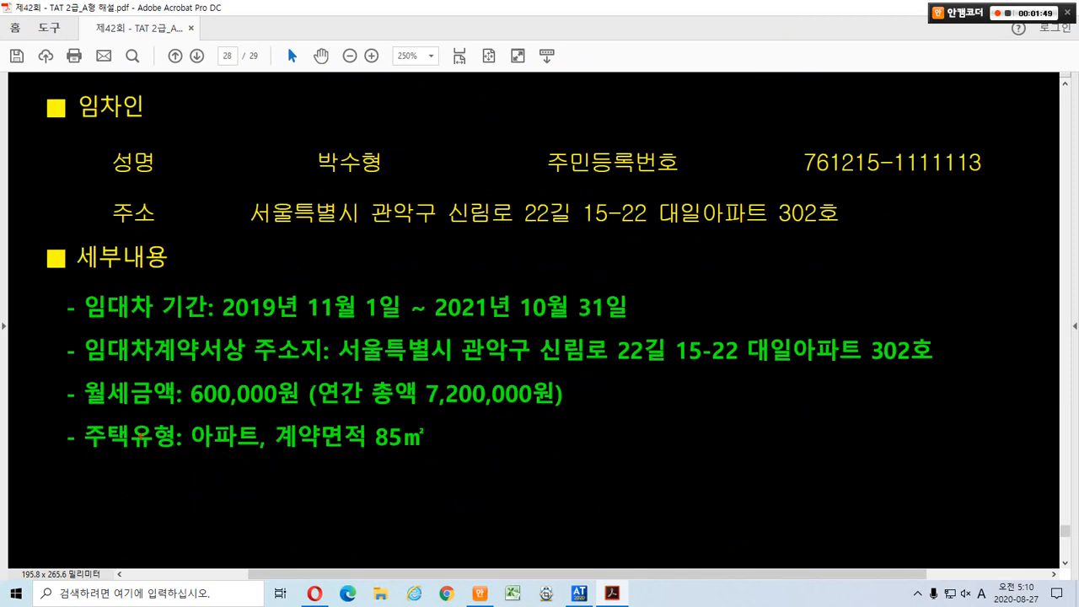
mouse_move(75, 415)
mouse_down()
mouse_move(260, 461)
mouse_move(439, 461)
mouse_up()
key(alt+Tab)
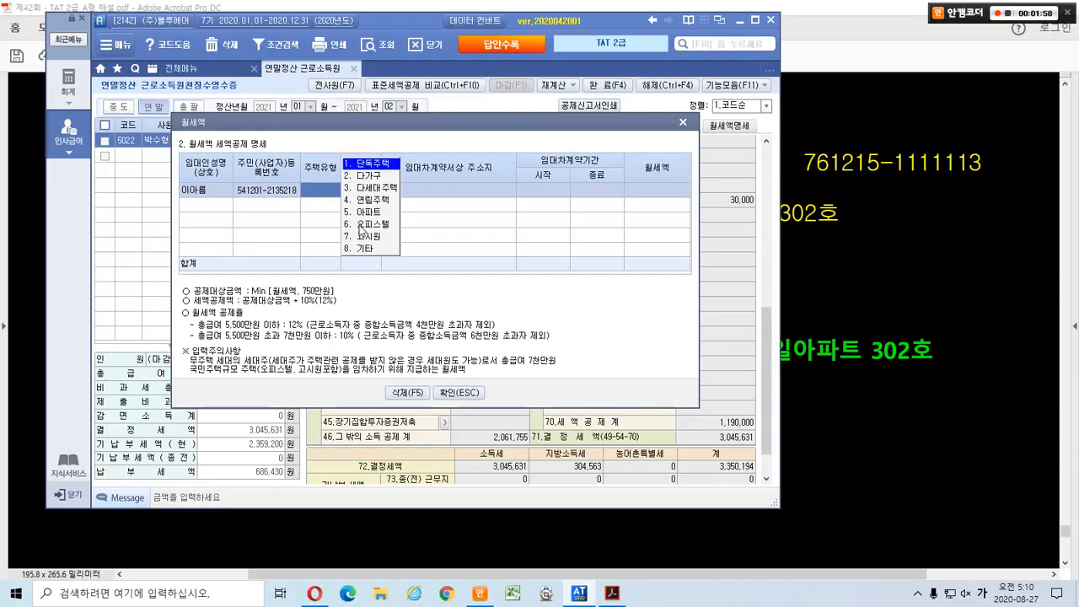
click(360, 212)
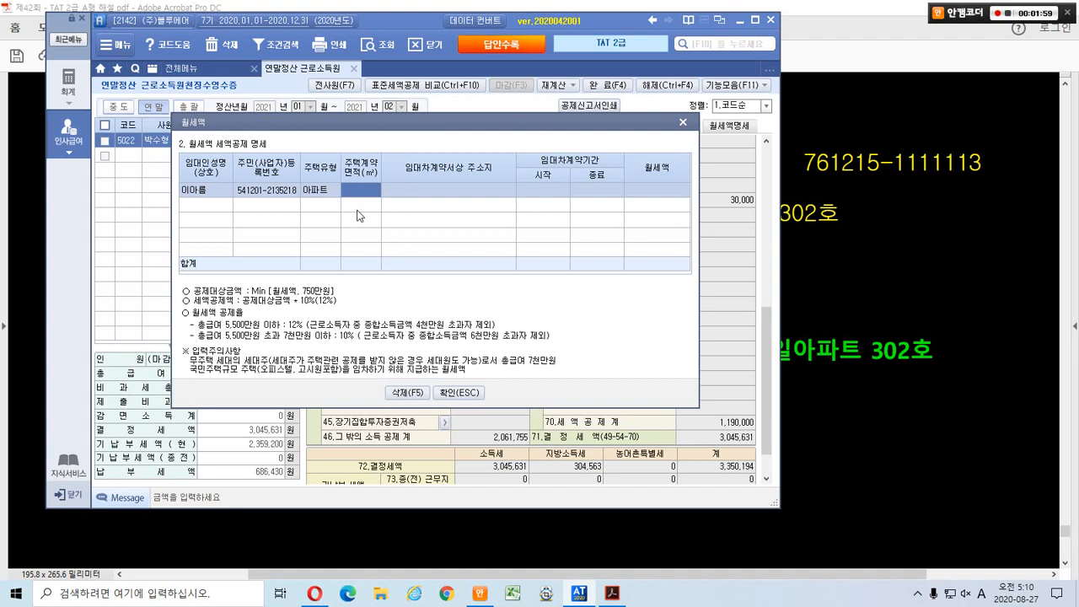
text(85)
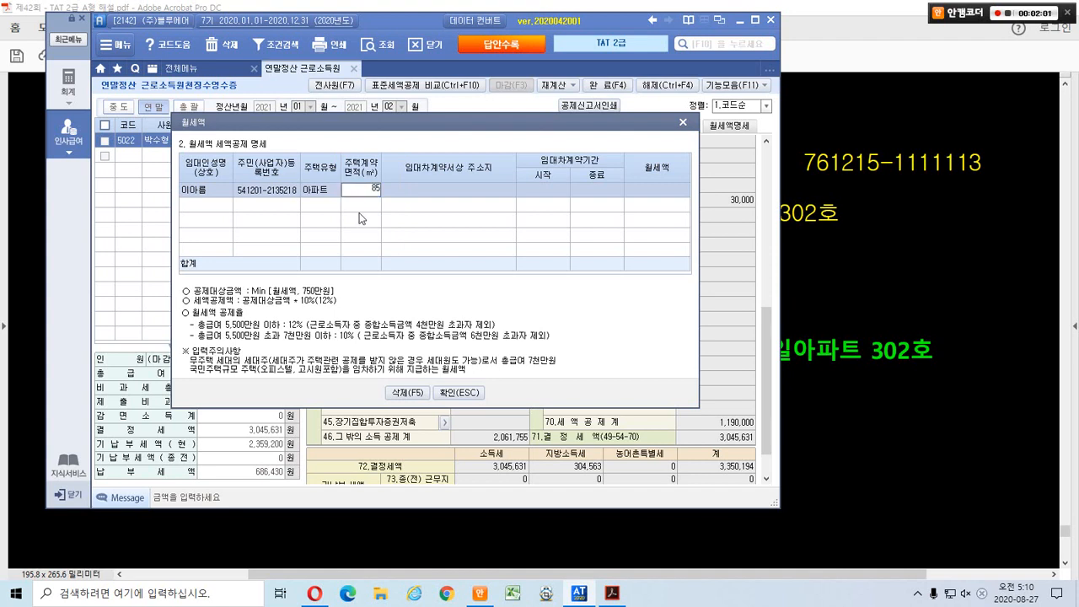
key(Return)
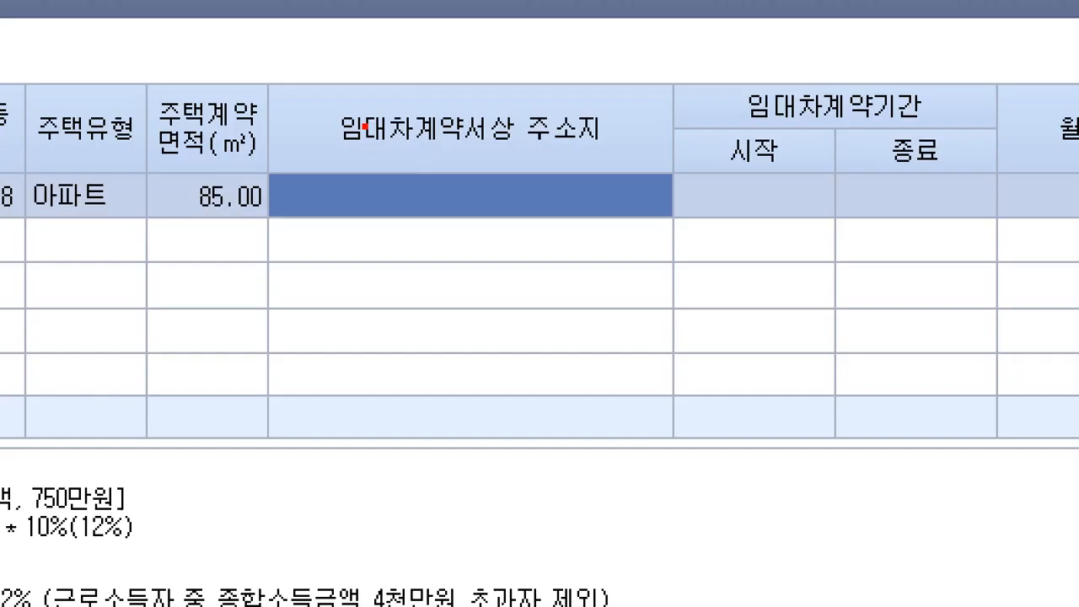
Highlight the lease-contract address column and shift the rent dialog slightly right.
drag(314, 95, 629, 154)
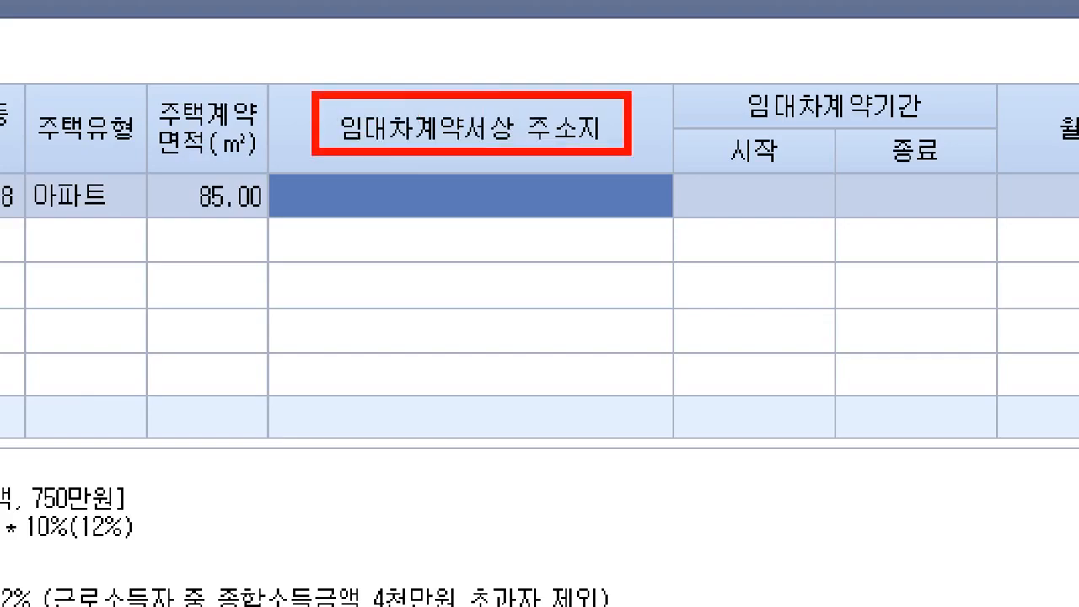
key(Escape)
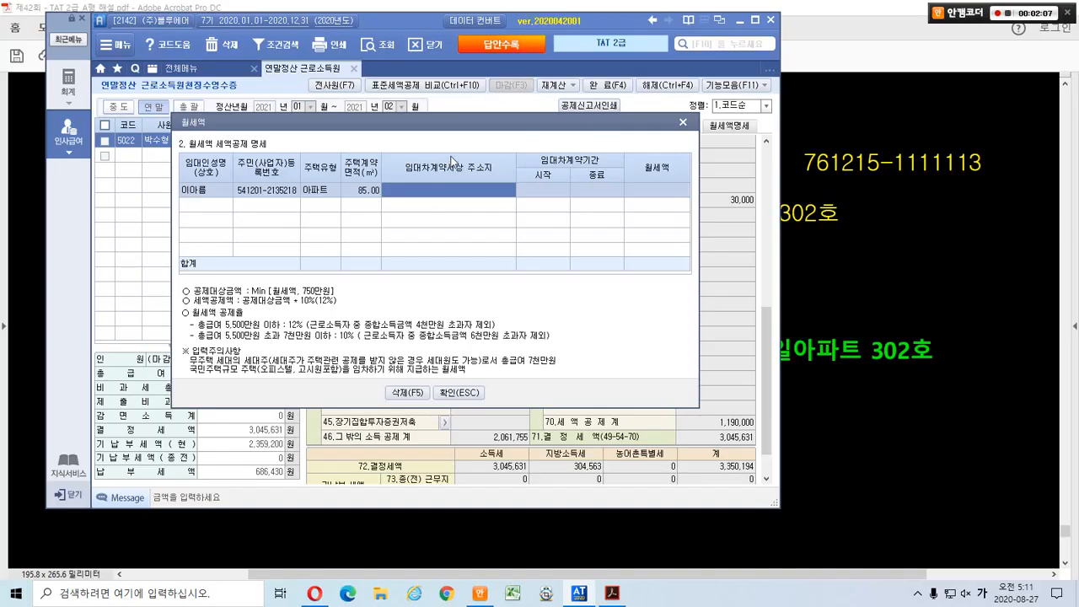
drag(608, 123, 661, 123)
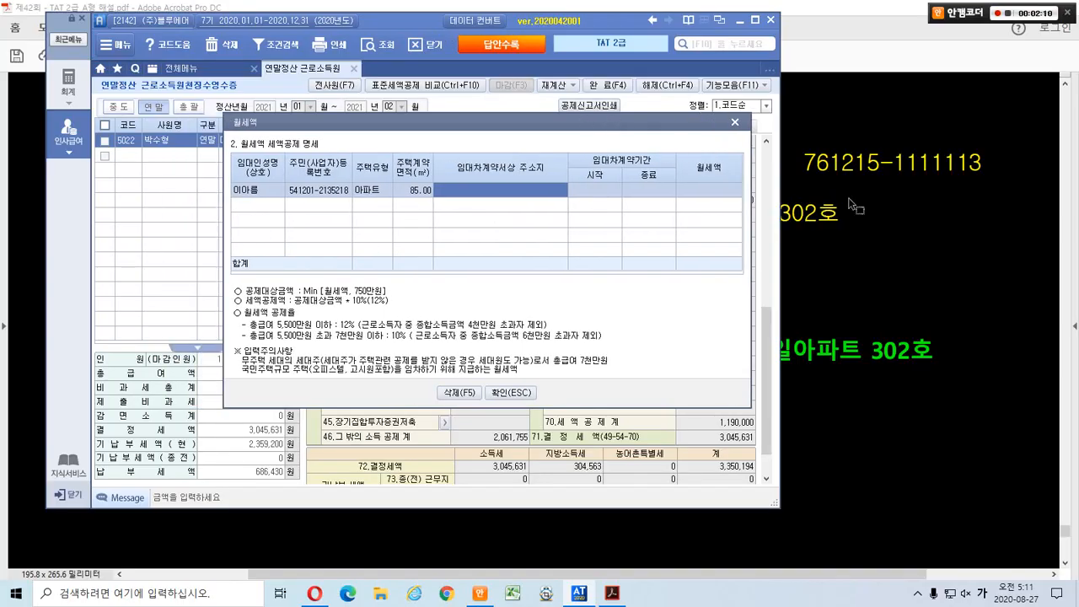
Review the receipt's landlord and tenant sections, marking the tenant's address as the one to use.
click(850, 200)
scroll(727, 285, up, 2)
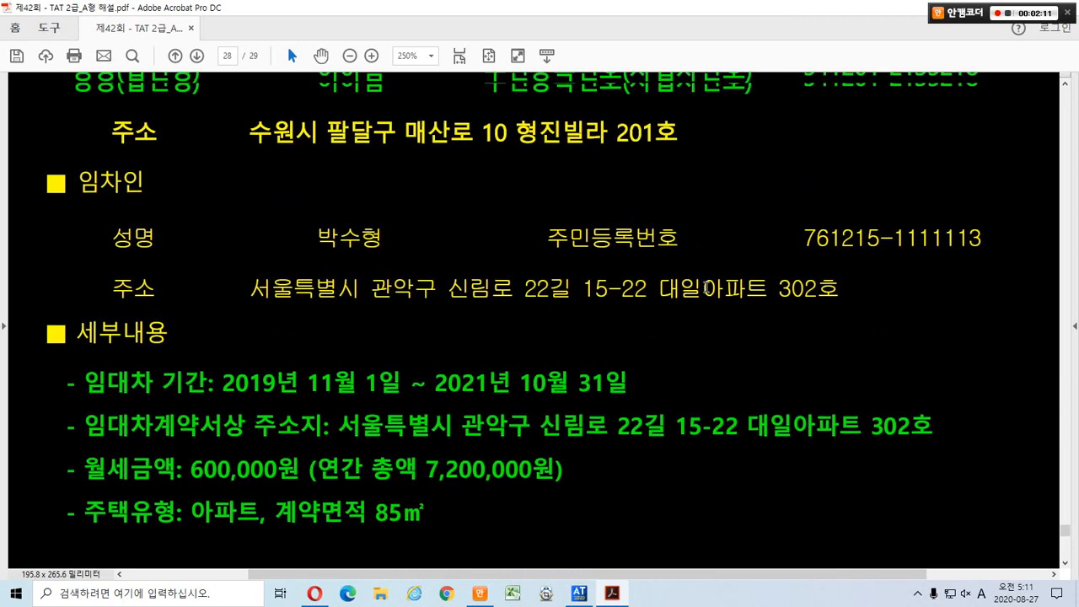
scroll(706, 288, up, 3)
mouse_move(30, 116)
mouse_down()
mouse_move(66, 116)
mouse_move(175, 153)
mouse_up()
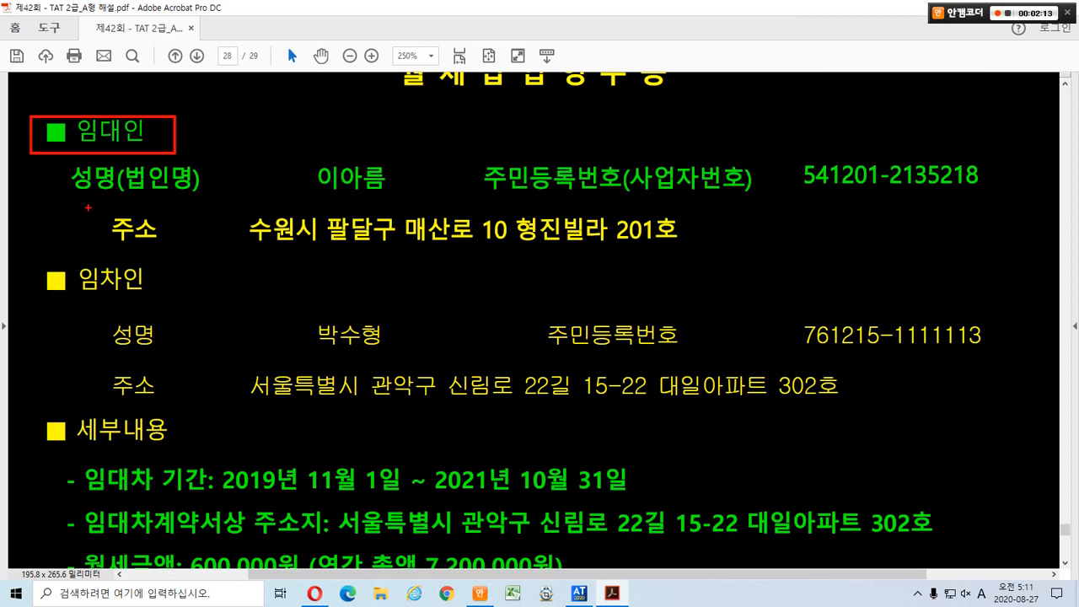
drag(88, 207, 709, 261)
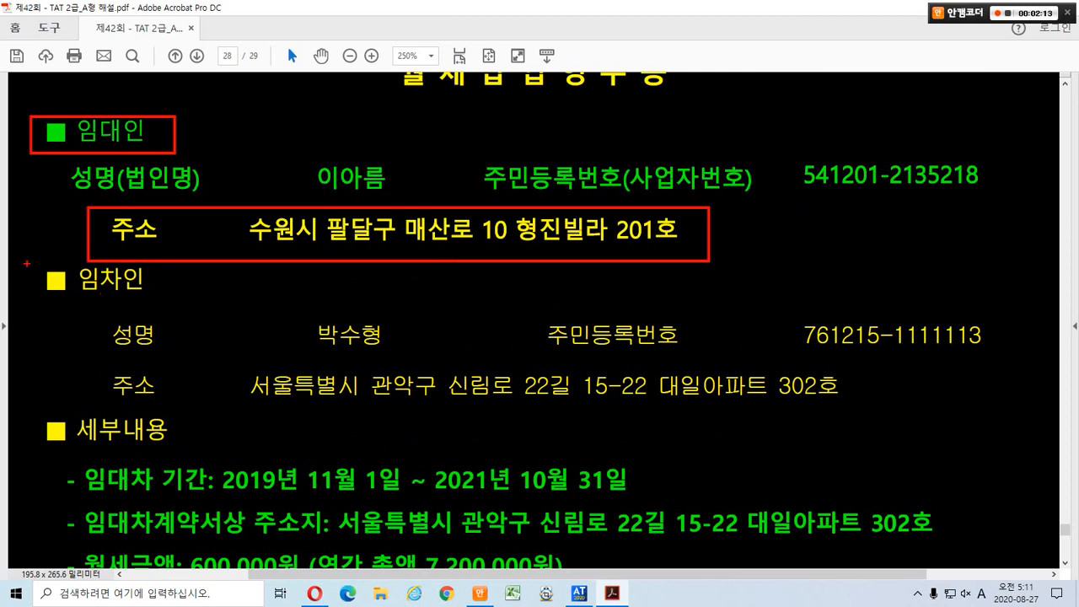
drag(26, 264, 167, 301)
drag(289, 305, 408, 350)
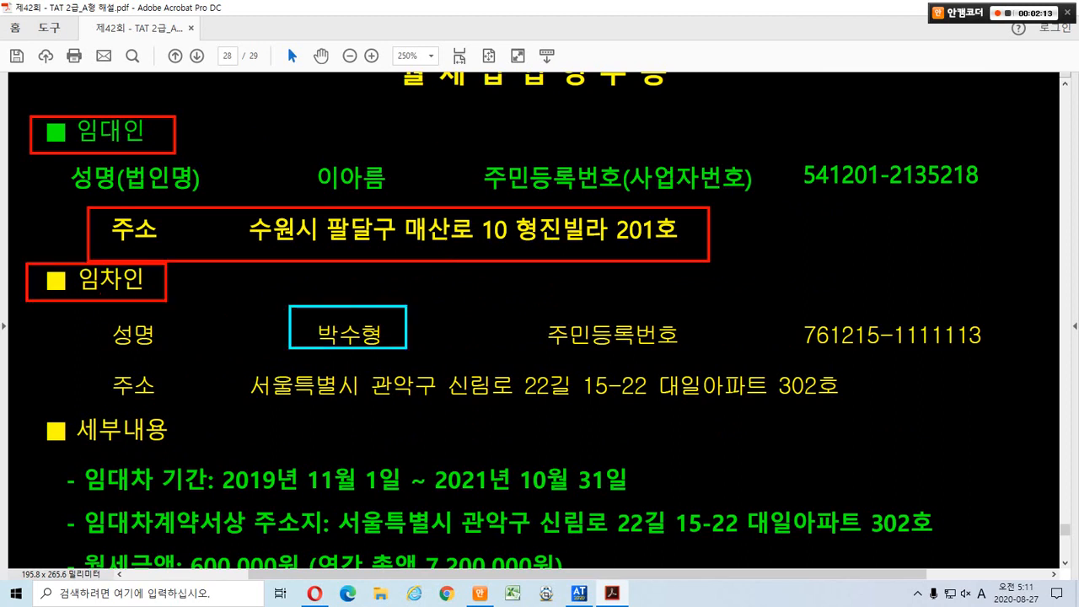
drag(92, 361, 892, 416)
mouse_move(763, 345)
mouse_down()
mouse_move(804, 337)
mouse_move(811, 323)
mouse_up()
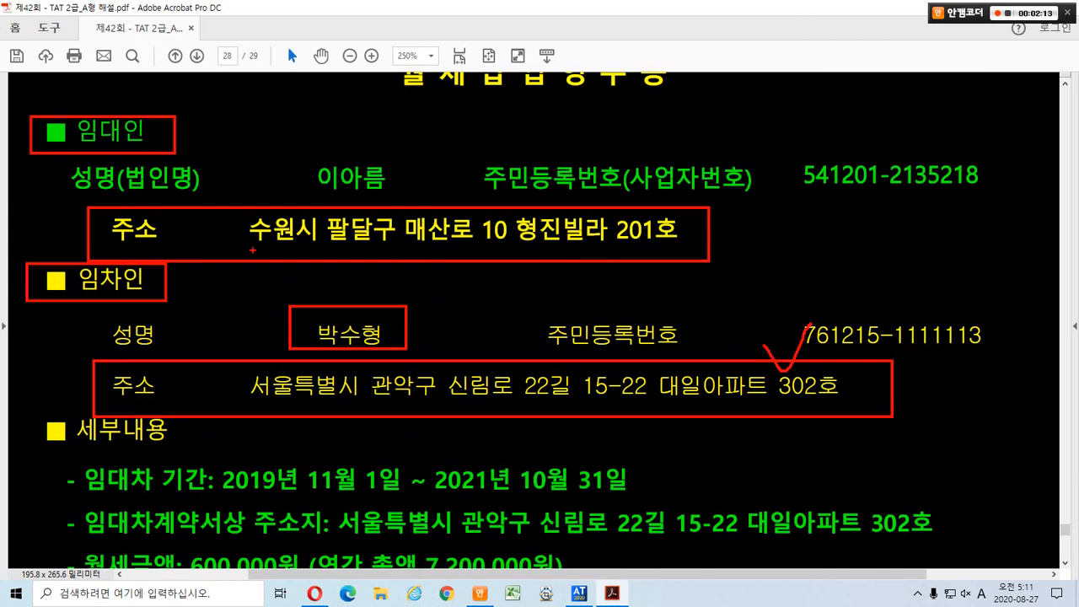
mouse_move(258, 253)
mouse_down()
mouse_move(239, 236)
mouse_move(270, 241)
mouse_up()
key(Escape)
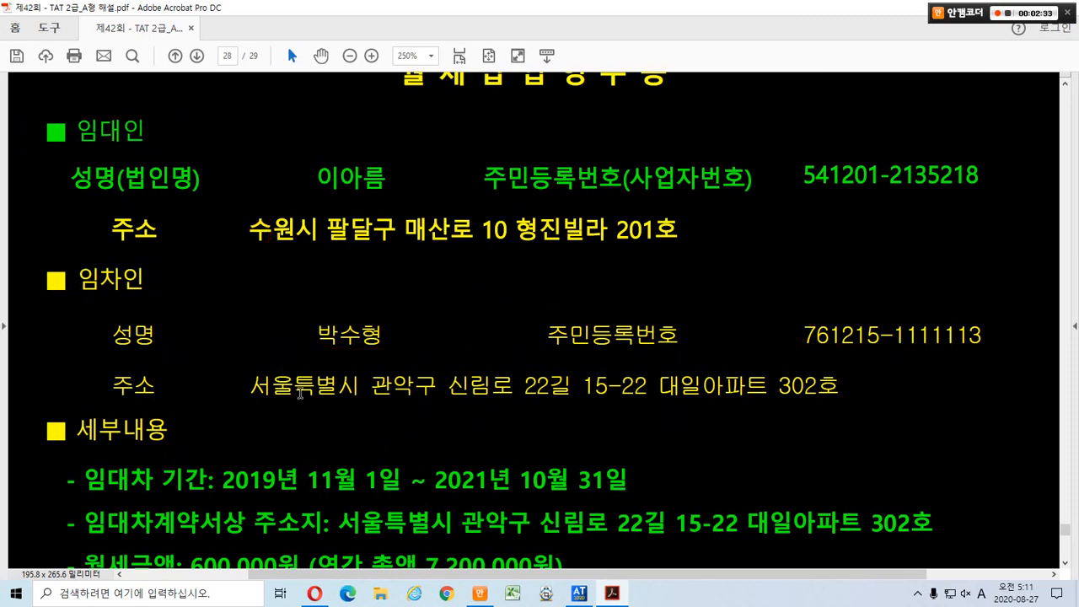
Paste the tenant's address into 임대차계약서상 주소지 and locate the 2019 lease start year.
drag(248, 386, 799, 386)
key(ctrl+c)
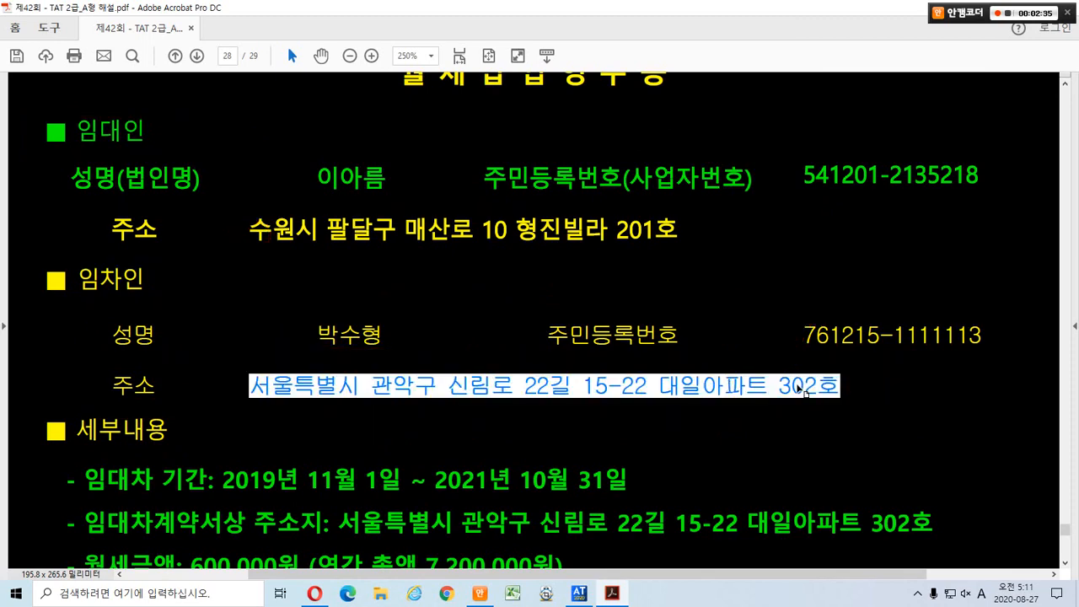
key(alt+Tab)
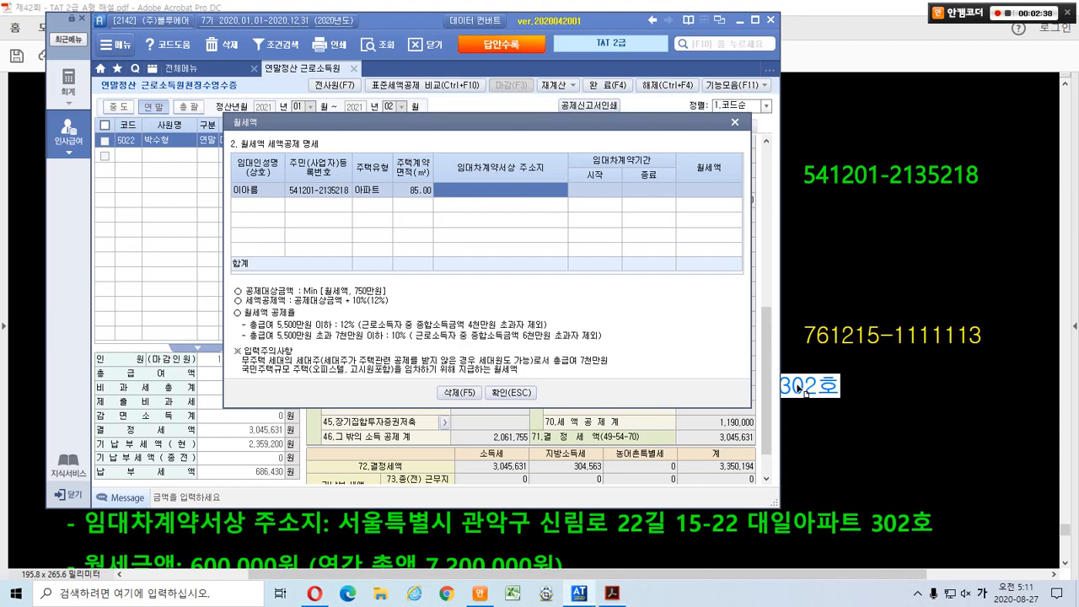
key(ctrl+v)
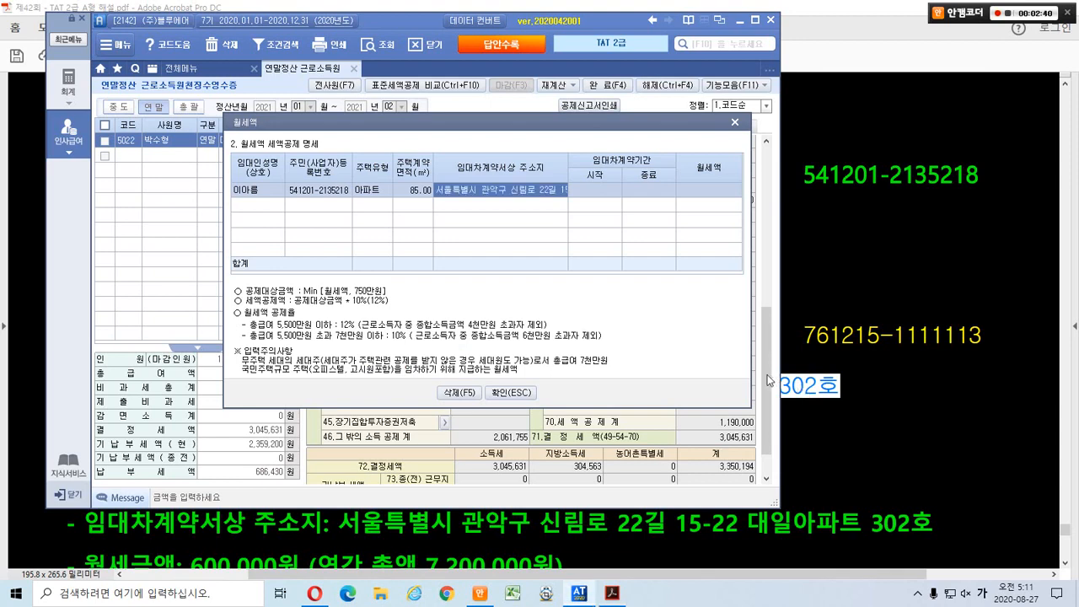
key(Return)
click(837, 356)
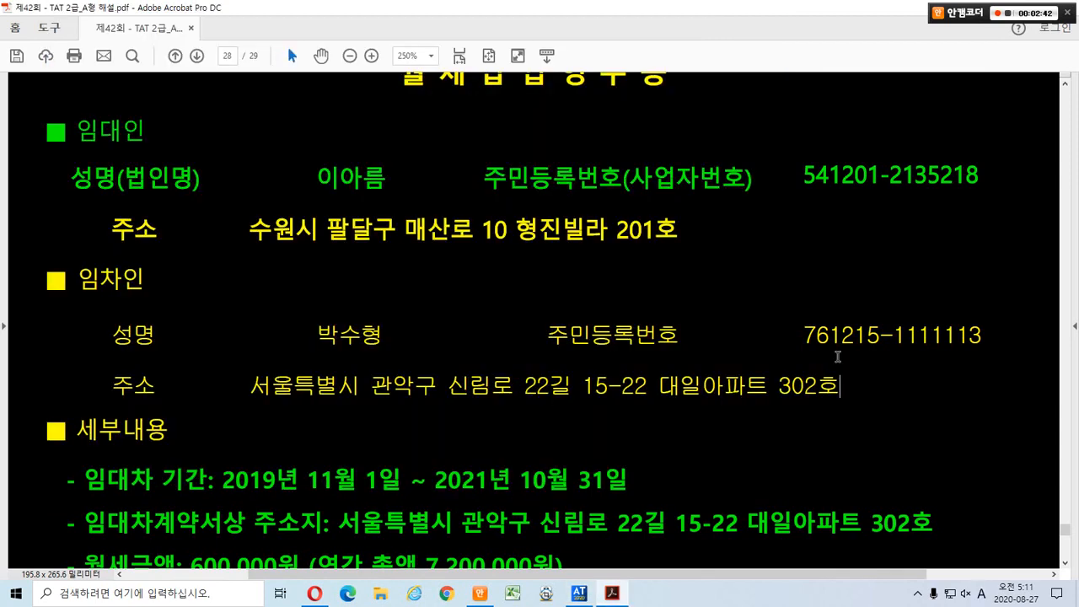
drag(223, 483, 263, 483)
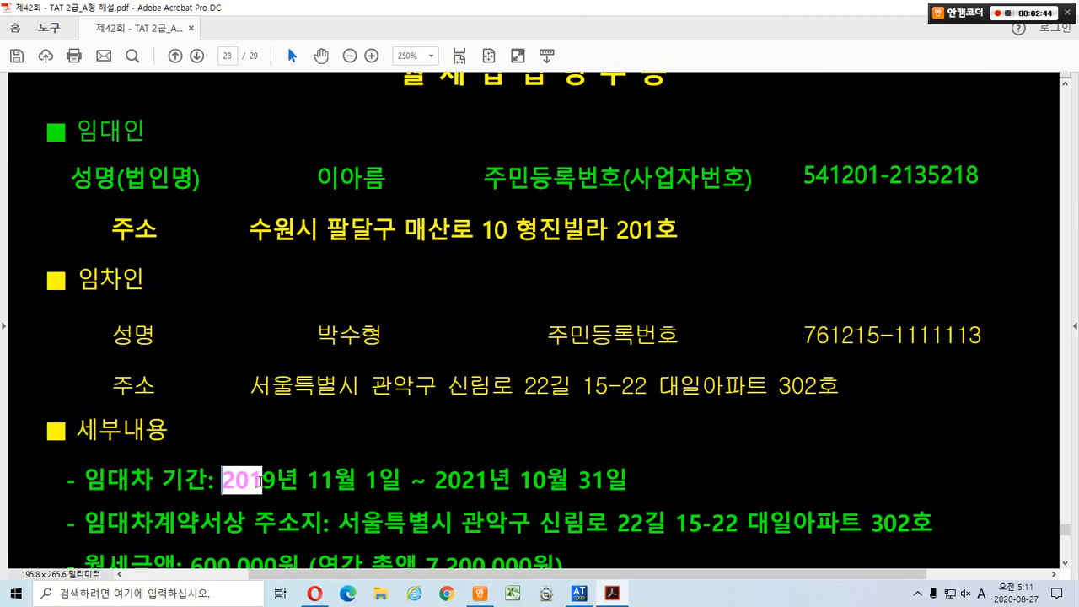
key(alt+Tab)
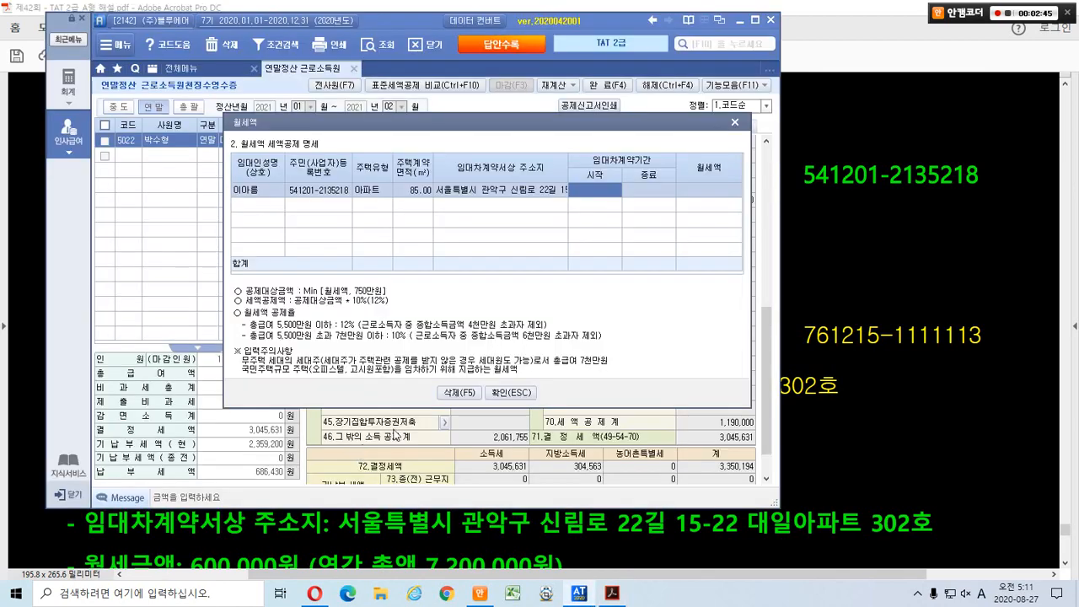
Enter the lease period from 2019-11-01 to 2021-10-31.
text(201)
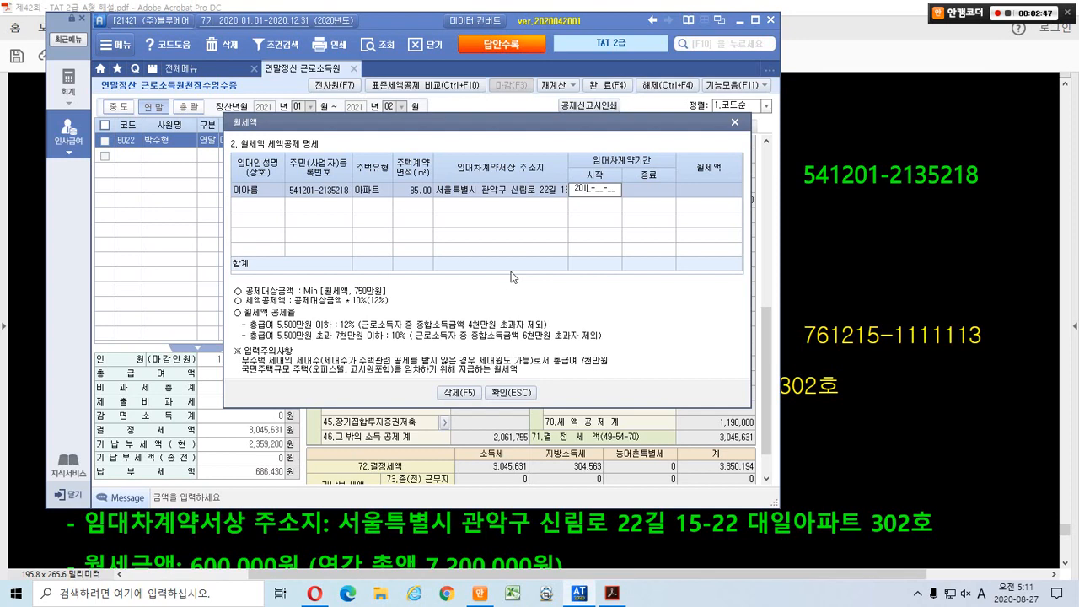
text(9-11-01)
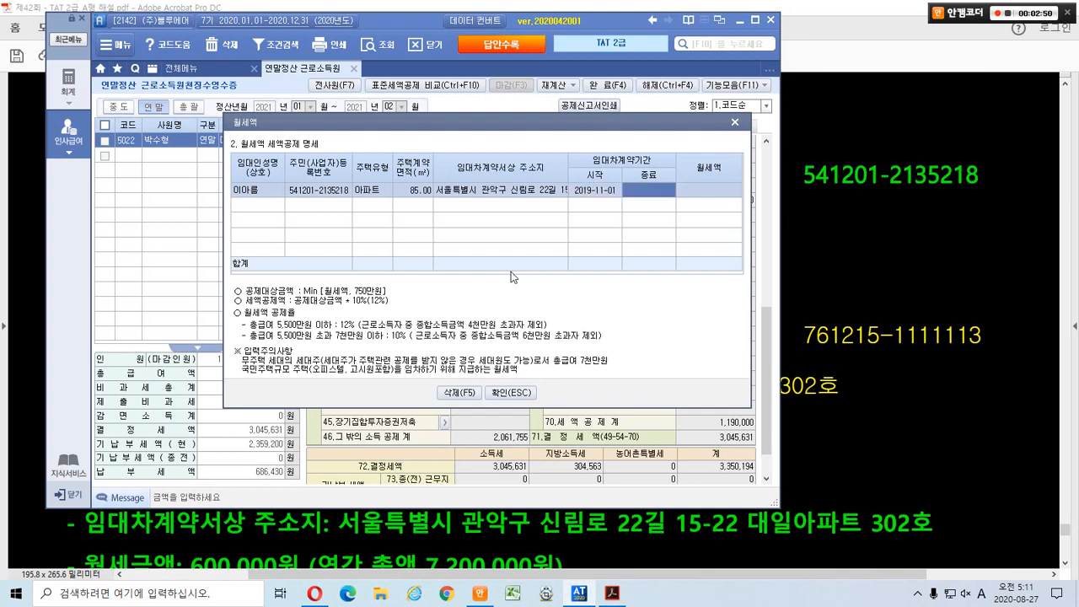
key(alt+Tab)
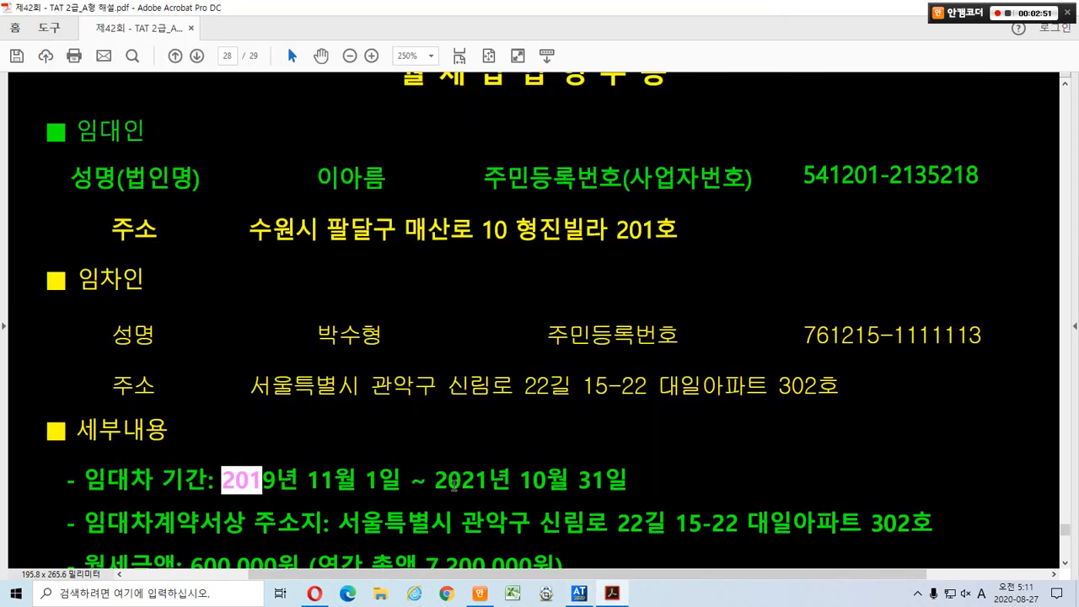
drag(435, 480, 491, 480)
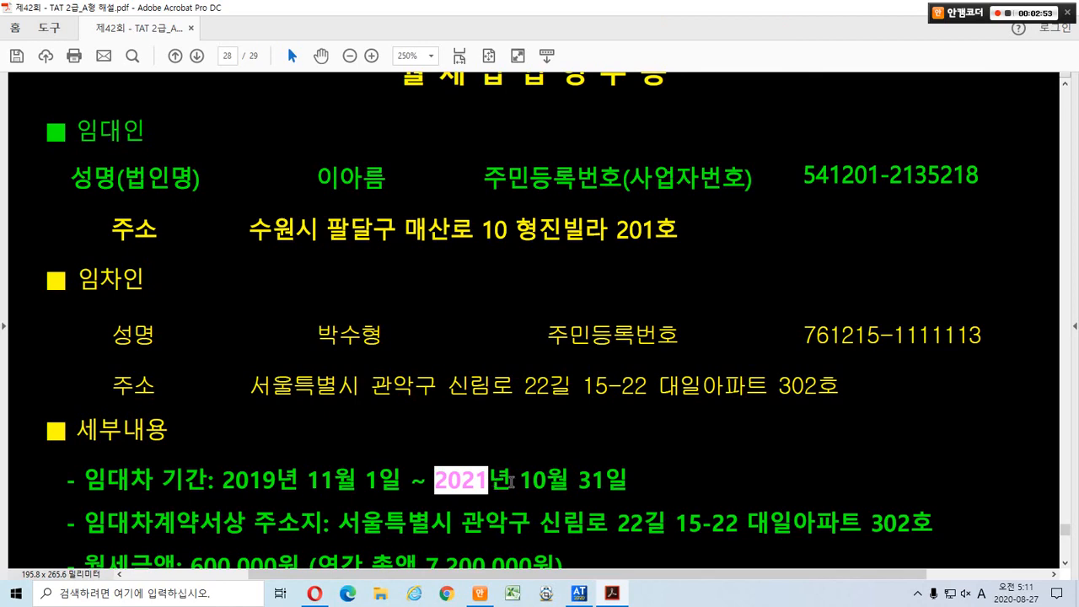
key(alt+Tab)
text(20)
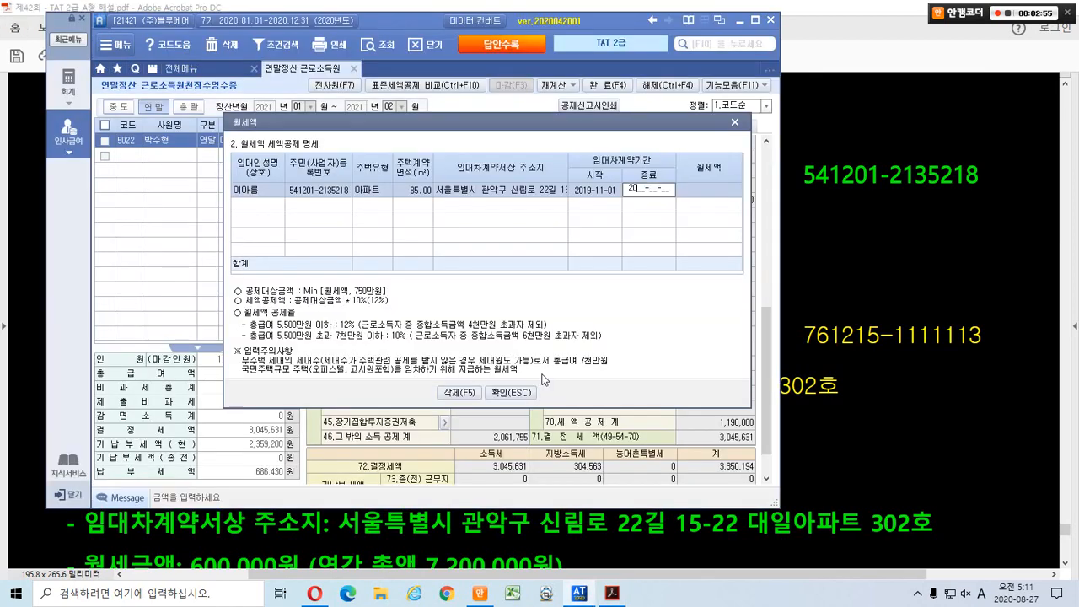
text(211031)
key(Return)
Enter annual rent 7,200,000 (600,000 monthly) and close the 월세액 dialog.
key(alt+Tab)
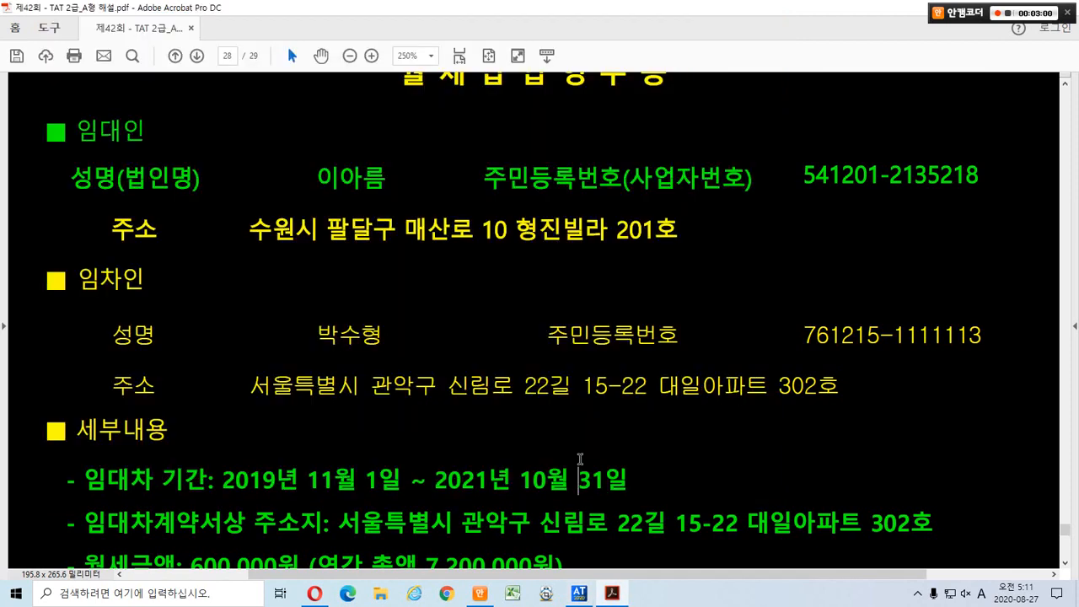
scroll(580, 460, down, 2)
scroll(580, 445, down, 1)
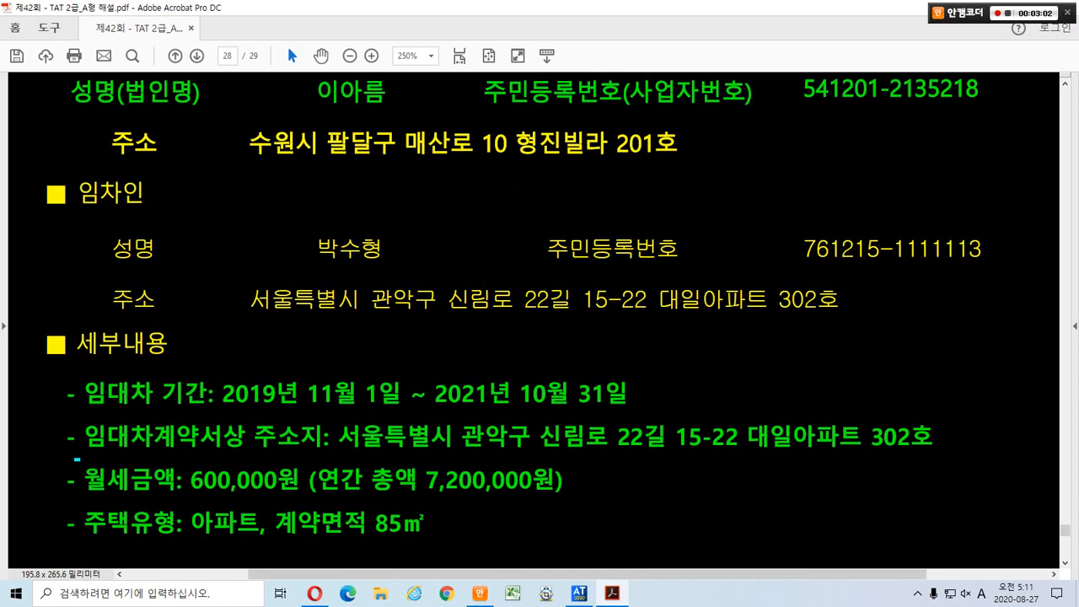
drag(77, 458, 302, 504)
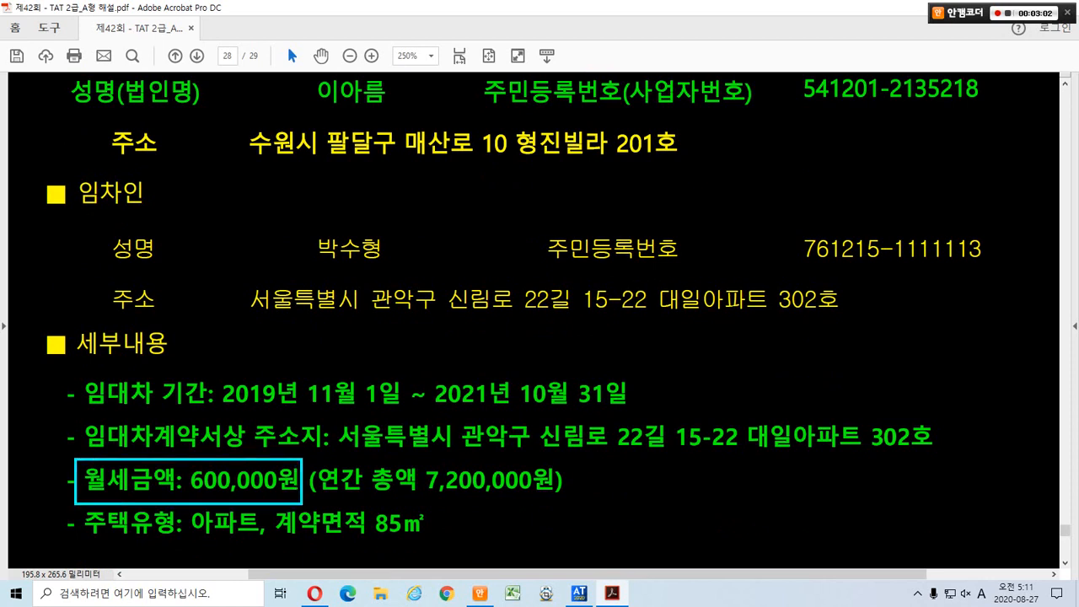
mouse_move(266, 441)
mouse_down()
mouse_move(271, 453)
mouse_move(293, 425)
mouse_move(425, 496)
mouse_move(561, 504)
mouse_up()
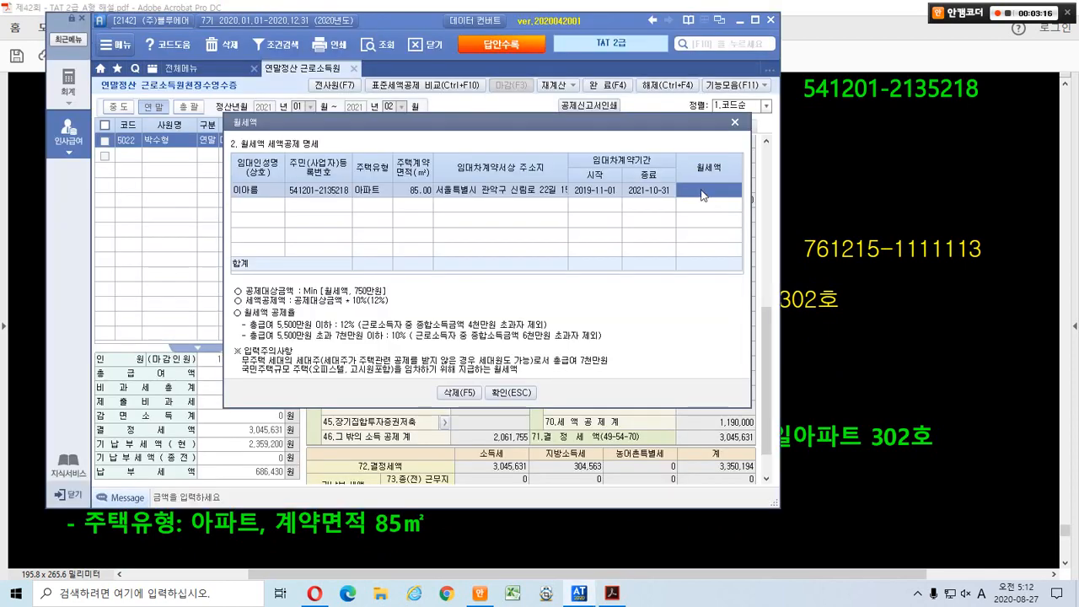
click(700, 190)
text(7,200,000)
key(Return)
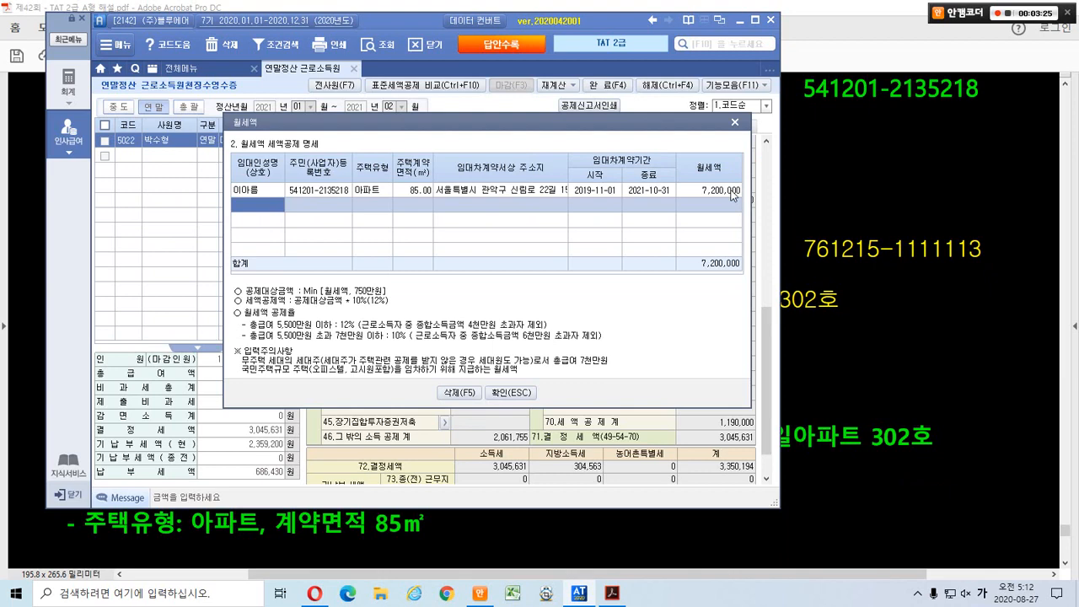
click(499, 390)
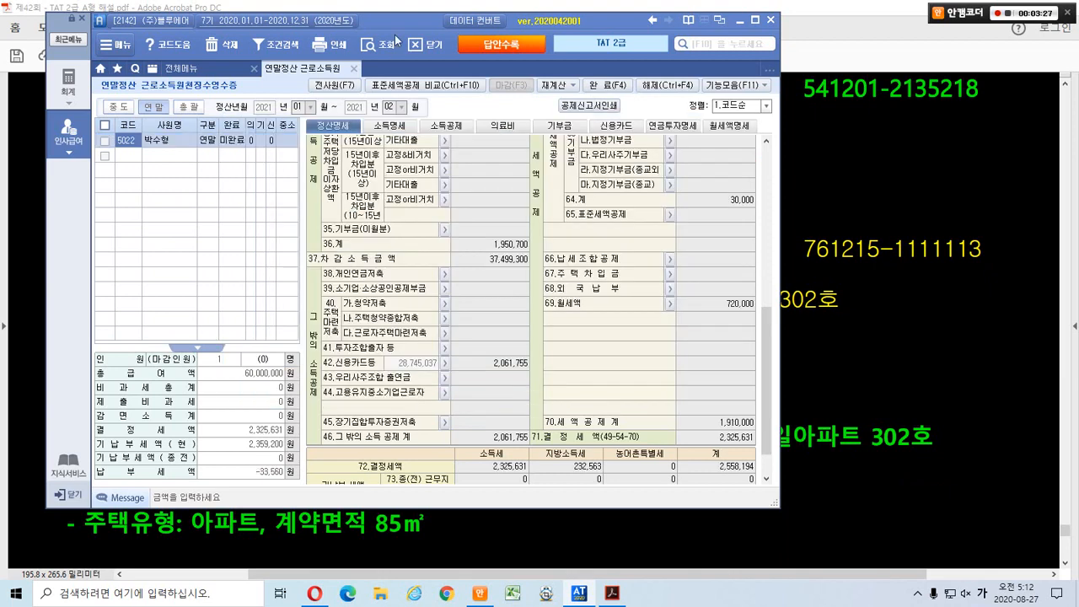
Reopen 연말정산 근로소득원천징수영수증 and review the spouse's 의료비 entries.
drag(395, 16, 522, 32)
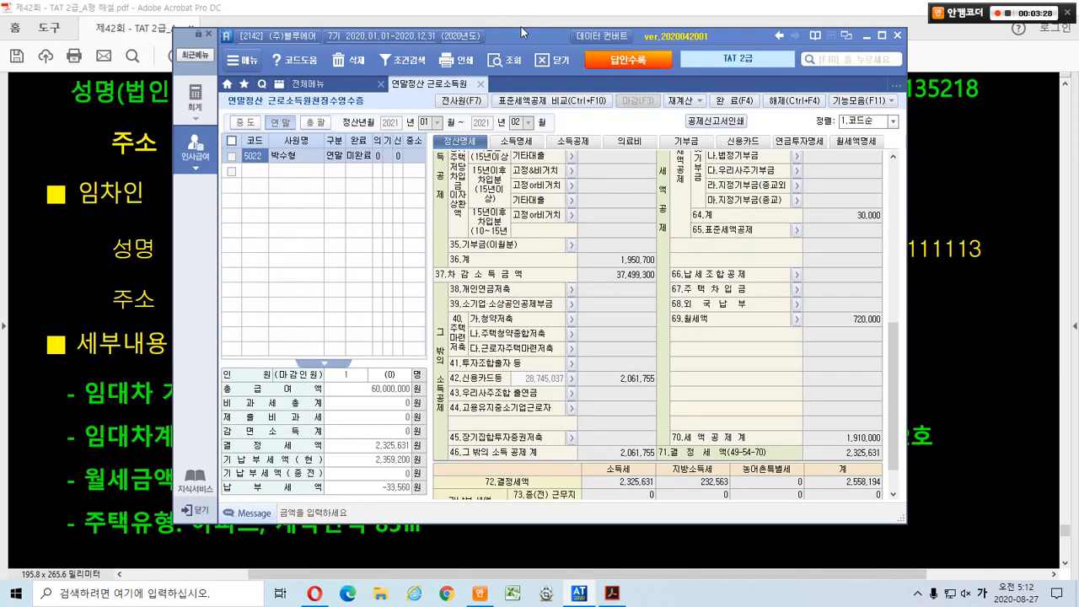
click(481, 84)
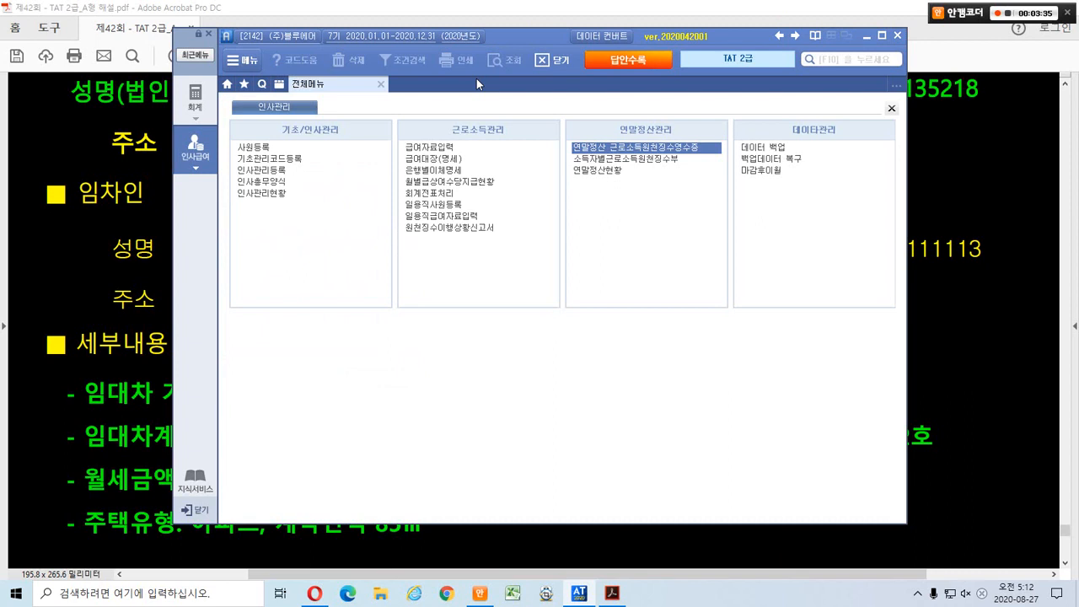
double_click(588, 149)
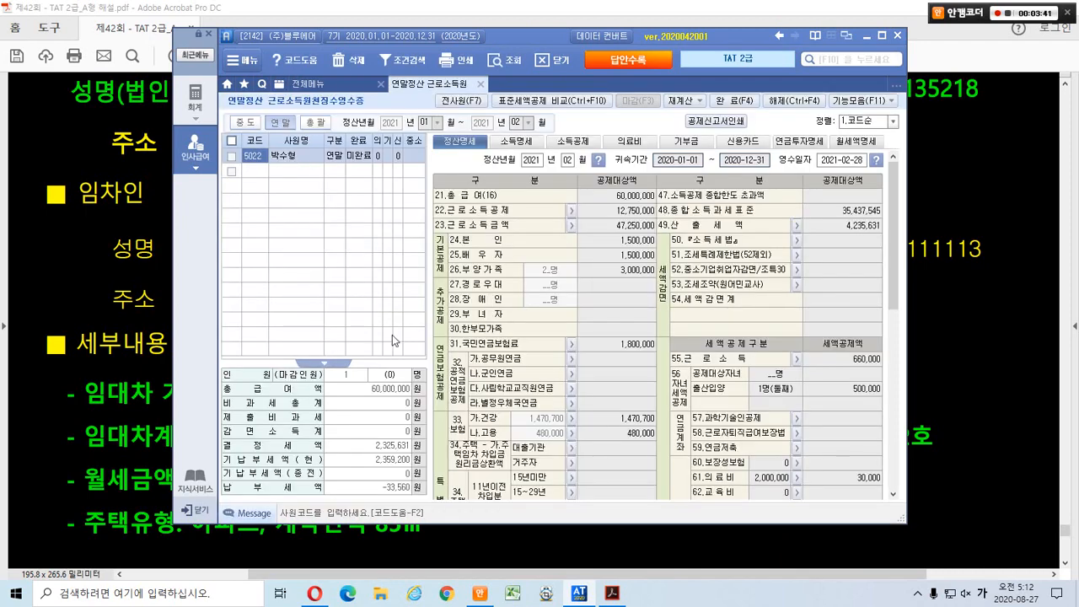
click(616, 140)
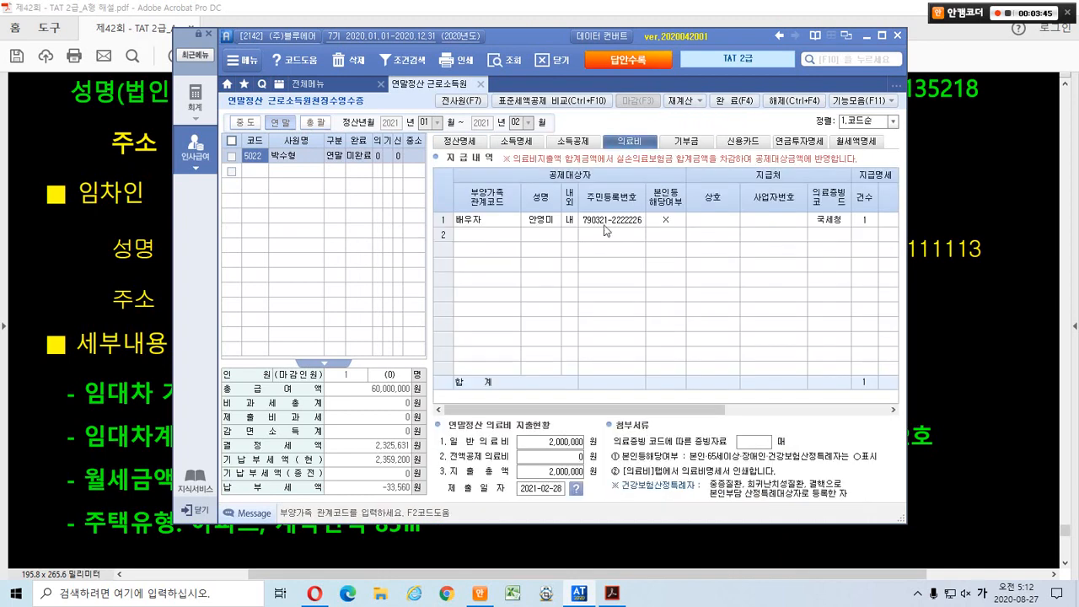
click(607, 222)
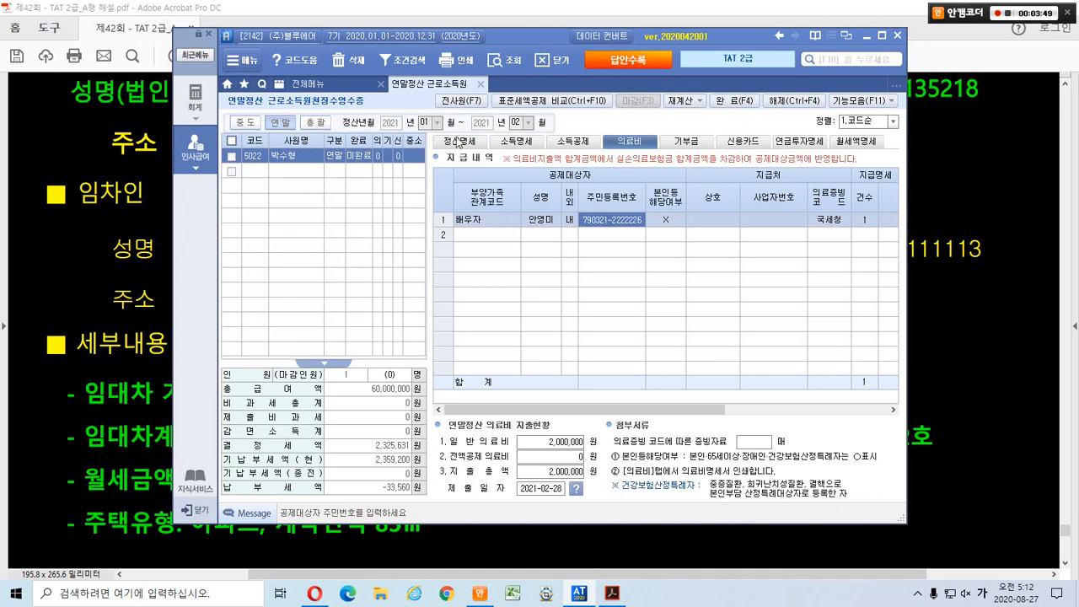
click(457, 142)
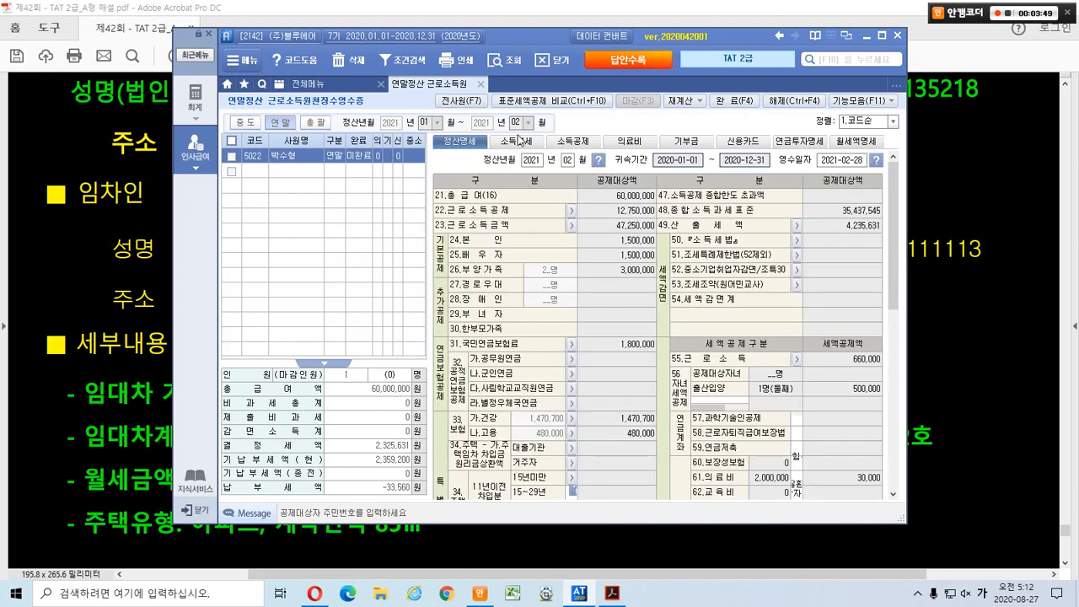
Confirm 69.월세액 shows 720,000 on 정산명세, then close the settlement tab.
scroll(856, 357, down, 5)
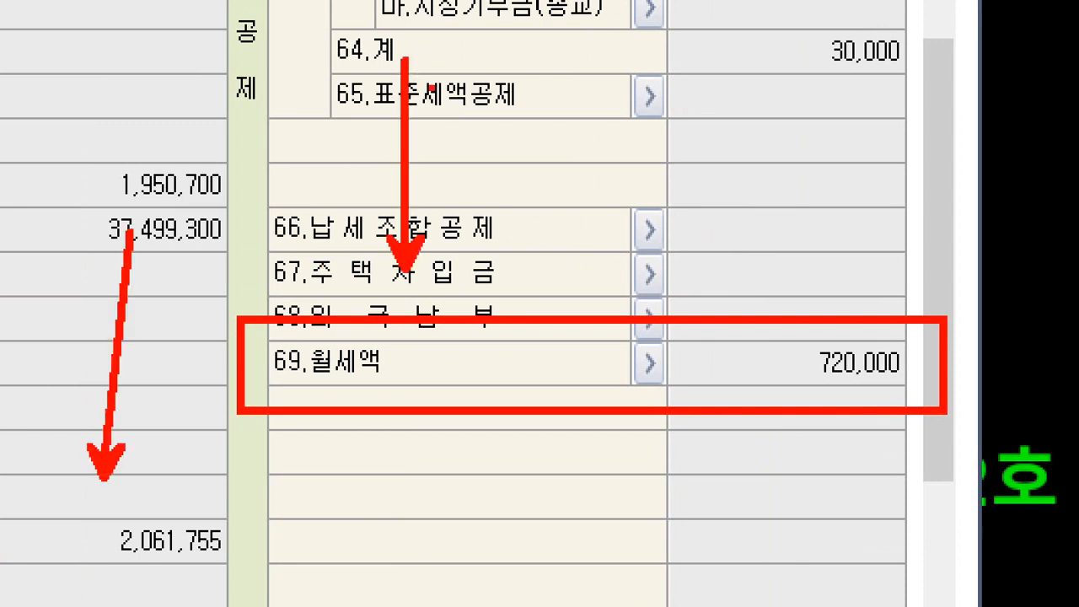
mouse_move(858, 400)
mouse_down()
mouse_move(782, 327)
mouse_move(899, 403)
mouse_up()
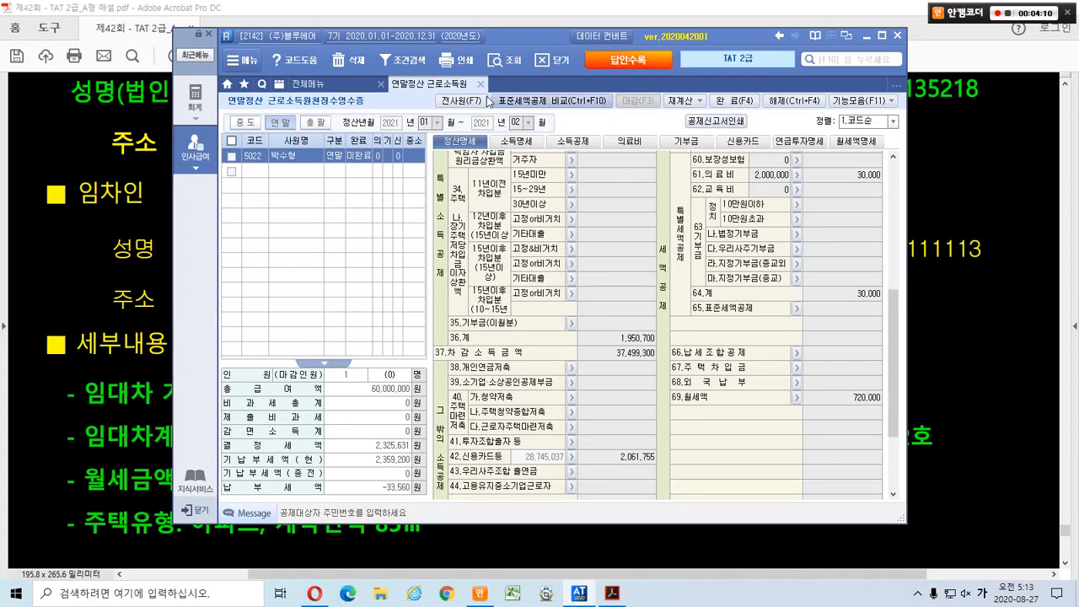
click(480, 83)
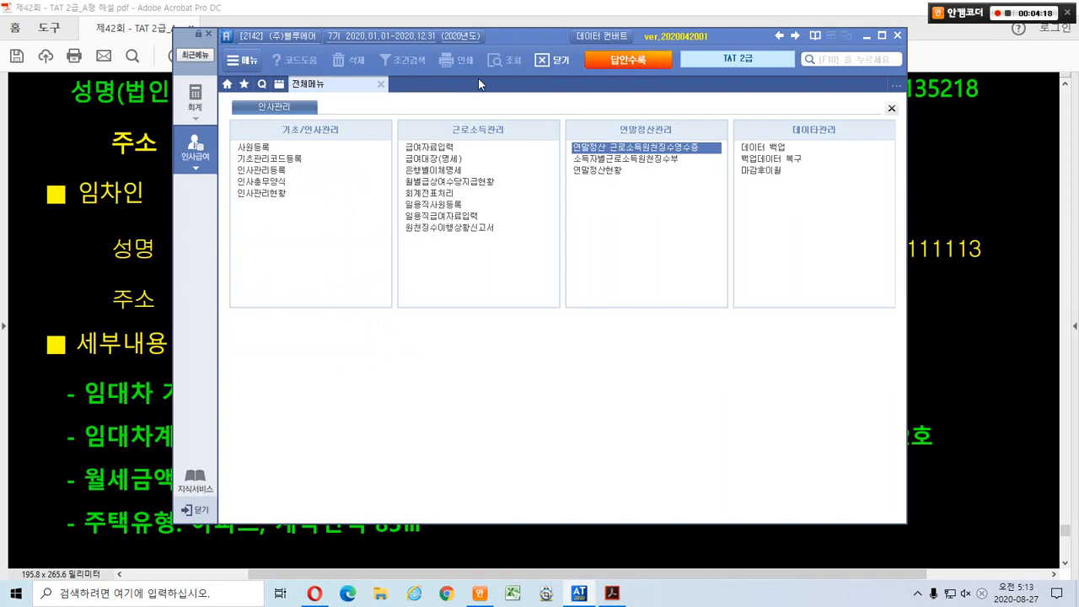
Scroll the answer PDF to page 29's 신용카드, 보험료 and 월세공제 rules table.
click(143, 236)
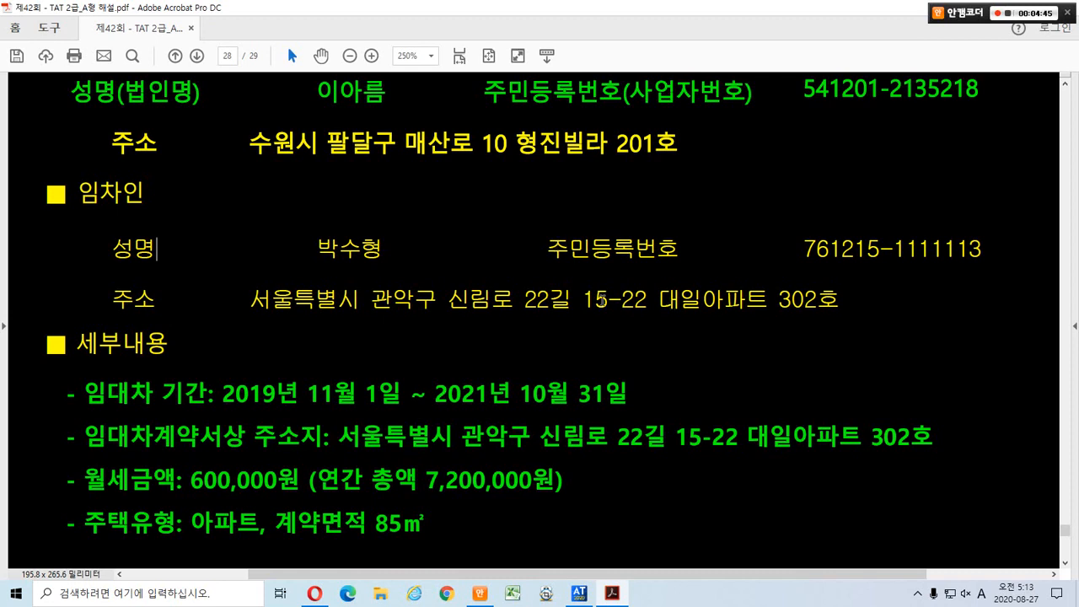
scroll(600, 300, down, 1)
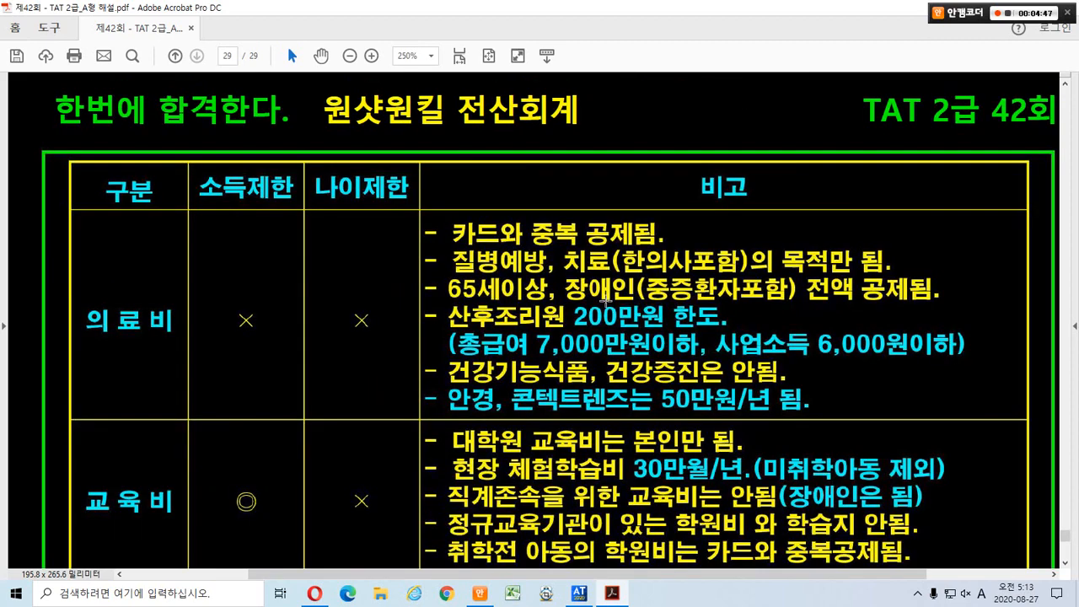
scroll(603, 299, down, 1)
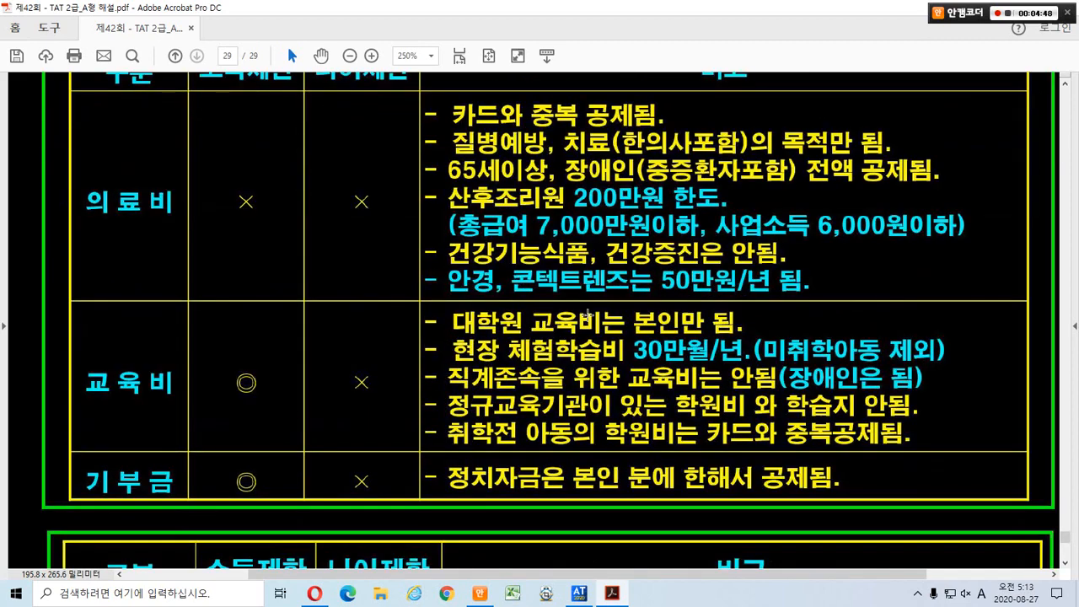
drag(608, 353, 658, 347)
scroll(628, 359, down, 4)
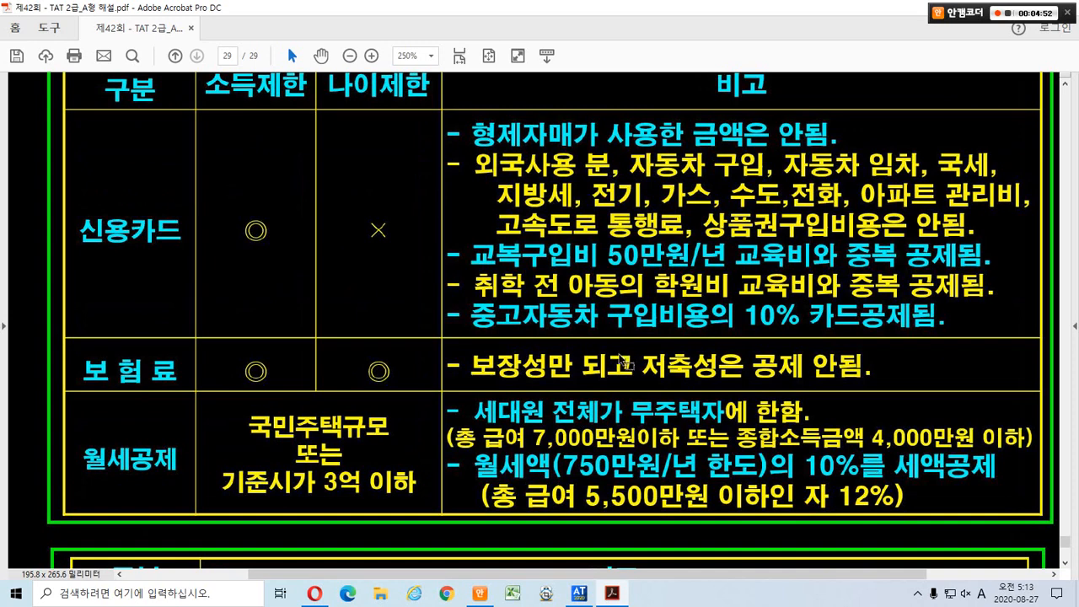
key(ctrl+2)
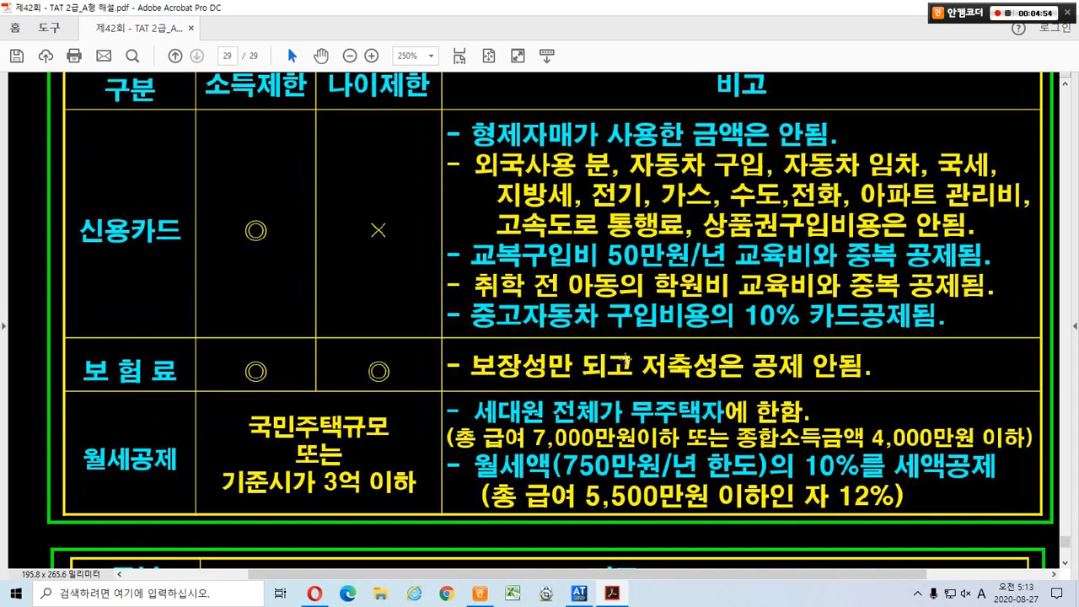